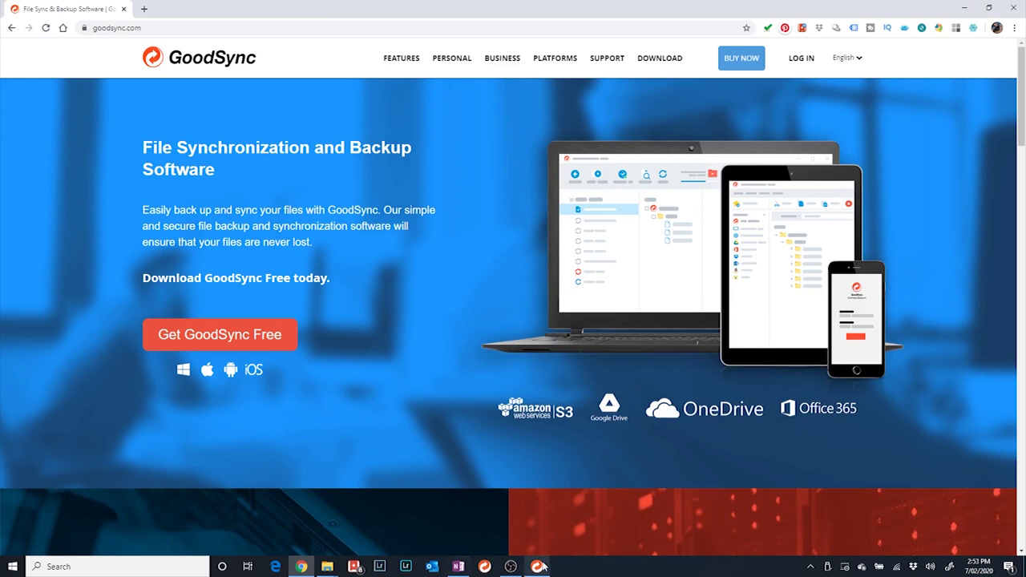
- Bring both This PC Explorer windows to the front side by side
left_click(327, 567)
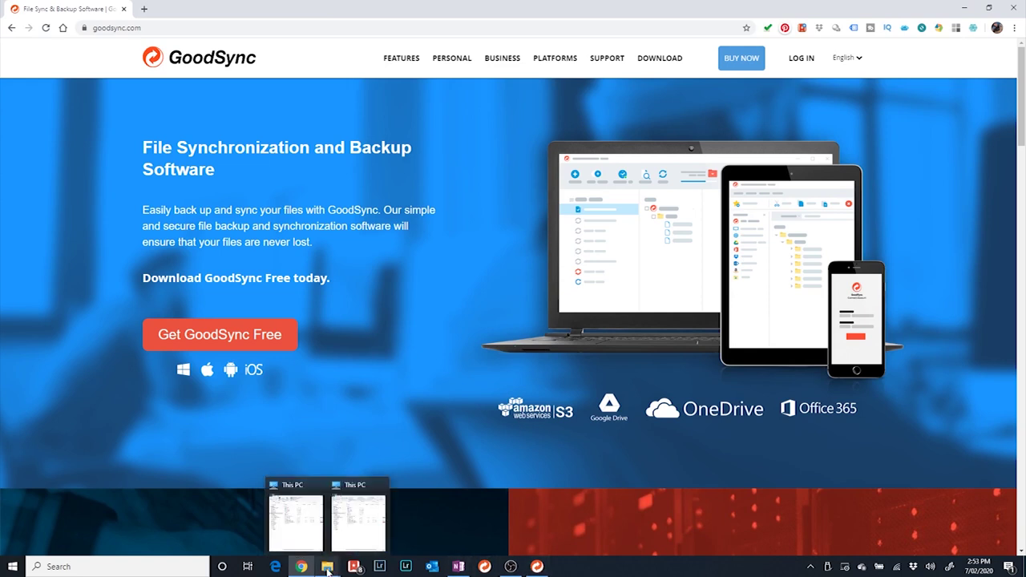
left_click(296, 521)
mouse_move(328, 568)
left_click(367, 529)
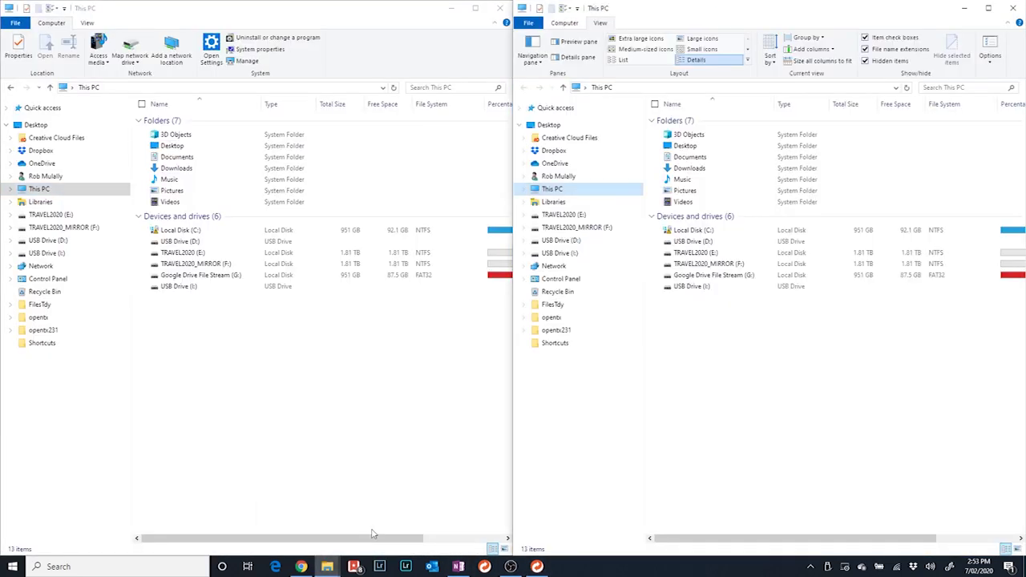
- Open TRAVEL2020 (E:) in the left window and TRAVEL2020_MIRROR (F:) in the right
left_click(175, 255)
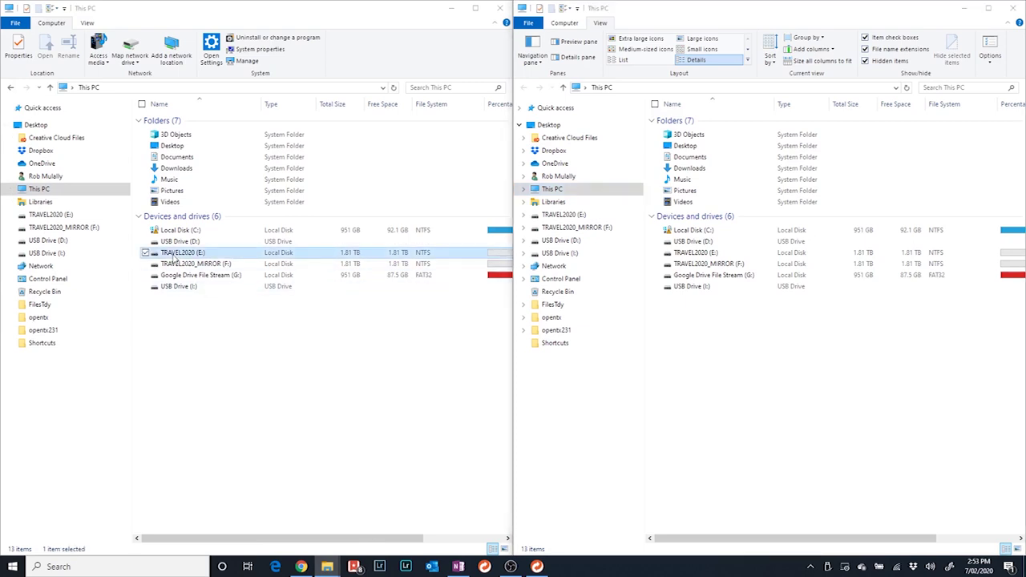
left_click(704, 267)
left_click(186, 254)
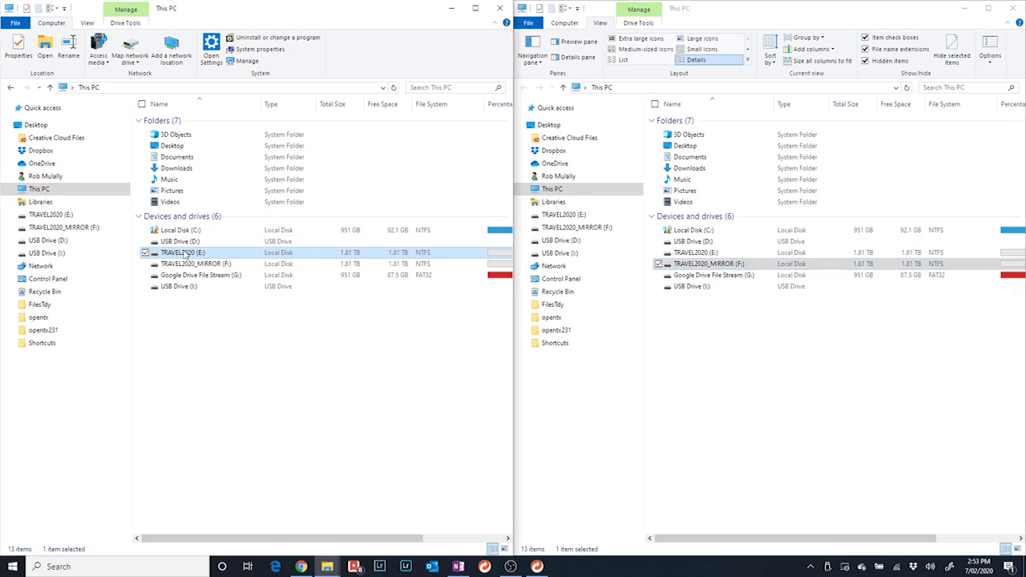
double_click(186, 254)
left_click(183, 144)
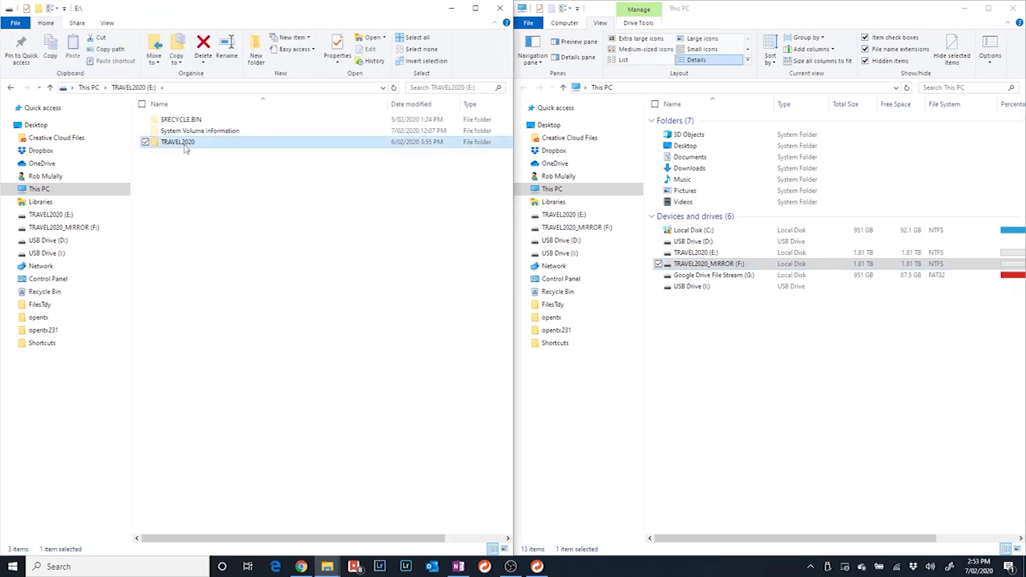
double_click(727, 268)
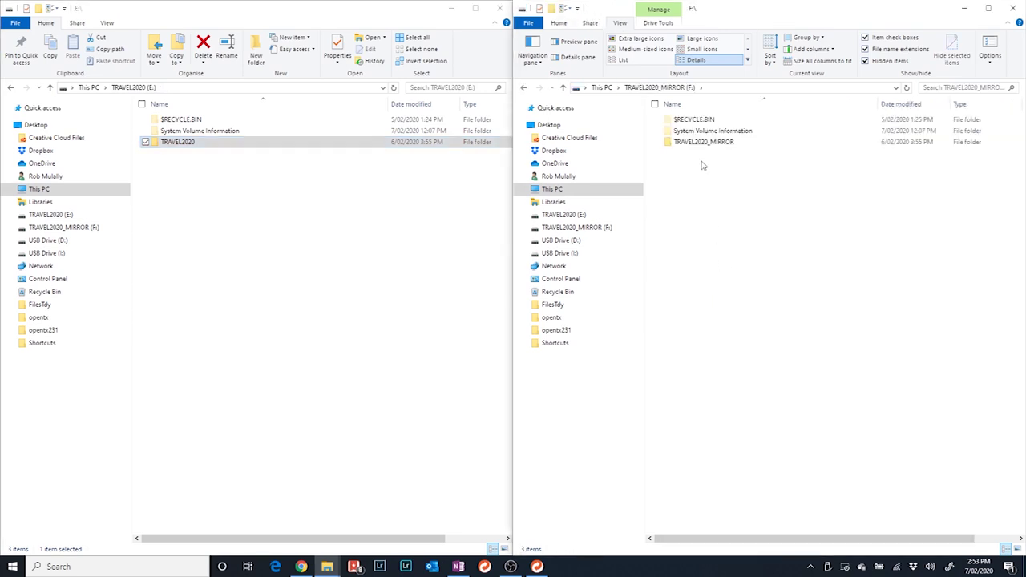
left_click(703, 145)
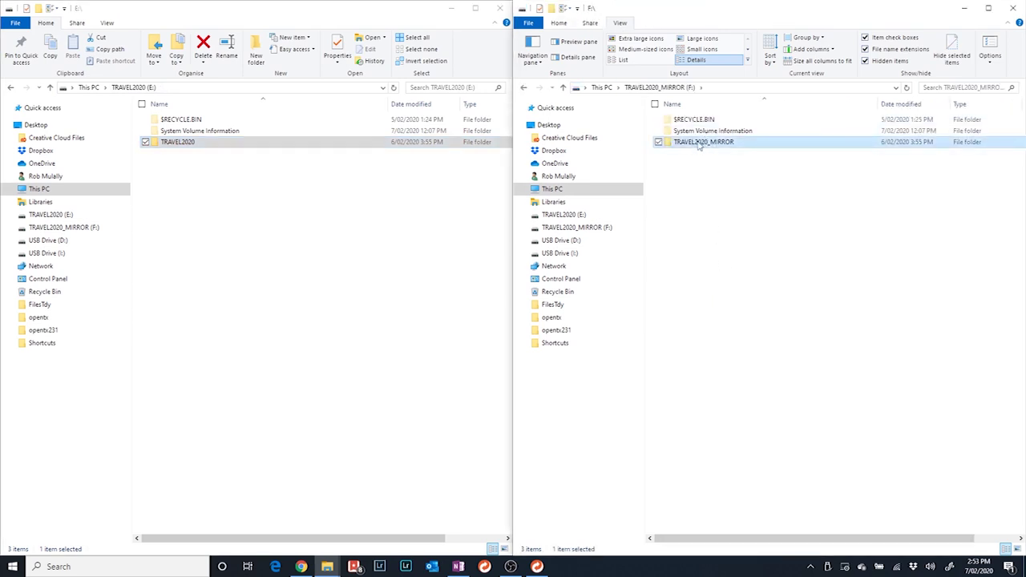
left_click(797, 145)
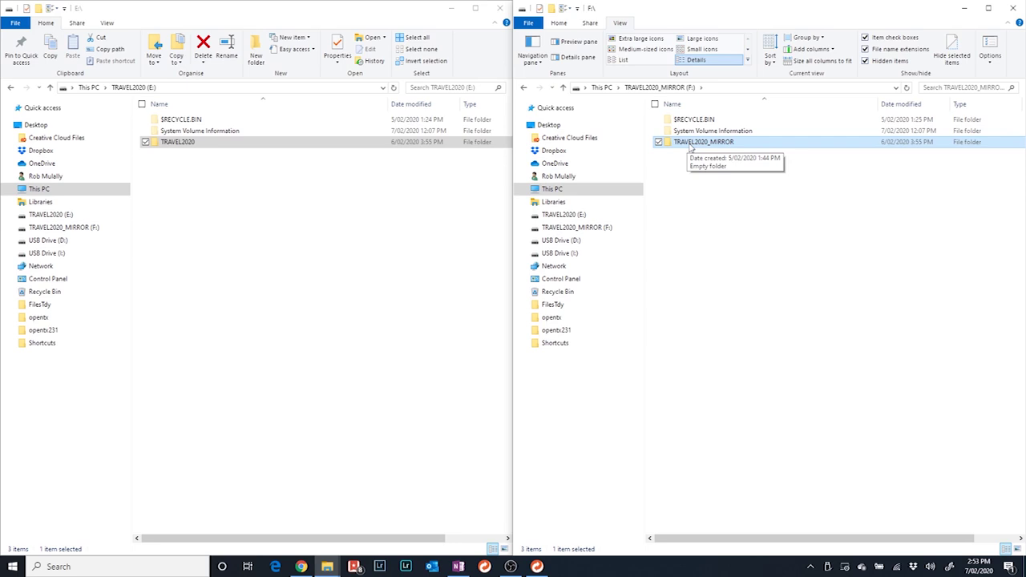
left_click(167, 148)
double_click(167, 146)
double_click(713, 143)
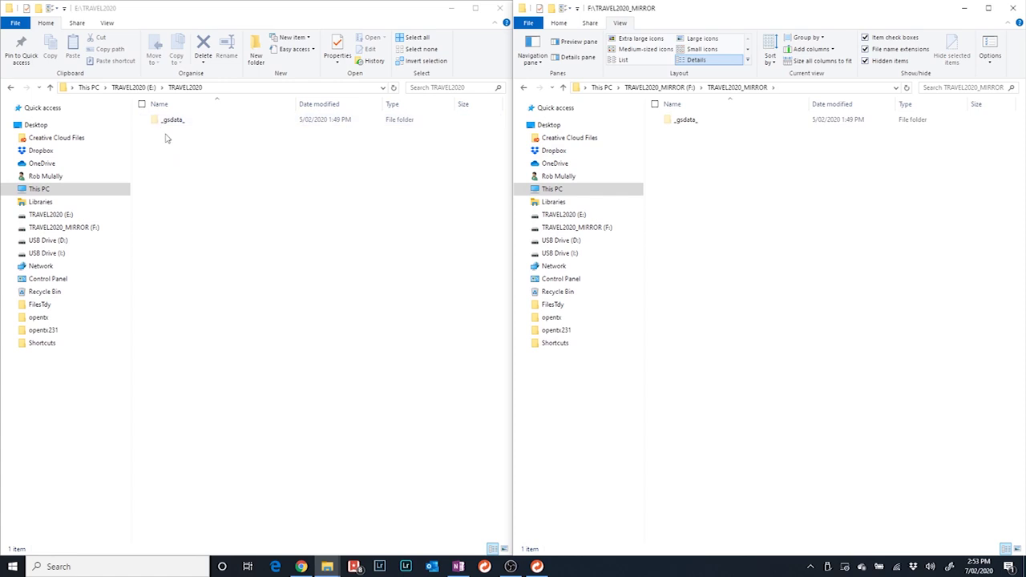
left_click(133, 87)
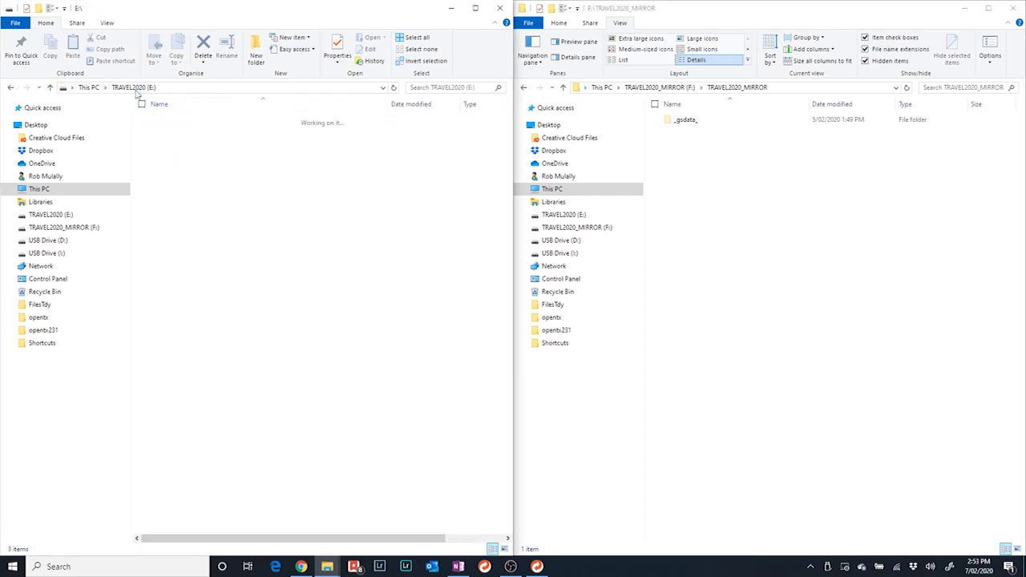
left_click(683, 88)
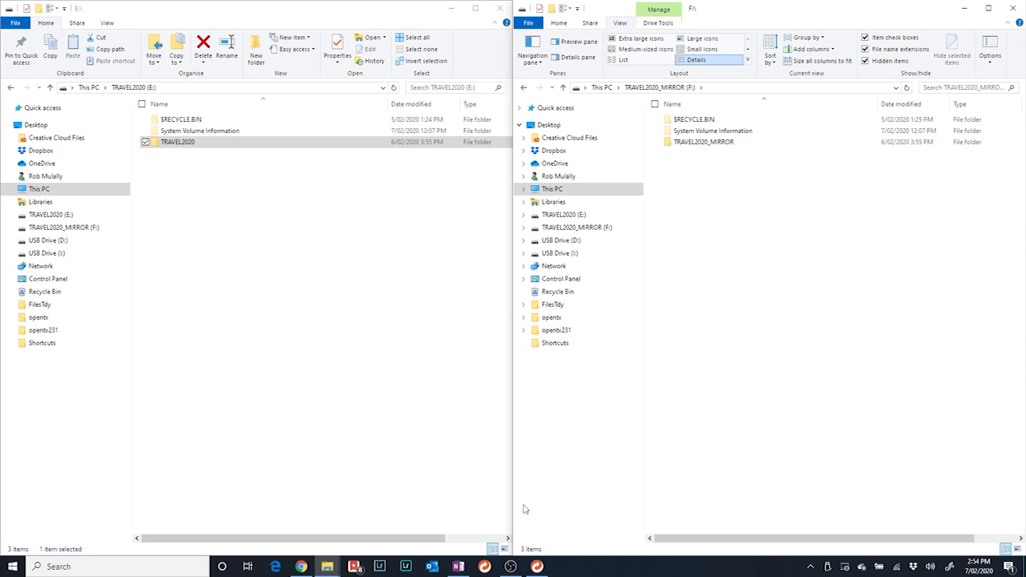
mouse_move(539, 567)
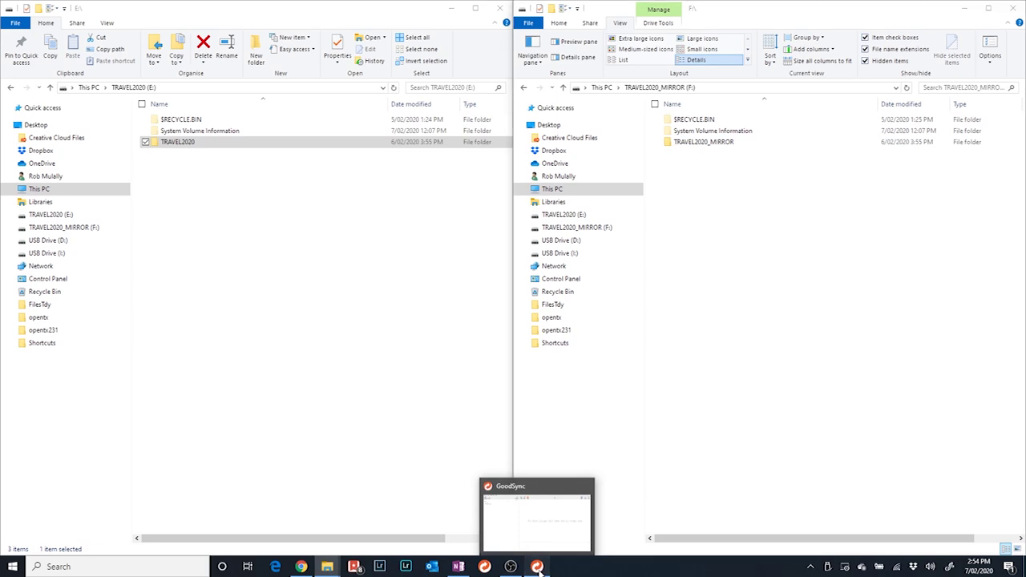
- Bring GoodSync to the front and drag the splitter left to narrow the job list
left_click(537, 566)
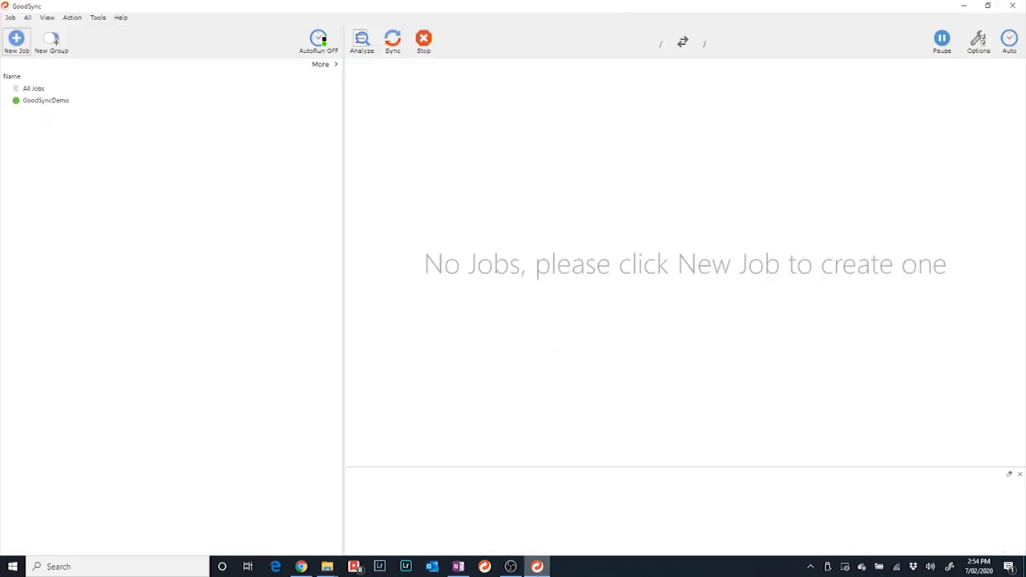
left_click_drag(342, 396, 169, 387)
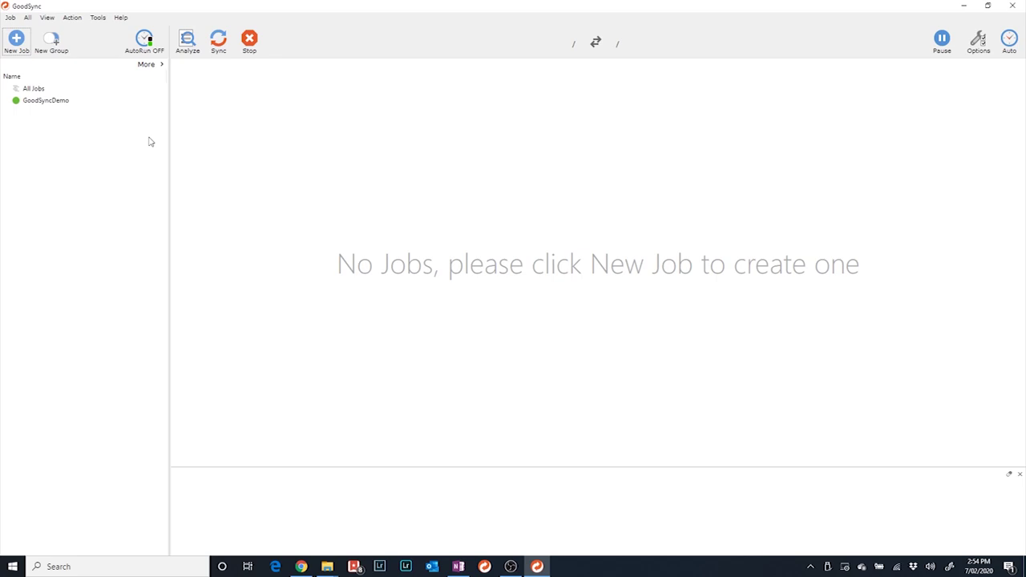
- Create a new Backup job named TRAVEL2020
left_click(16, 40)
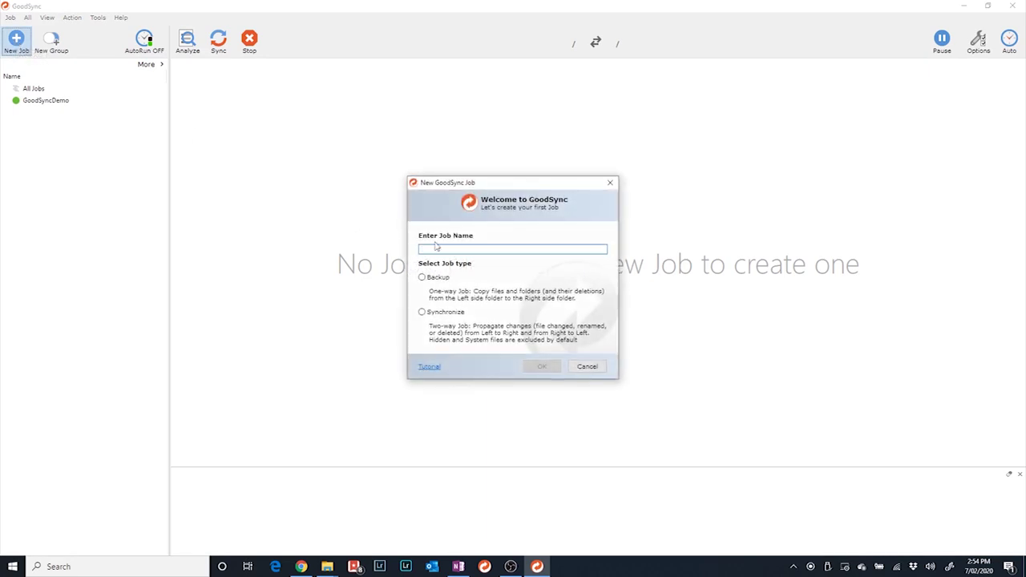
type("TRAVEL2020")
left_click(438, 278)
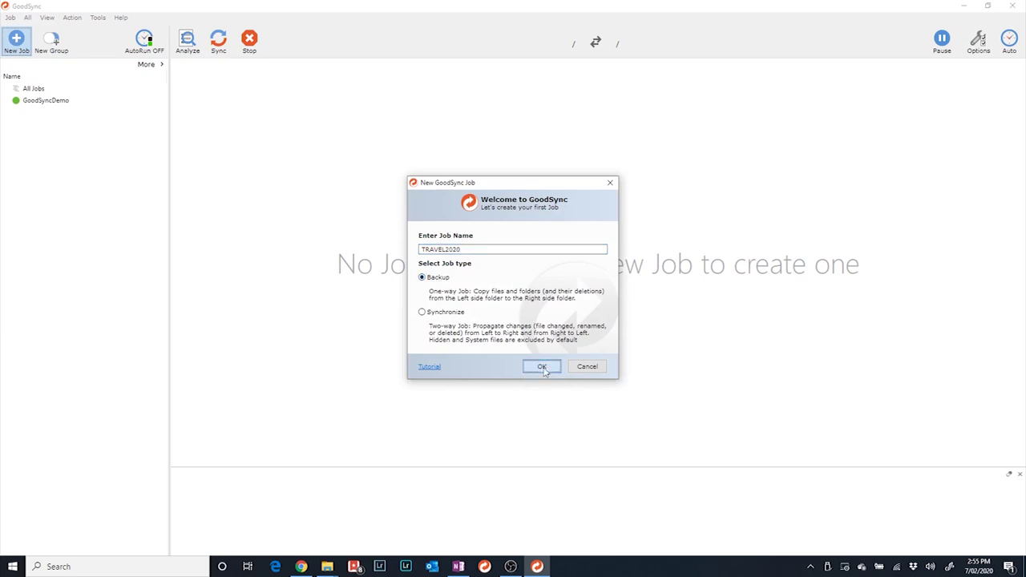
left_click(542, 367)
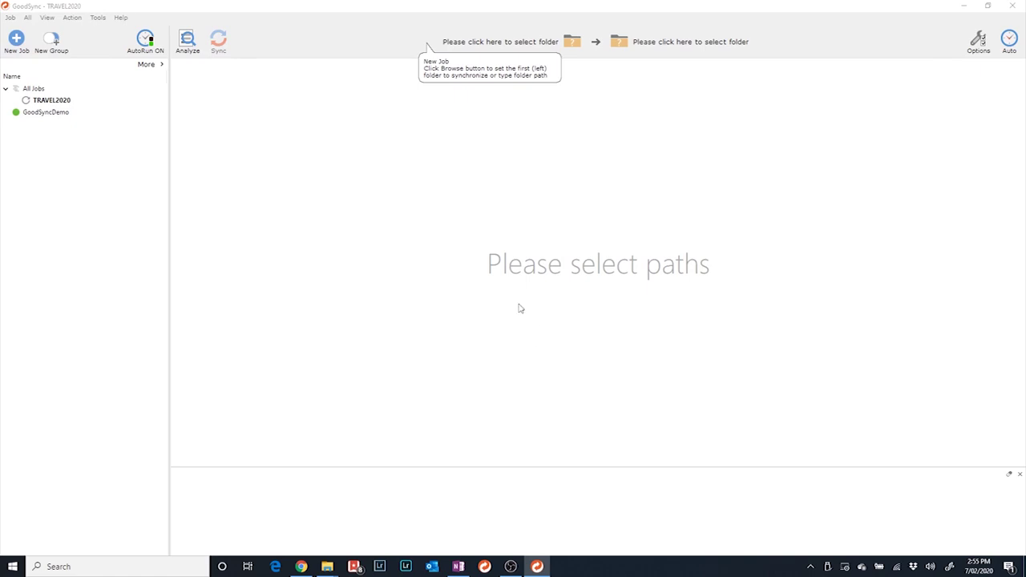
- Set the left folder to E:\TRAVEL2020 as the portable path =TRAVEL2020:\TRAVEL2020
left_click(497, 43)
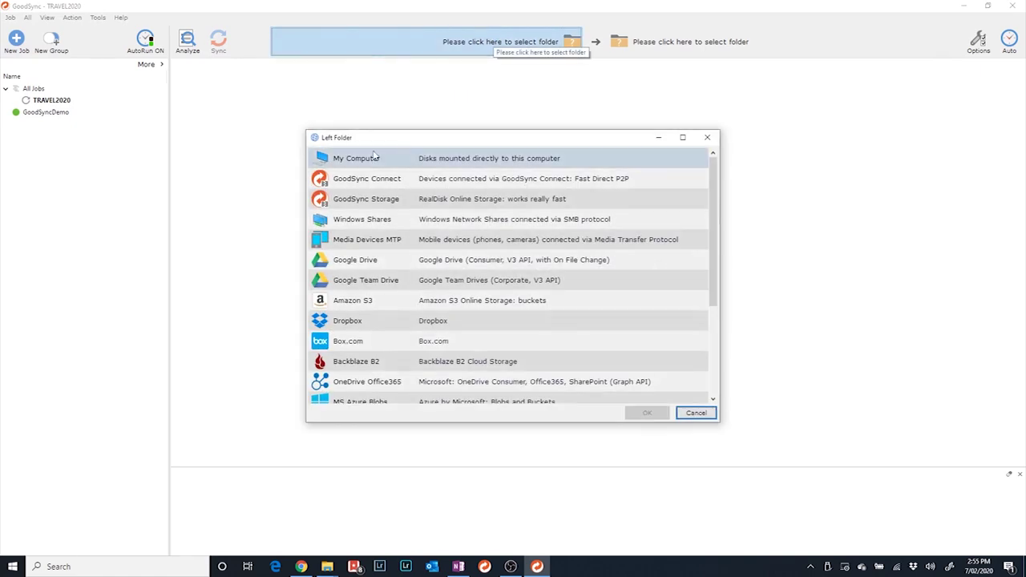
left_click(372, 156)
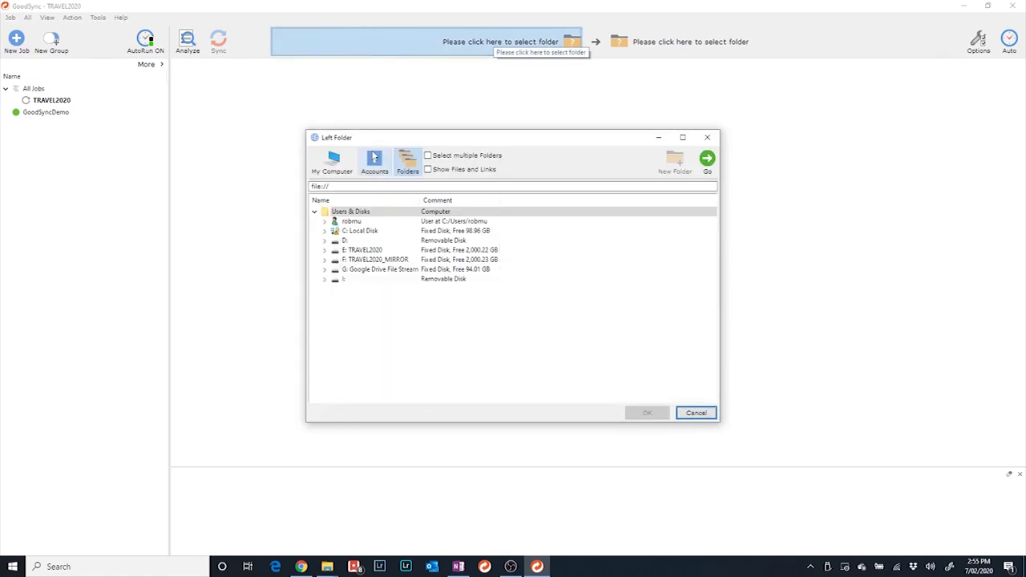
double_click(358, 251)
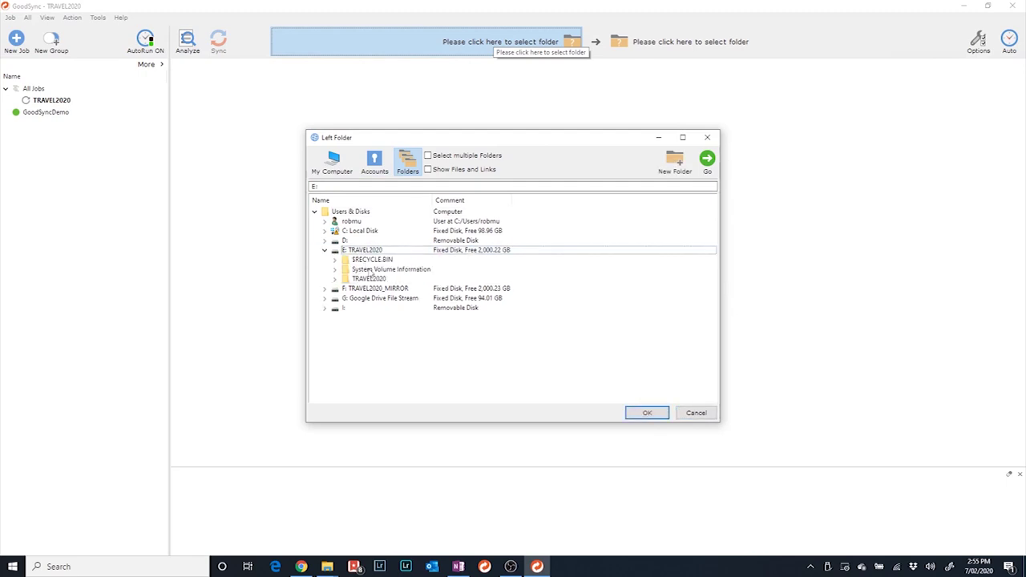
left_click(369, 279)
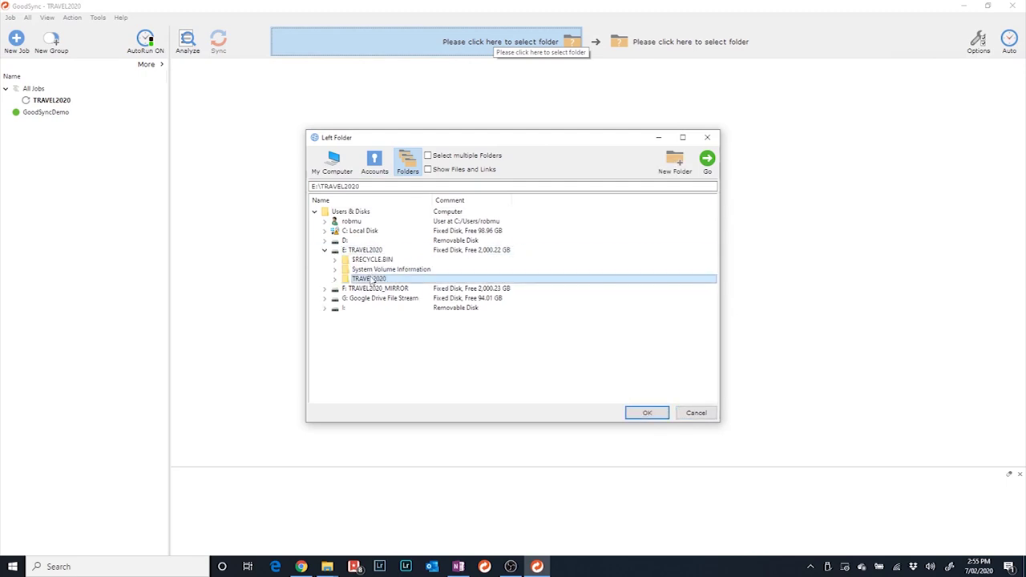
left_click(651, 413)
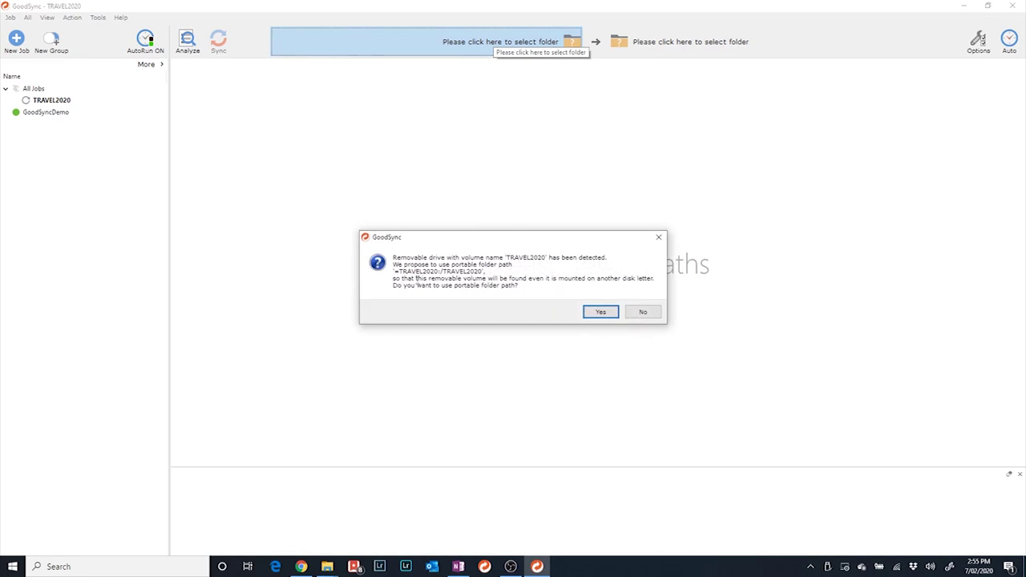
left_click_drag(396, 271, 441, 272)
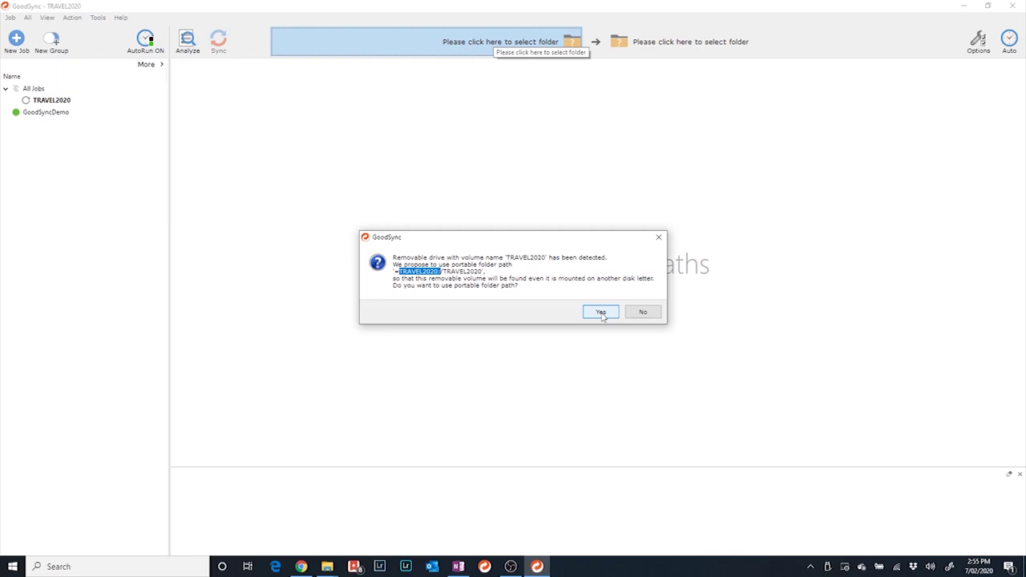
left_click(606, 315)
- Set the right folder to F:\TRAVEL2020_MIRROR as the portable path =TRAVEL2020_MIRROR:\TRAVEL2020_MIRROR
left_click(651, 54)
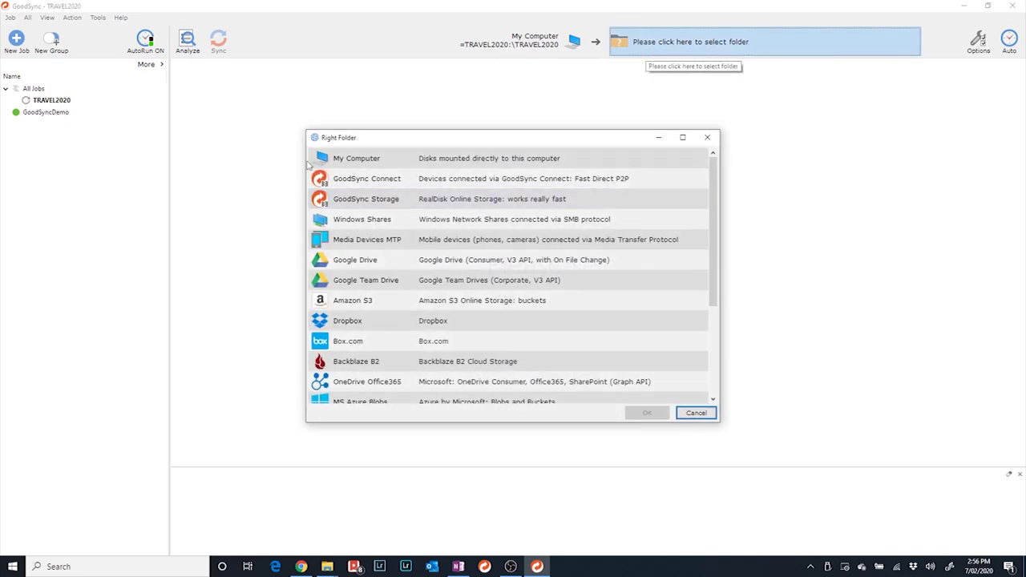
double_click(357, 158)
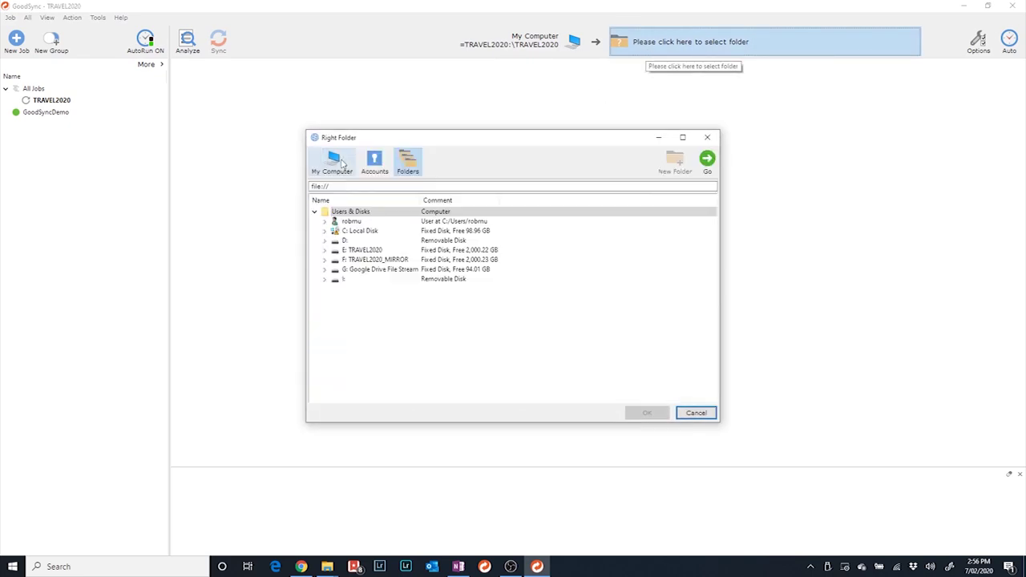
double_click(370, 260)
left_click(388, 289)
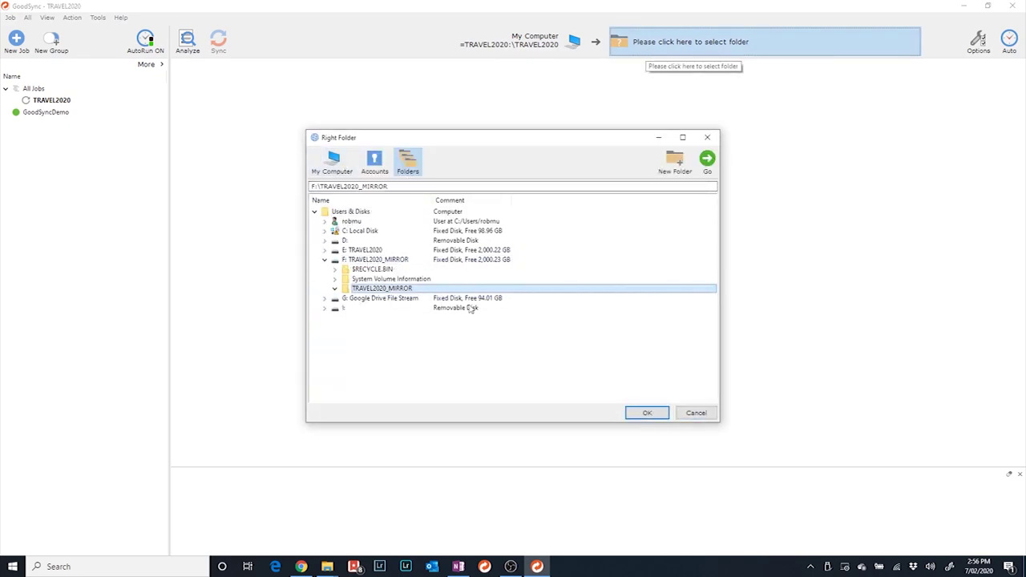
left_click(648, 413)
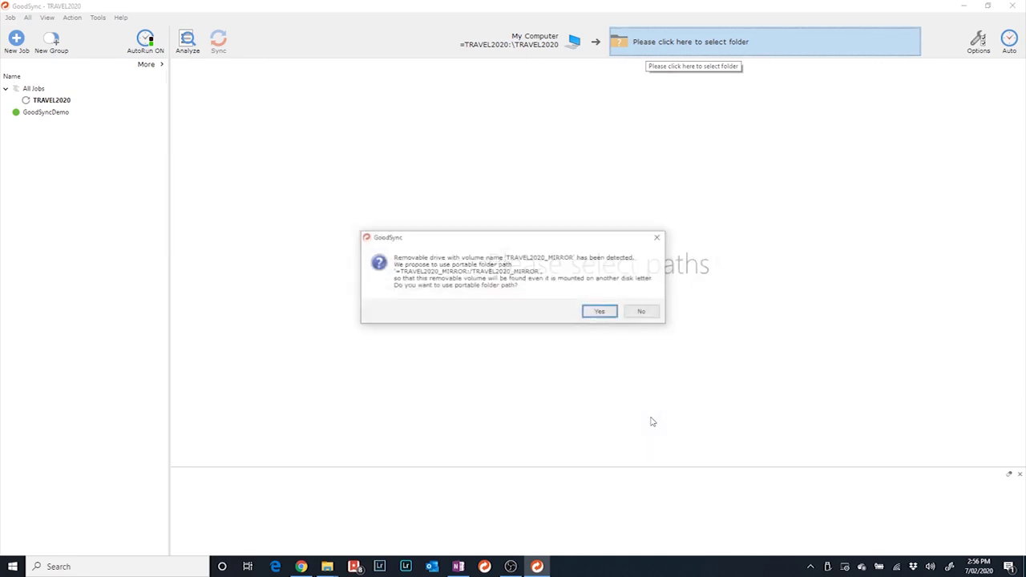
left_click(601, 312)
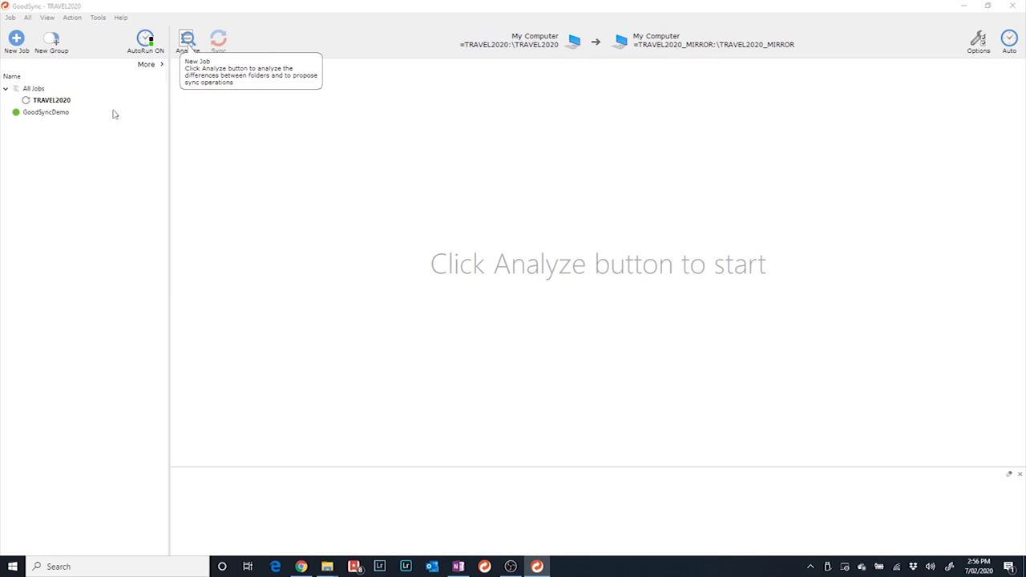
- Add the TRAVEL2020 job to the GoodSyncDemo group and reopen it under All Jobs
left_click(41, 104)
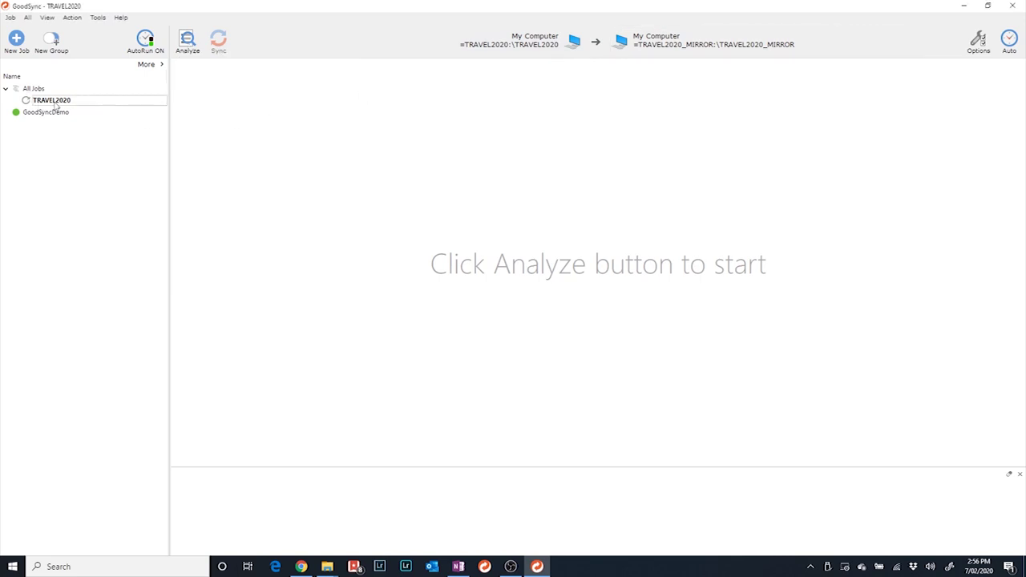
left_click_drag(56, 104, 11, 114)
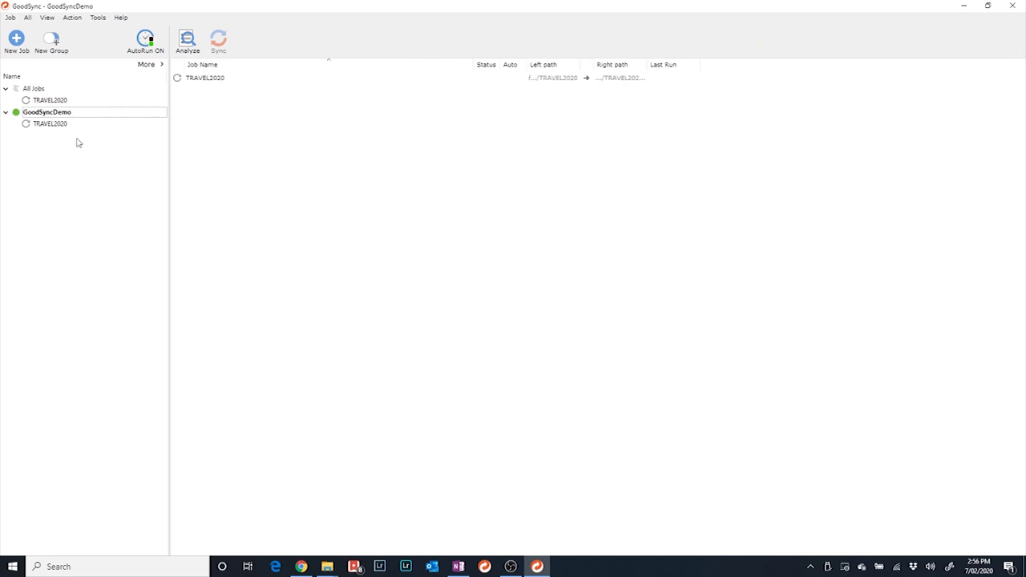
left_click(47, 102)
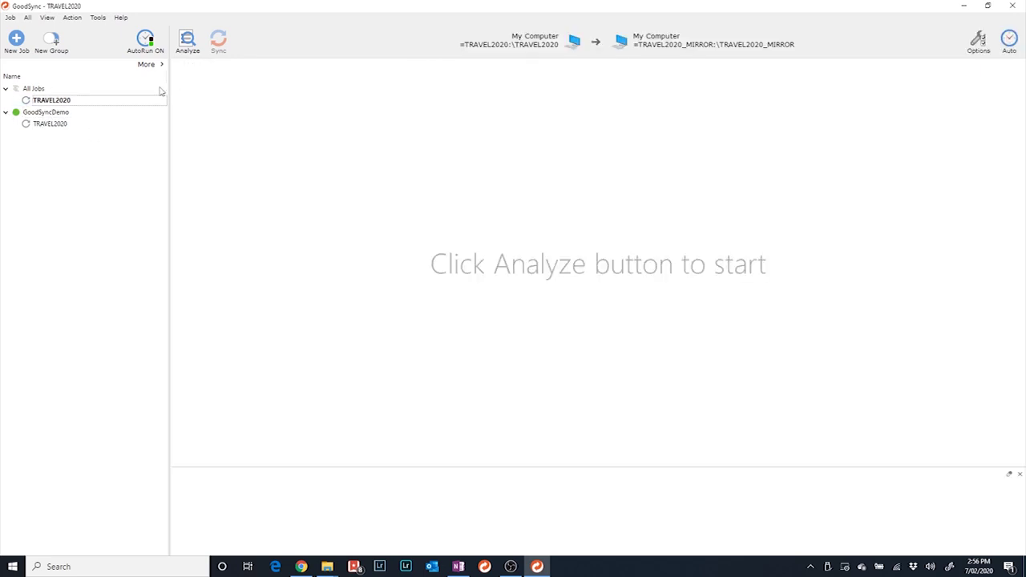
- Analyze TRAVEL2020 and review the job direction choices, leaving it unchanged
left_click(186, 42)
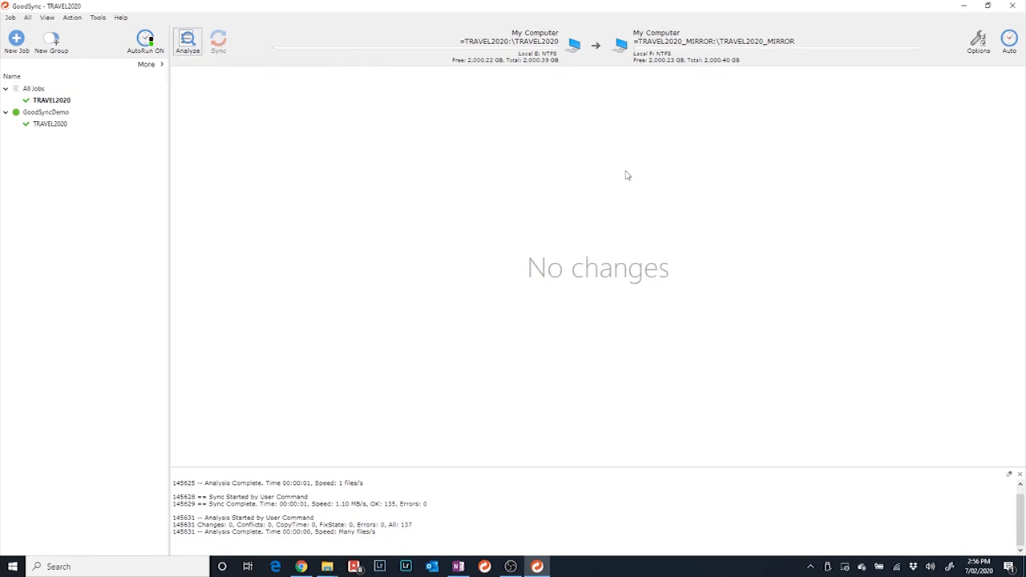
left_click(597, 48)
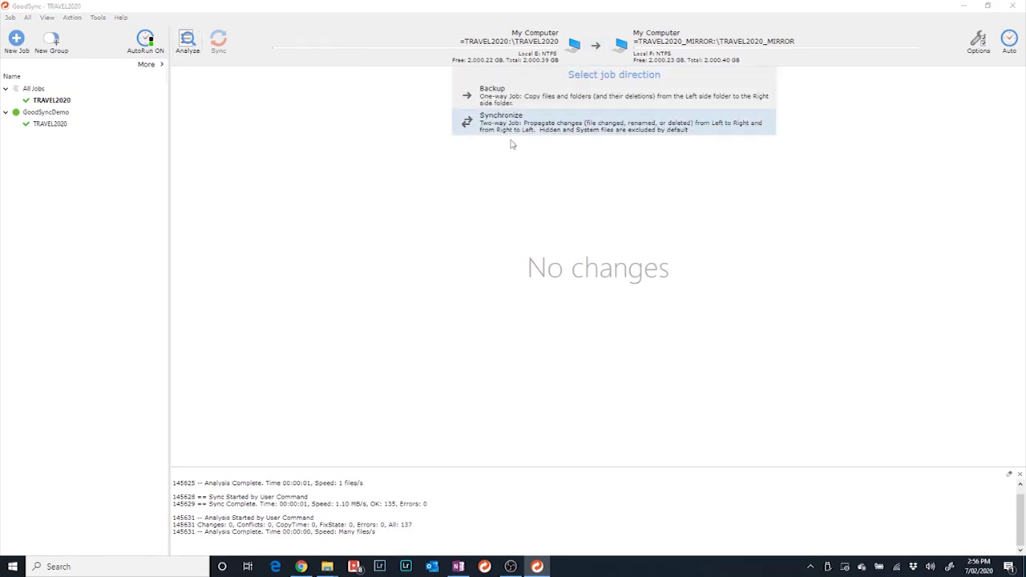
left_click(527, 161)
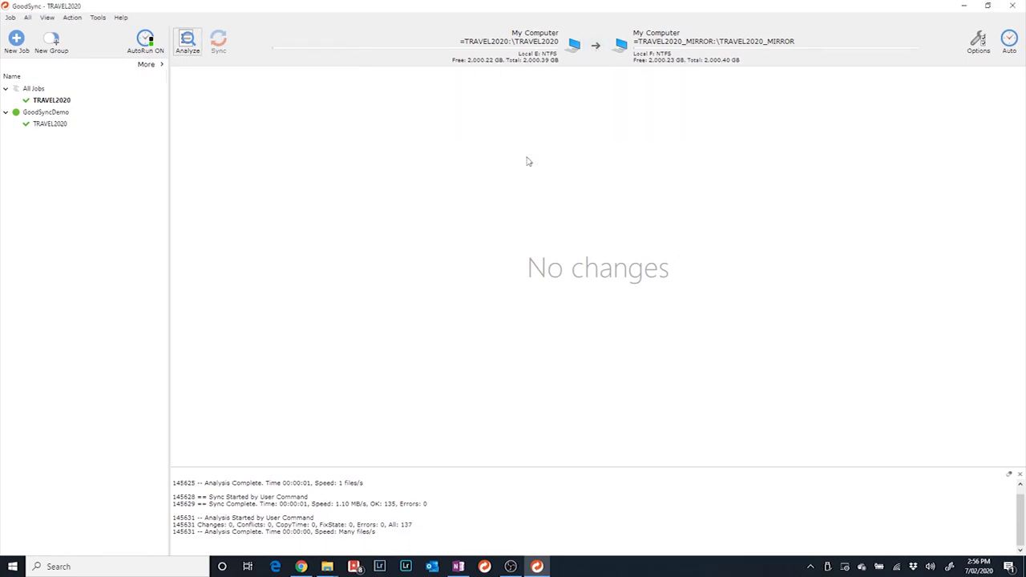
- Turn off 'Save deleted/replaced files to Recycle Bin' in TRAVEL2020 options and save
left_click(978, 42)
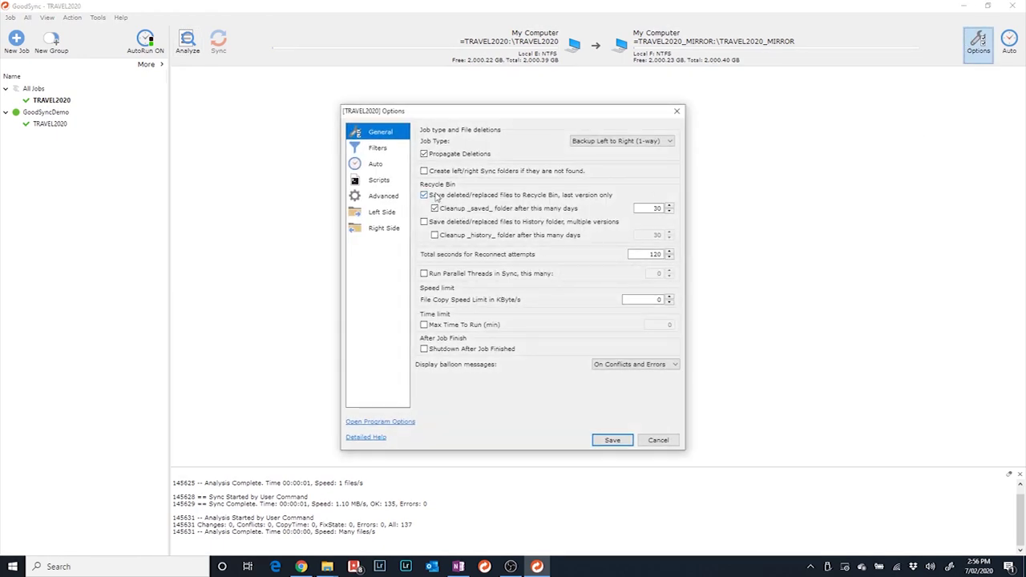
left_click(484, 197)
left_click(612, 447)
left_click(615, 445)
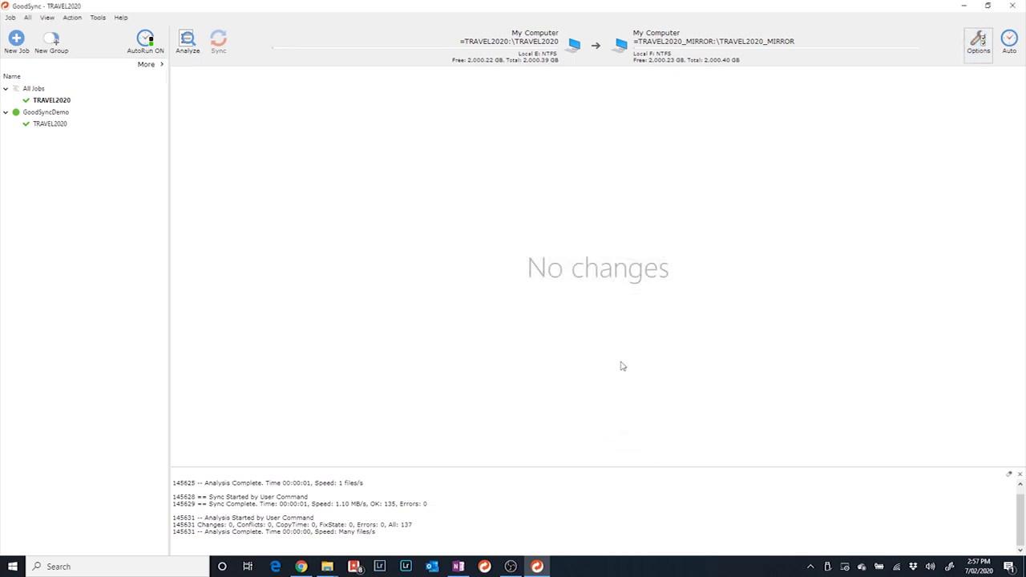
- Re-analyze the job, then open the TRAVEL2020 folder on E: in Explorer
left_click(187, 40)
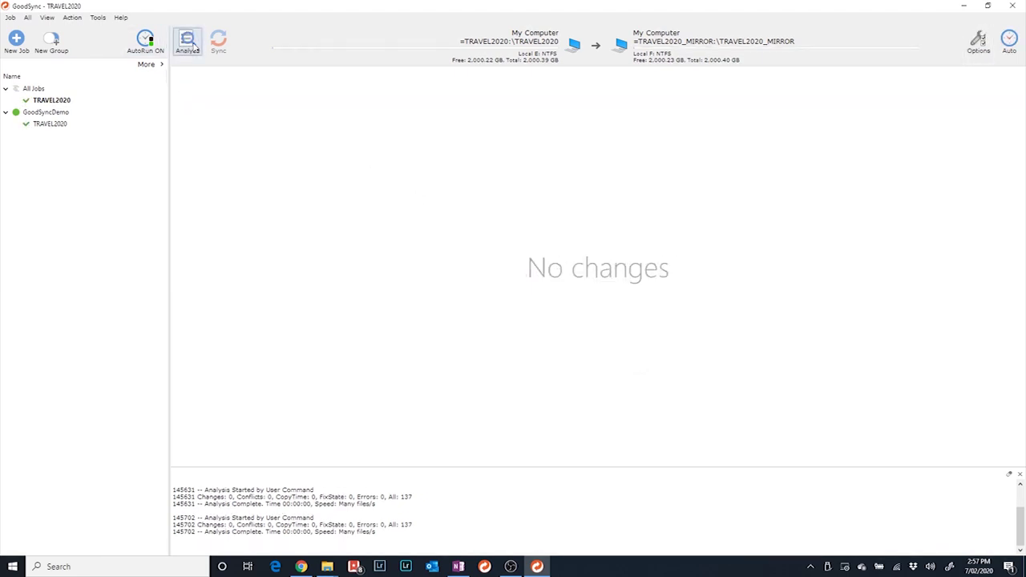
left_click(328, 567)
left_click(297, 513)
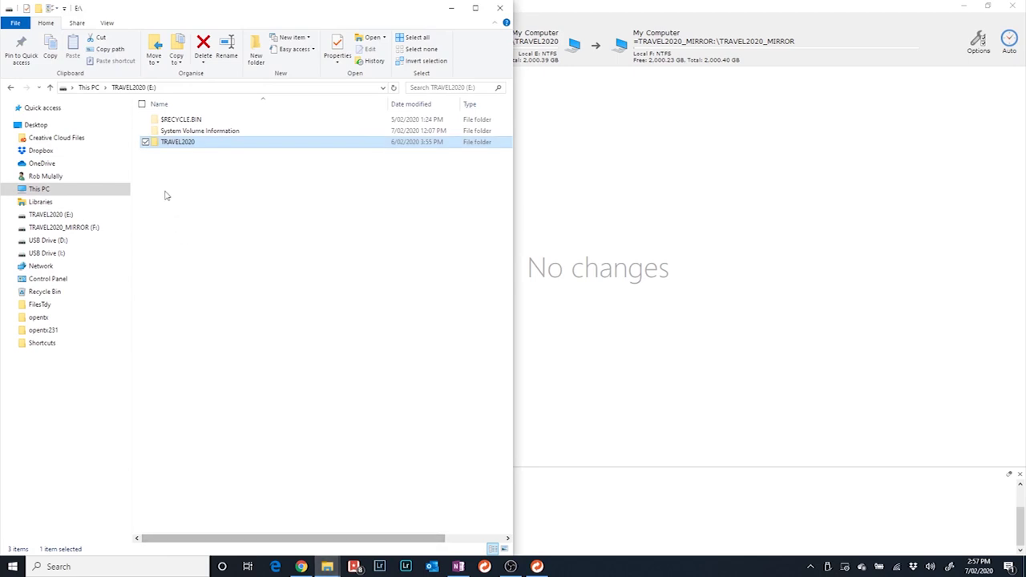
double_click(181, 145)
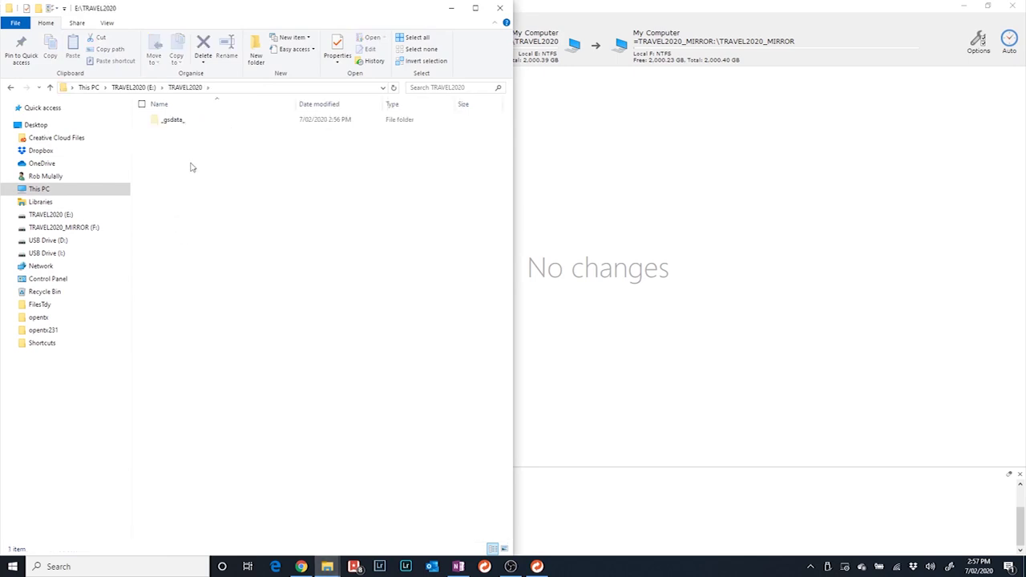
- Create a new folder named TEST in E:\TRAVEL2020 and minimise Explorer
right_click(192, 168)
mouse_move(170, 337)
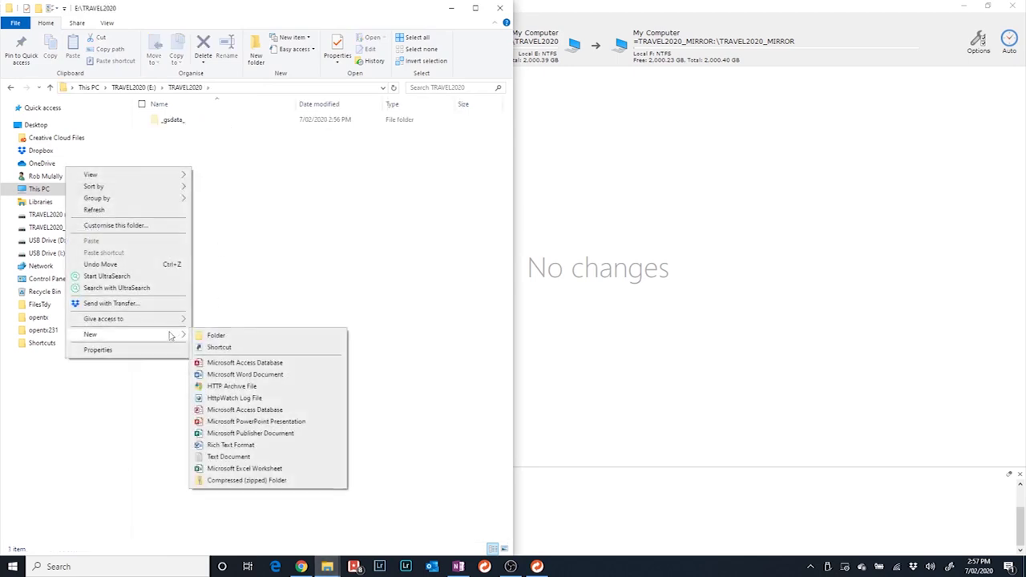
left_click(220, 337)
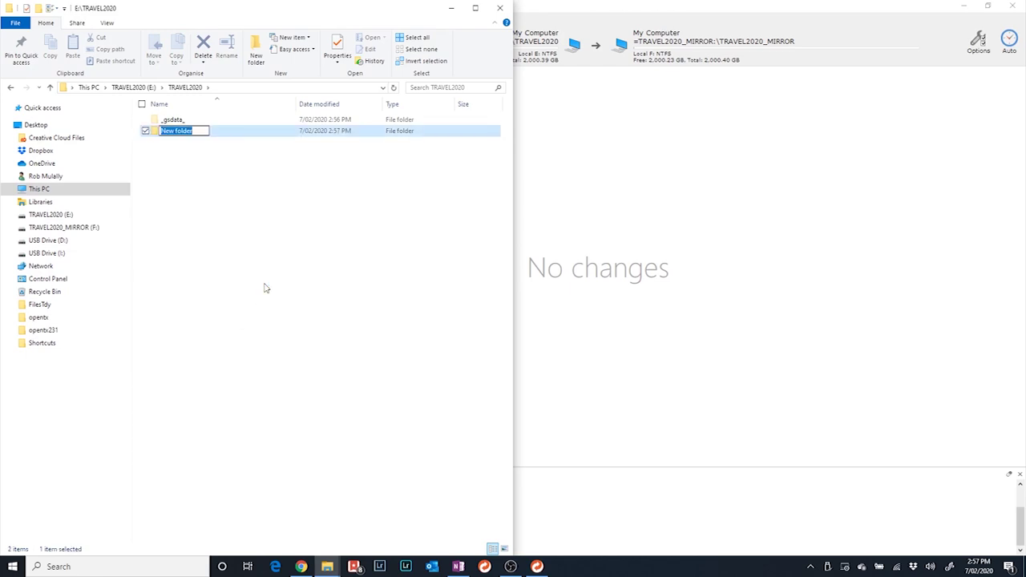
type("TEST")
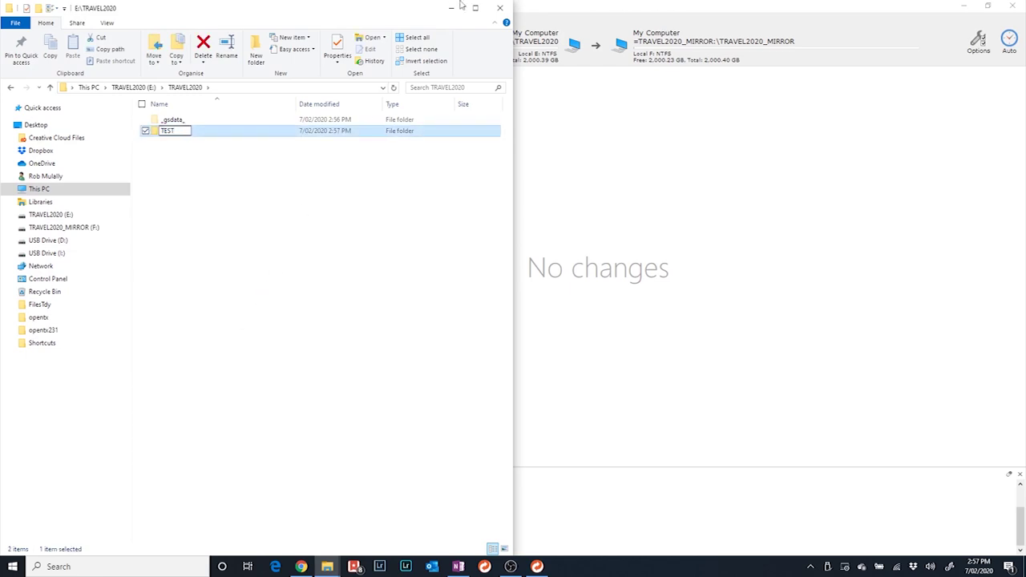
left_click(452, 8)
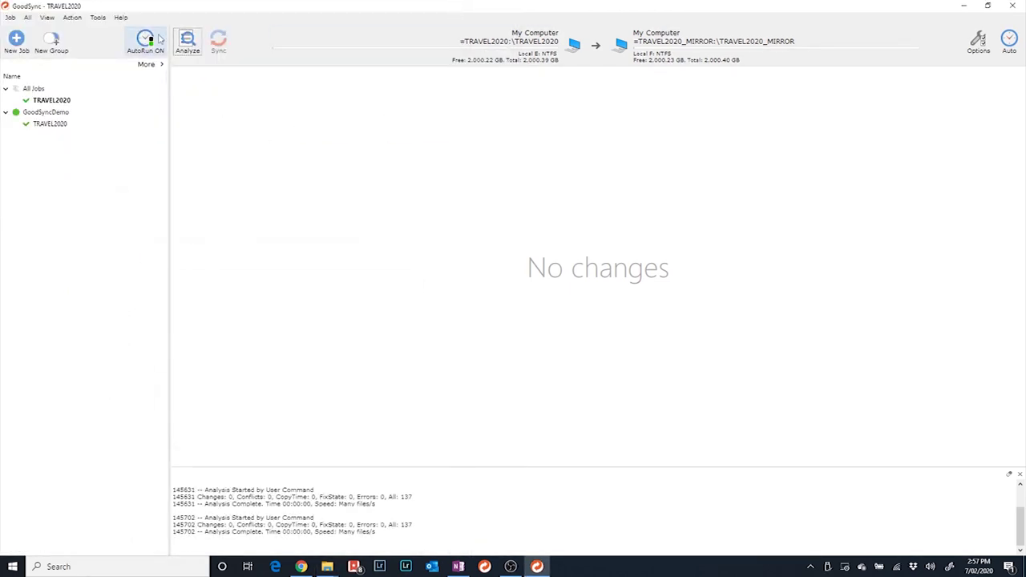
- Analyze, filter to right-bound items, and sync the TEST folder to F:/TRAVEL2020_MIRROR
left_click(187, 40)
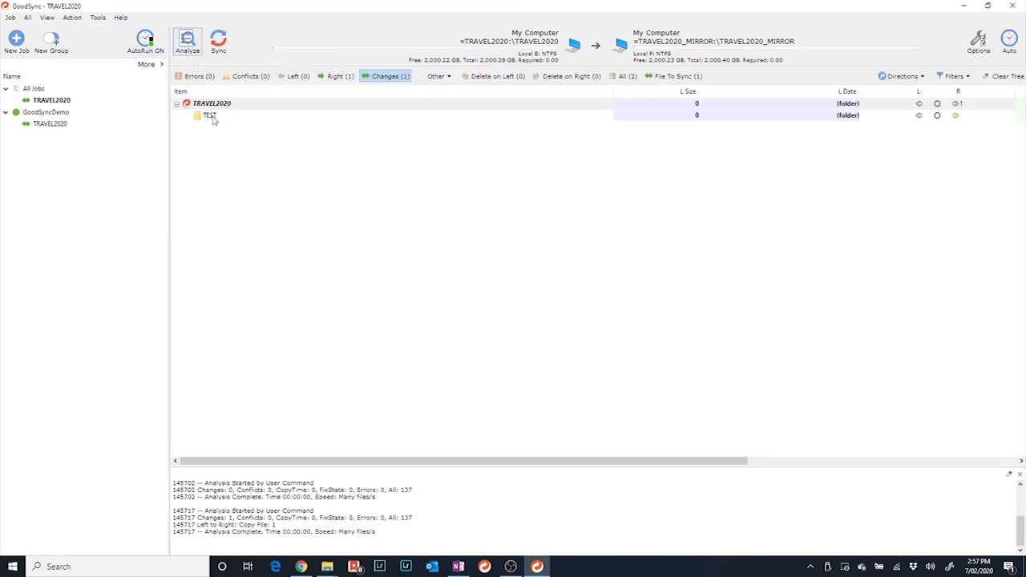
left_click(213, 117)
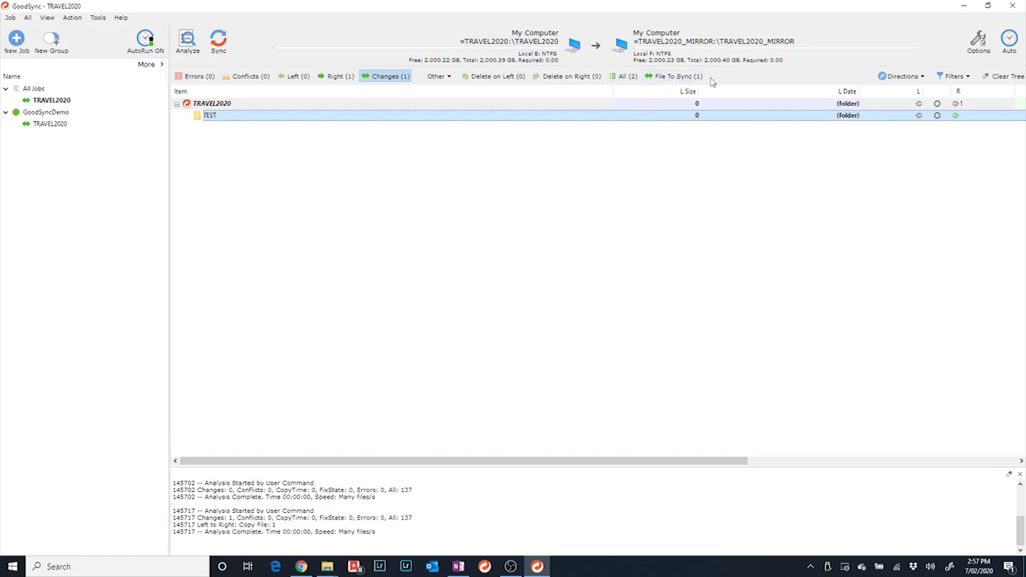
left_click(338, 75)
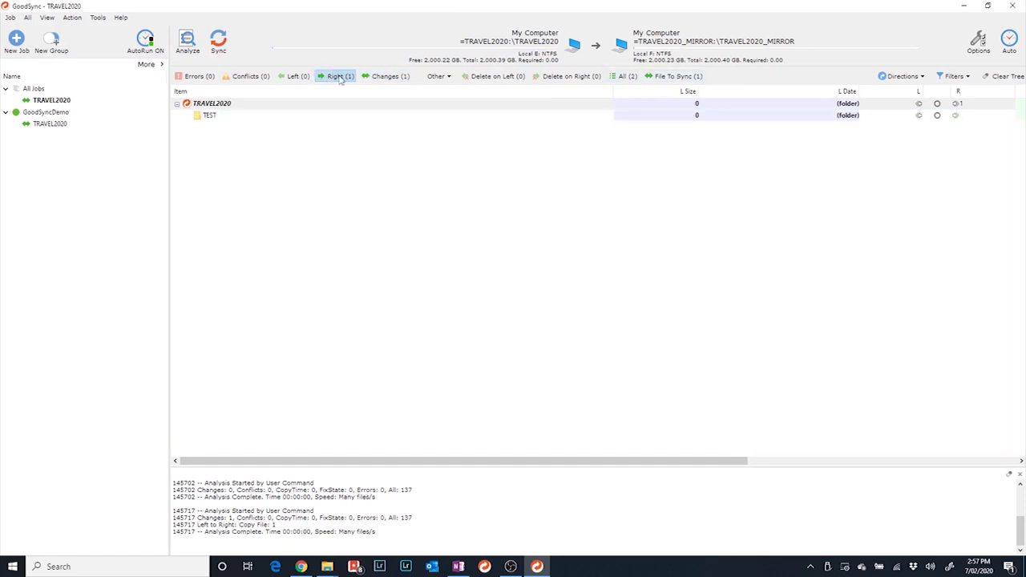
left_click(232, 118)
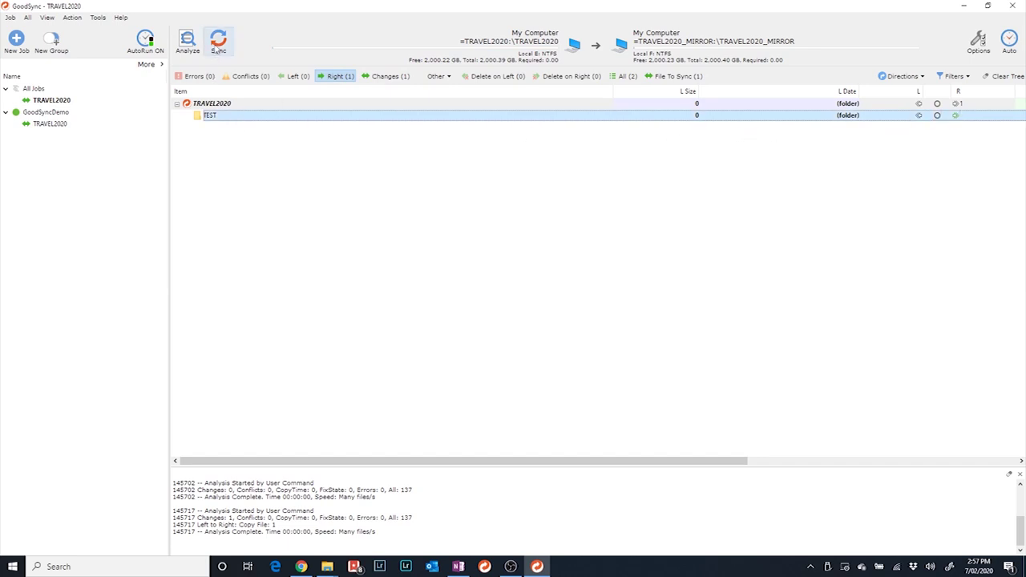
left_click(218, 40)
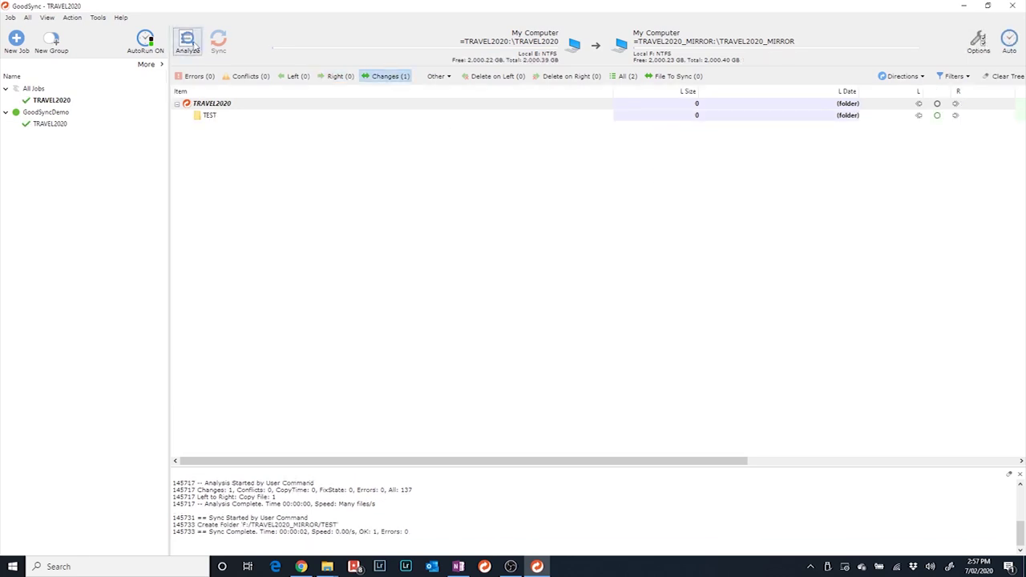
- Re-analyze to confirm no changes remain and check the sync log history
left_click(191, 47)
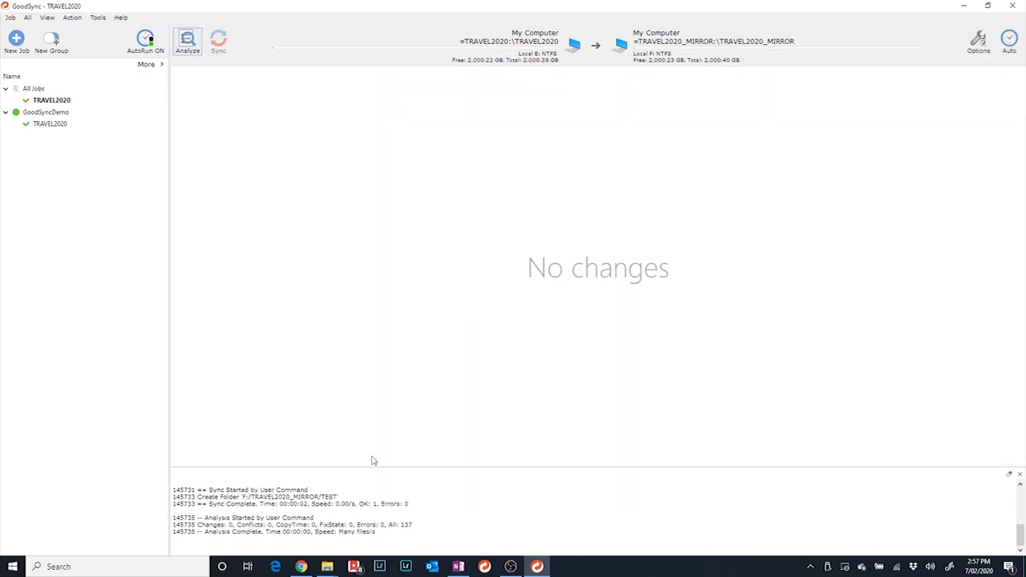
left_click_drag(372, 468, 382, 305)
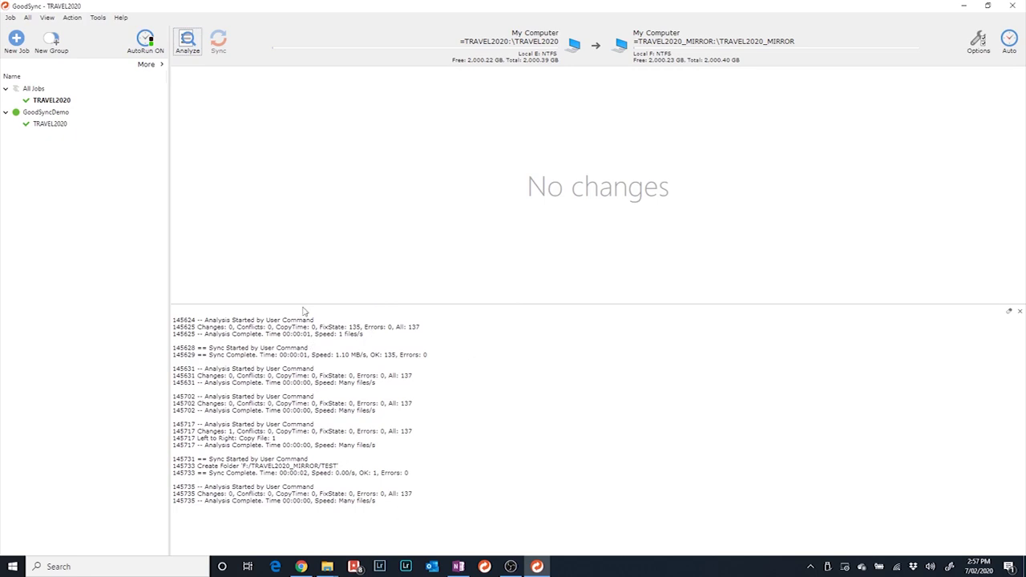
left_click_drag(302, 304, 299, 405)
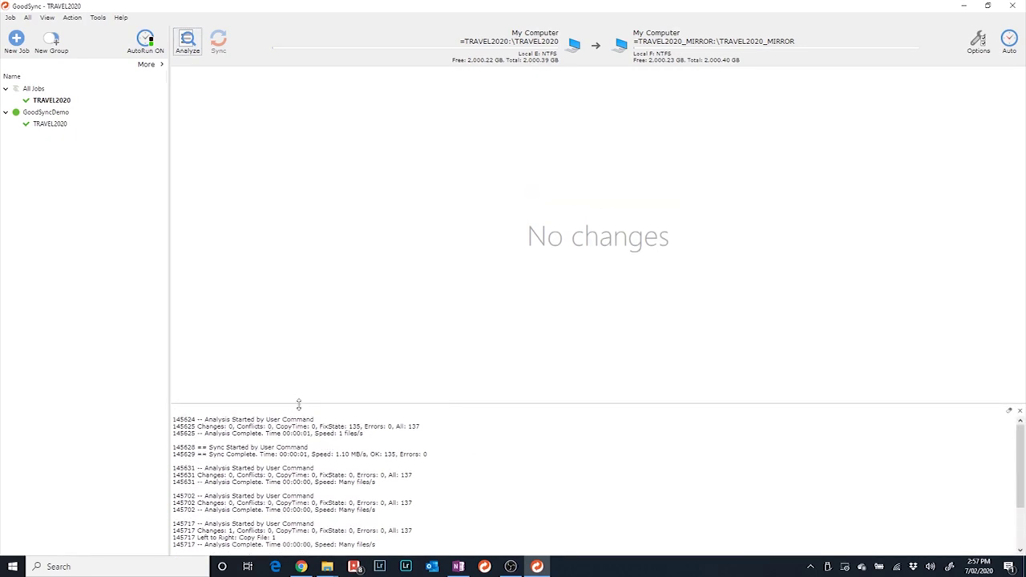
- Move the SD_Laptop (K:) window left over E:\TRAVEL2020 and select DCIM and System Volume Information
left_click(327, 566)
left_click(307, 550)
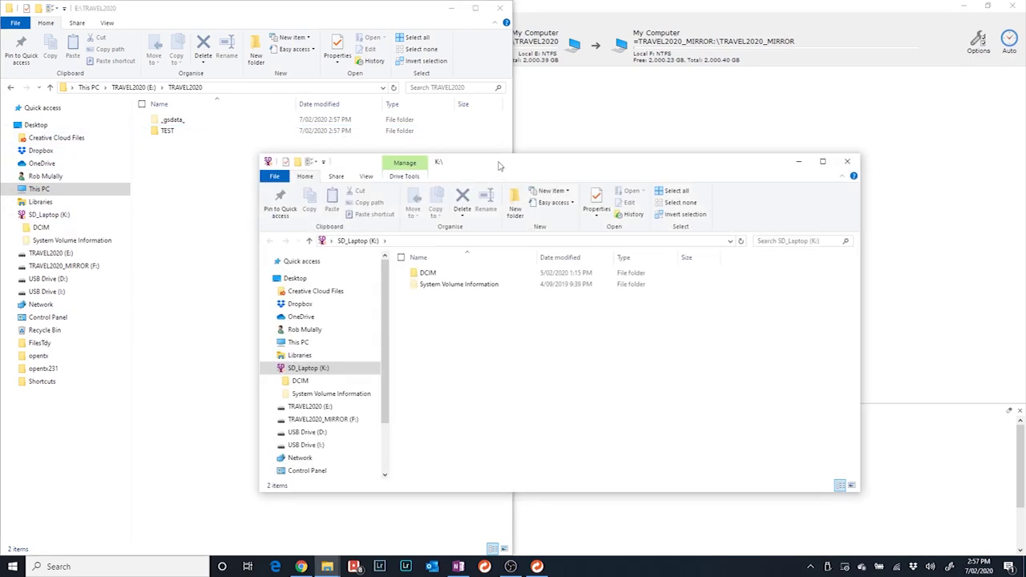
left_click_drag(498, 165, 428, 167)
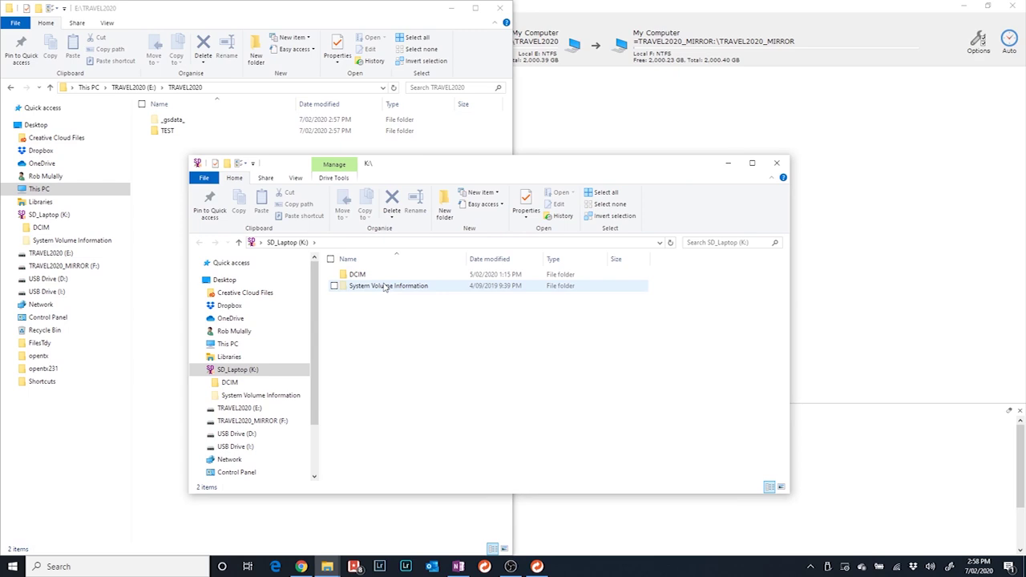
left_click_drag(376, 323, 358, 277)
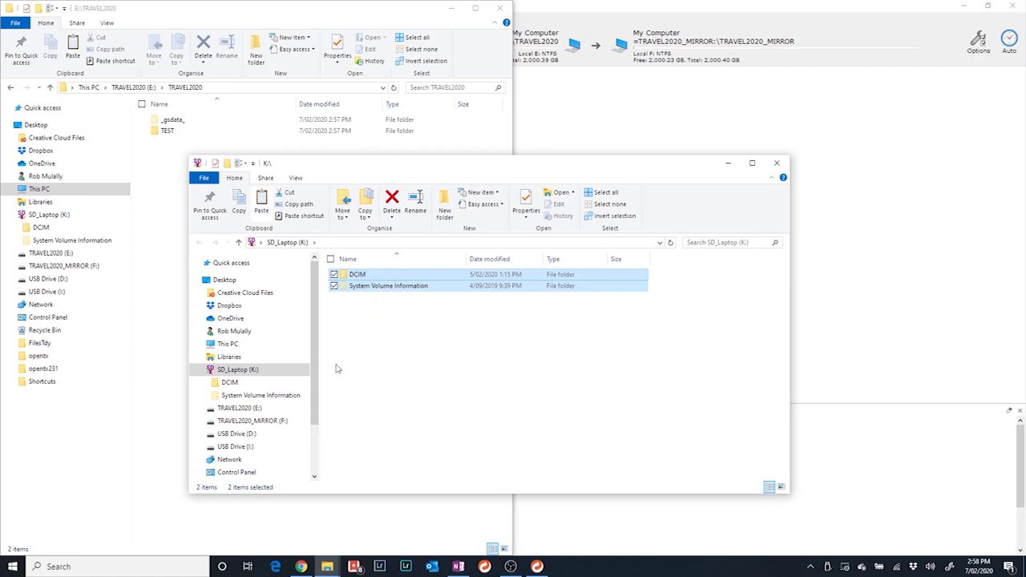
- Create and open a new folder named 2020-01-07-OperahouseNSWFires in E:\TRAVEL2020
left_click(241, 409)
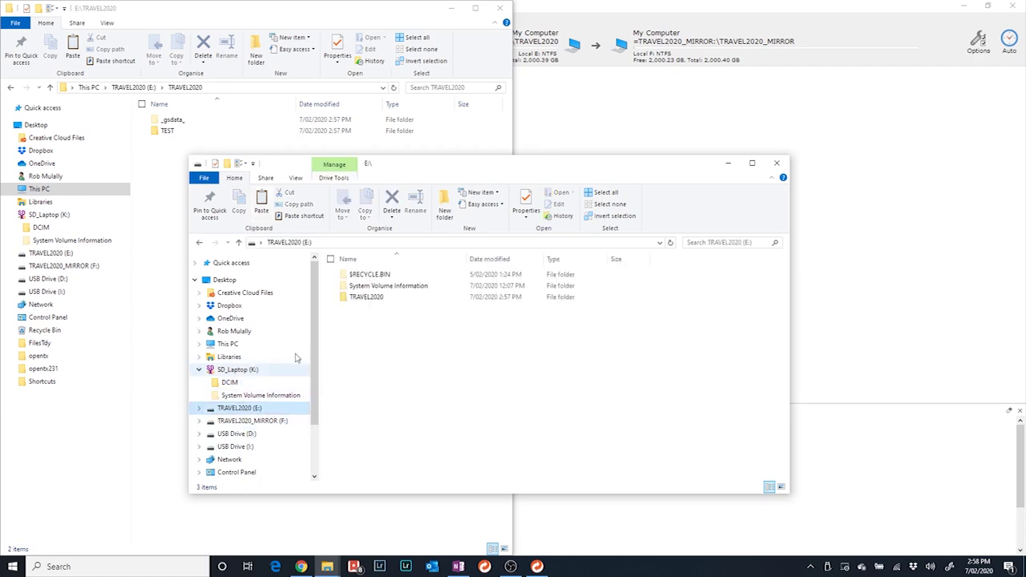
double_click(353, 297)
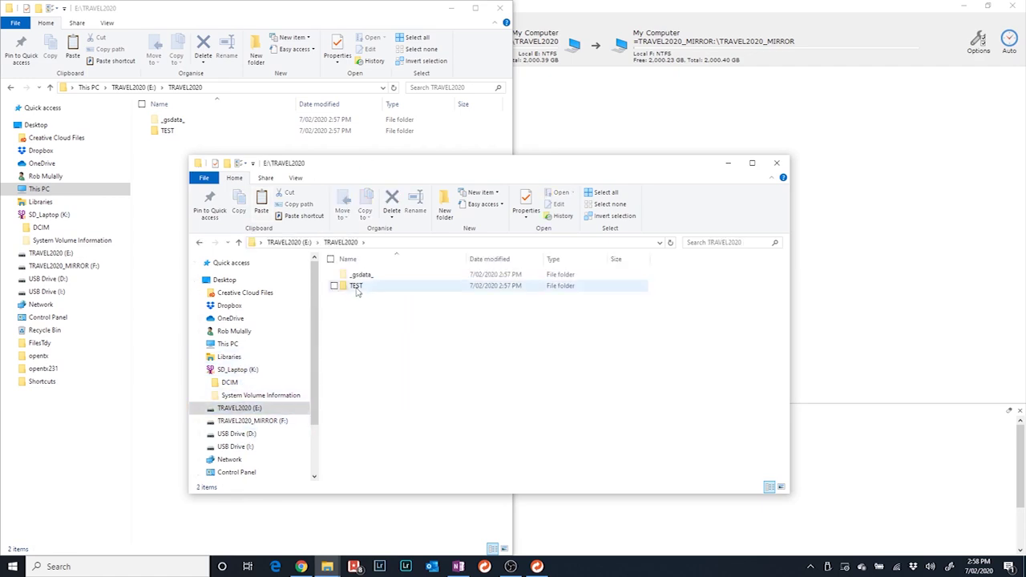
left_click(445, 207)
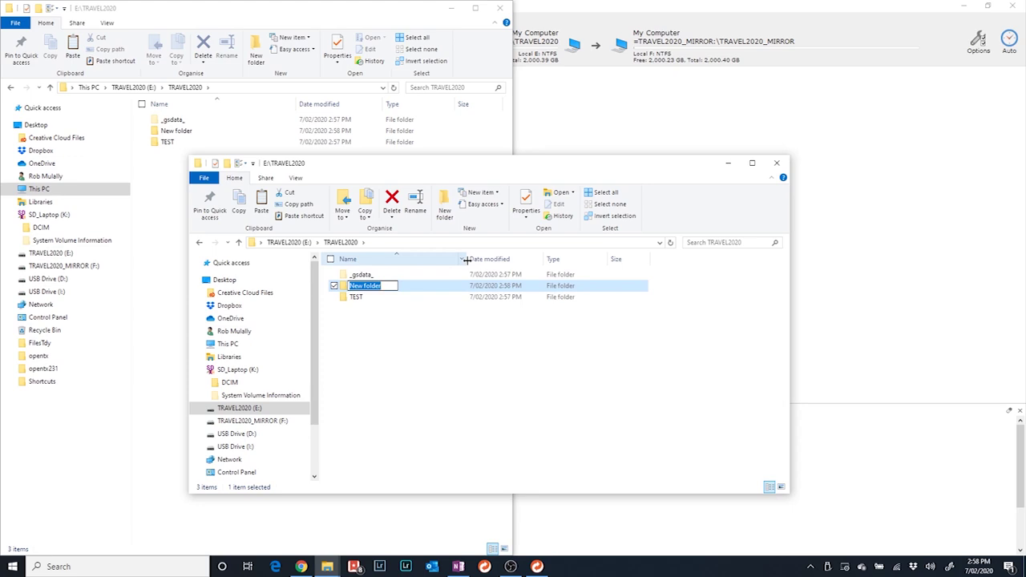
type("2020-01-07-Operahouse")
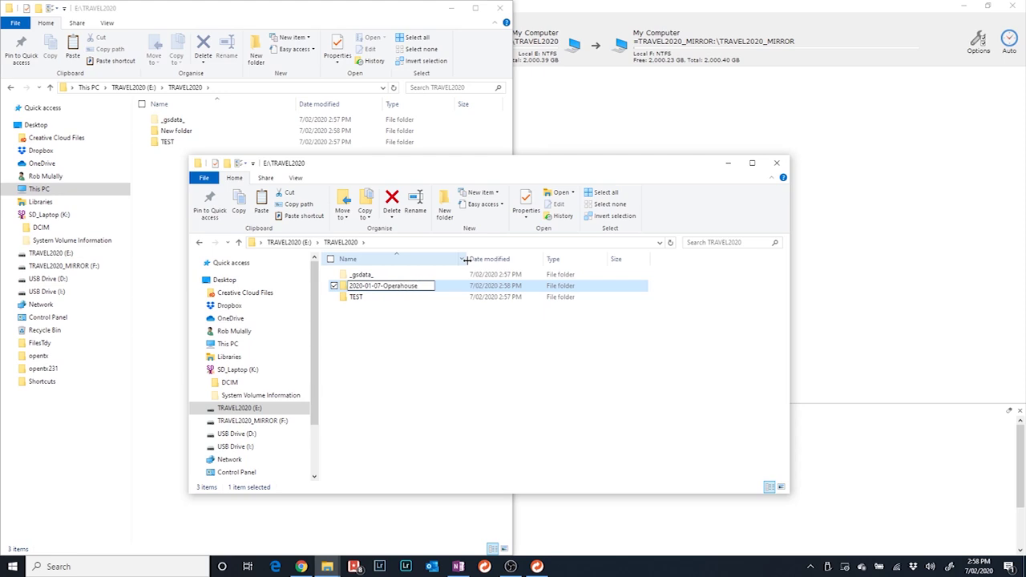
type("NSWFires")
key("Return")
key("Return")
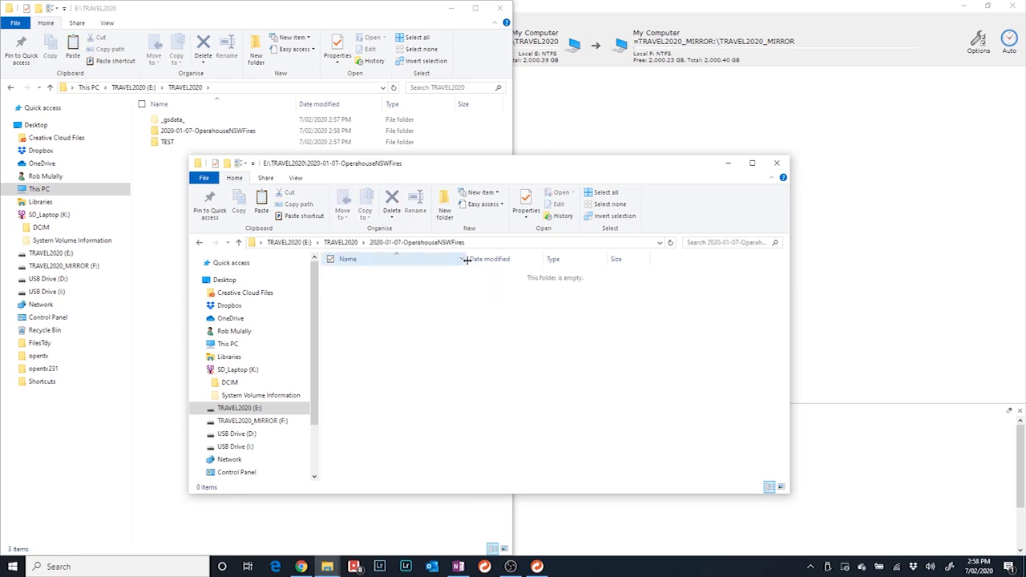
- Add a _Lightroom subfolder to the project folder
left_click(444, 206)
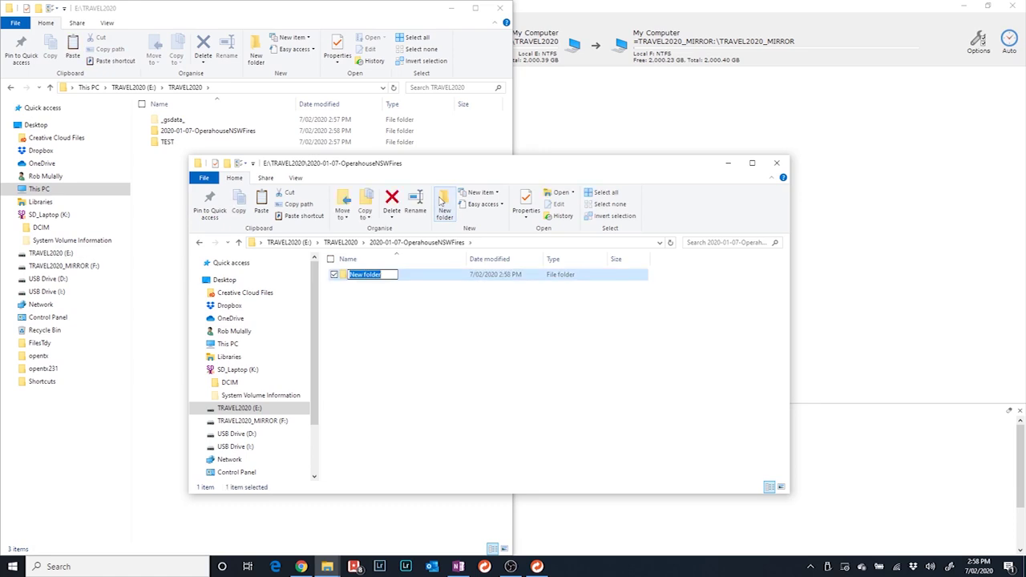
key("BackSpace")
type("_Lightroom")
key("Return")
- Create and open a Rushes subfolder, then add a 20200207OperahouseNSWFires-A7R3-Card1 folder inside it
left_click(443, 203)
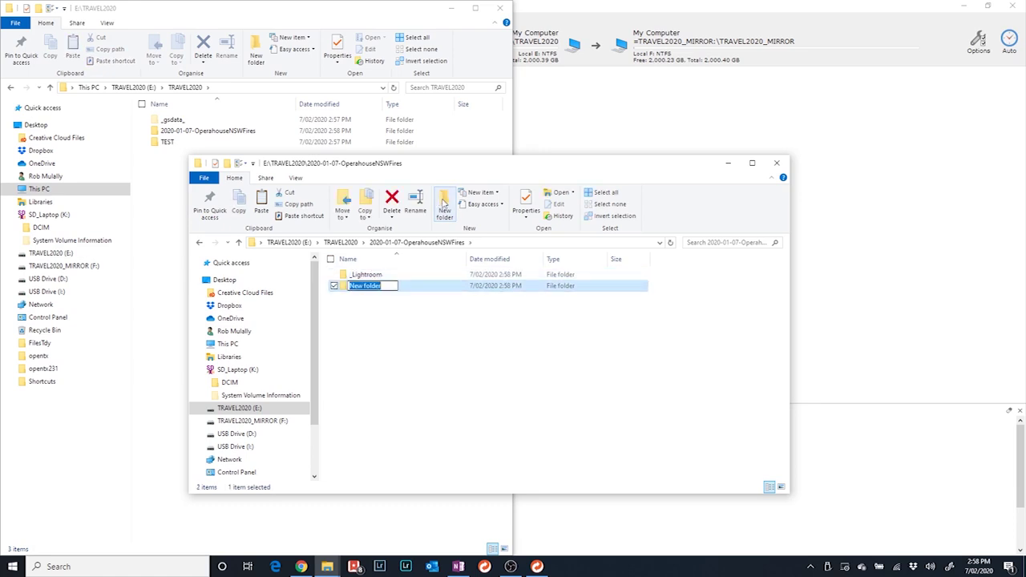
type("Rushes")
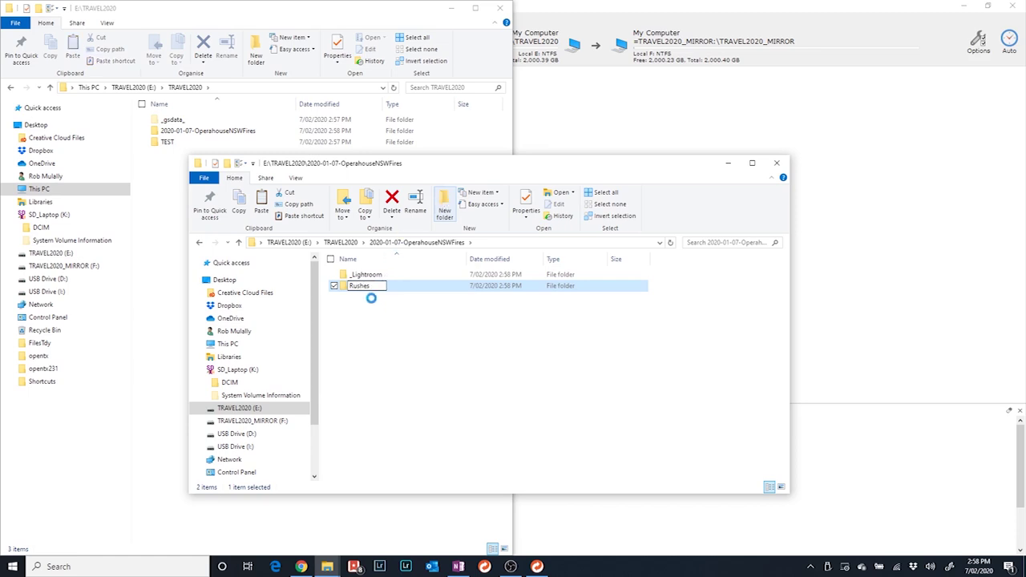
key("Return")
key("Return")
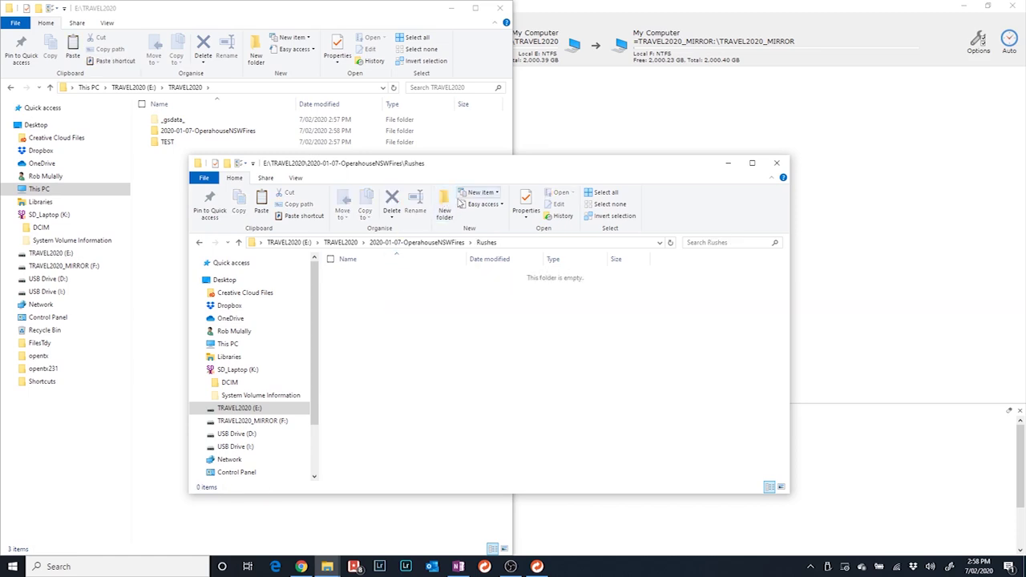
left_click(447, 215)
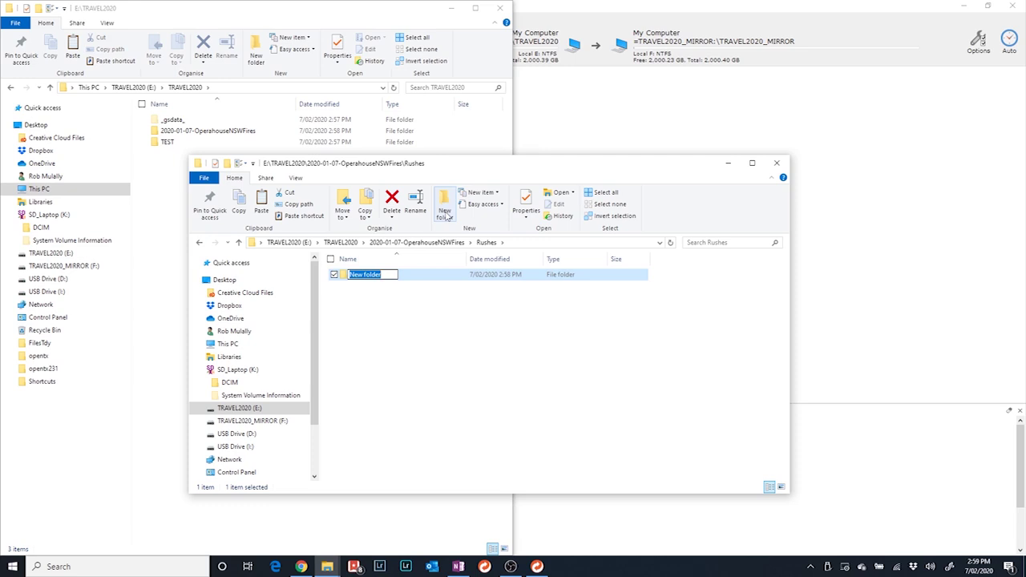
type("20200207")
type("OperahouseNSWFires-A7R3-")
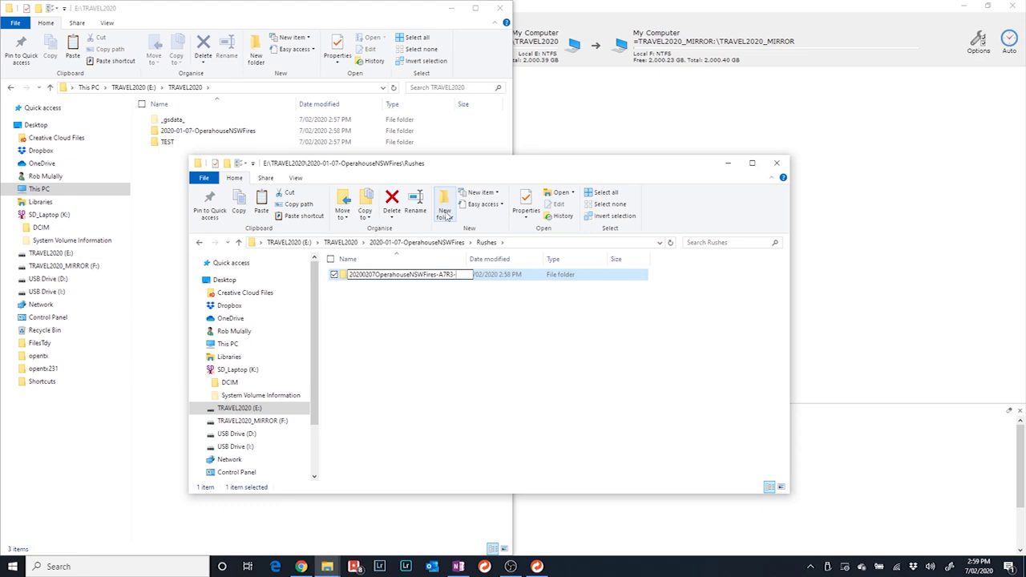
type("Card1")
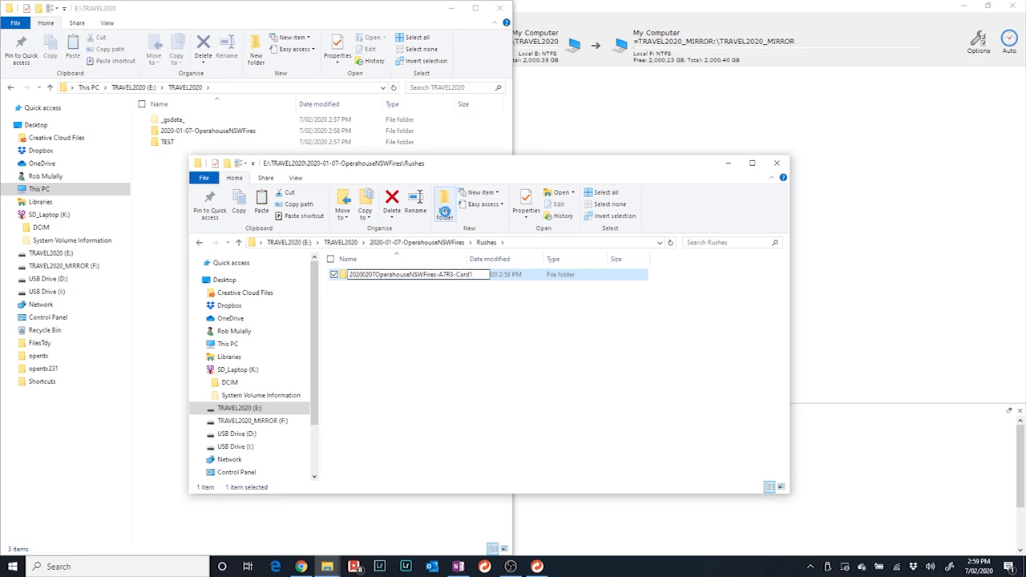
key("Return")
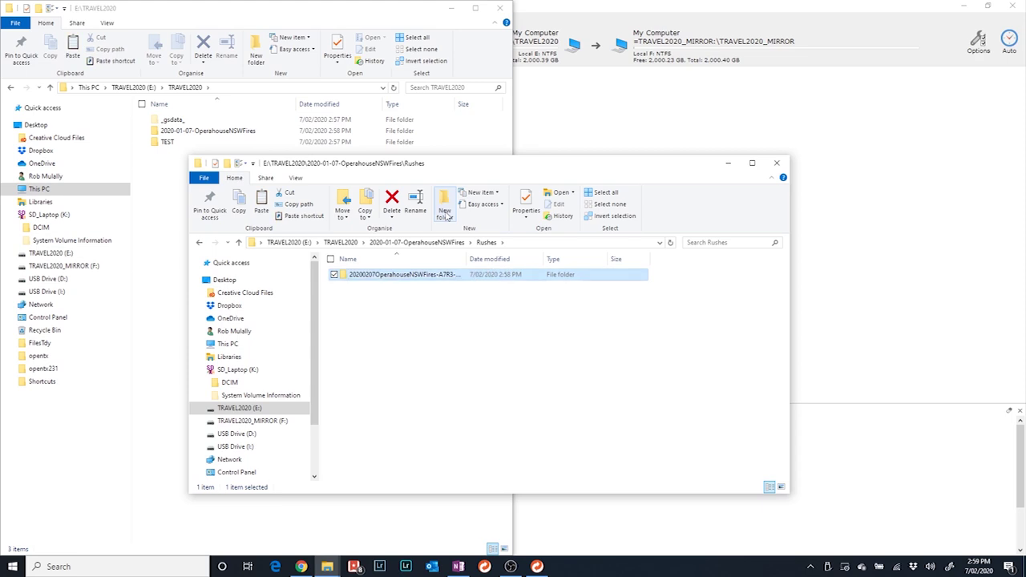
- Paste the card's DCIM folder into 20200207OperahouseNSWFires-A7R3-Card1, then select that folder's name in Rushes
double_click(465, 259)
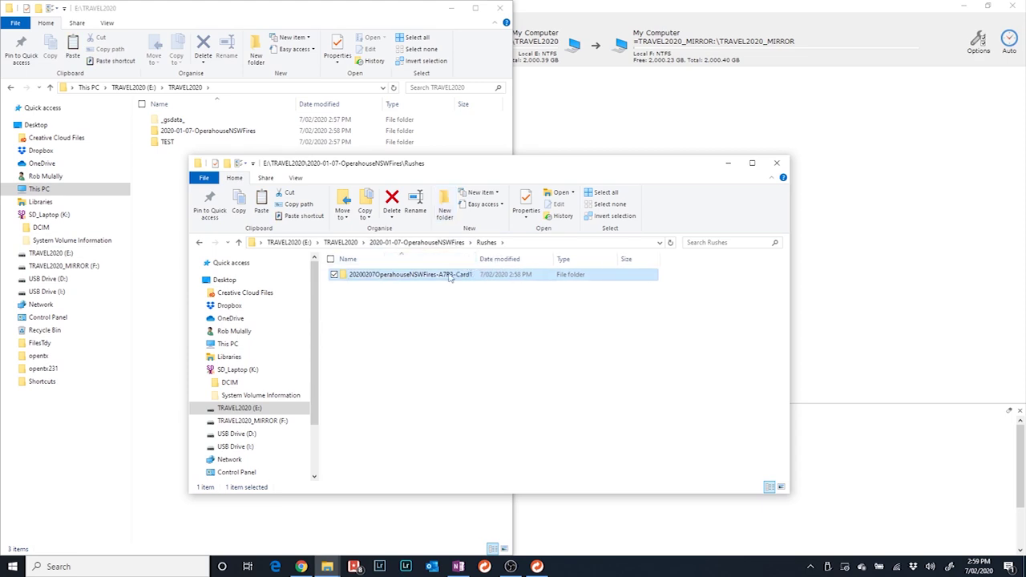
left_click(450, 275)
key("Return")
key("Return")
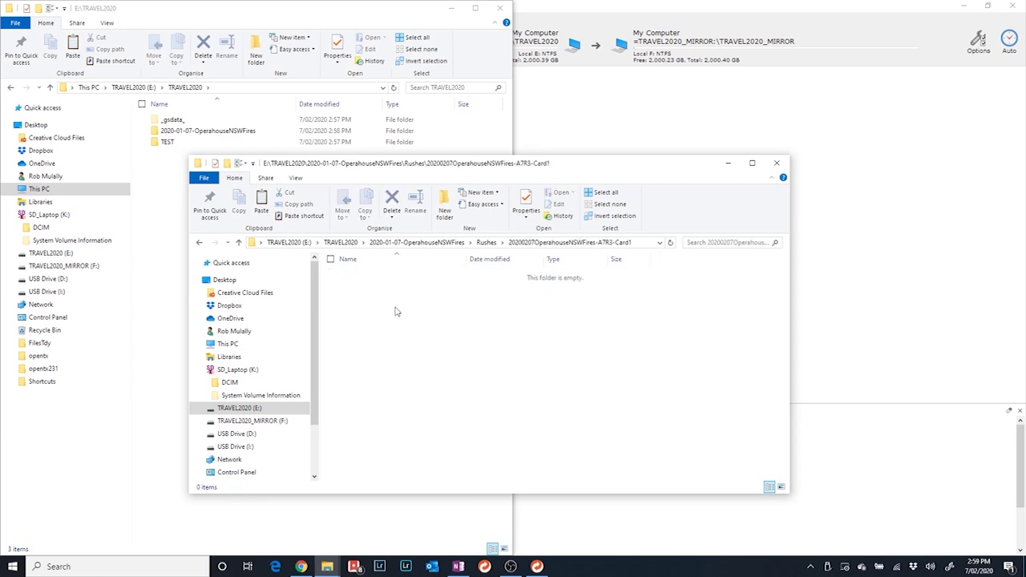
key("ctrl+v")
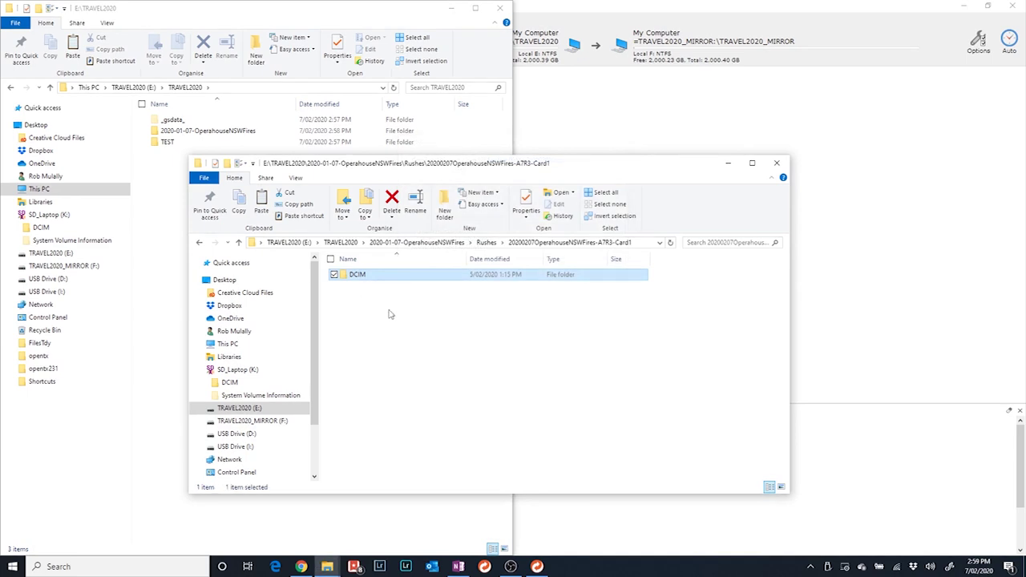
left_click(489, 244)
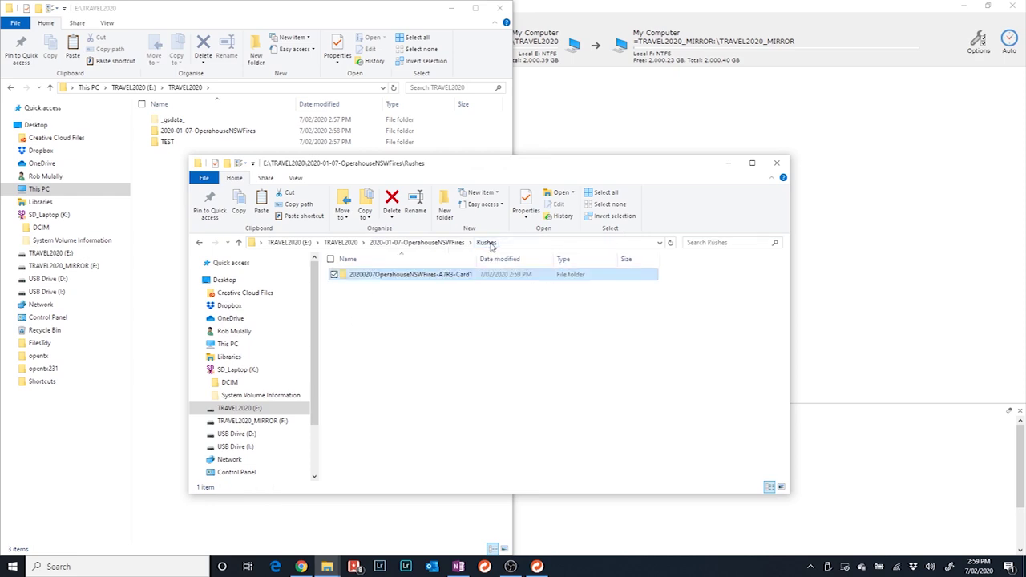
left_click(421, 276)
key("ctrl+c")
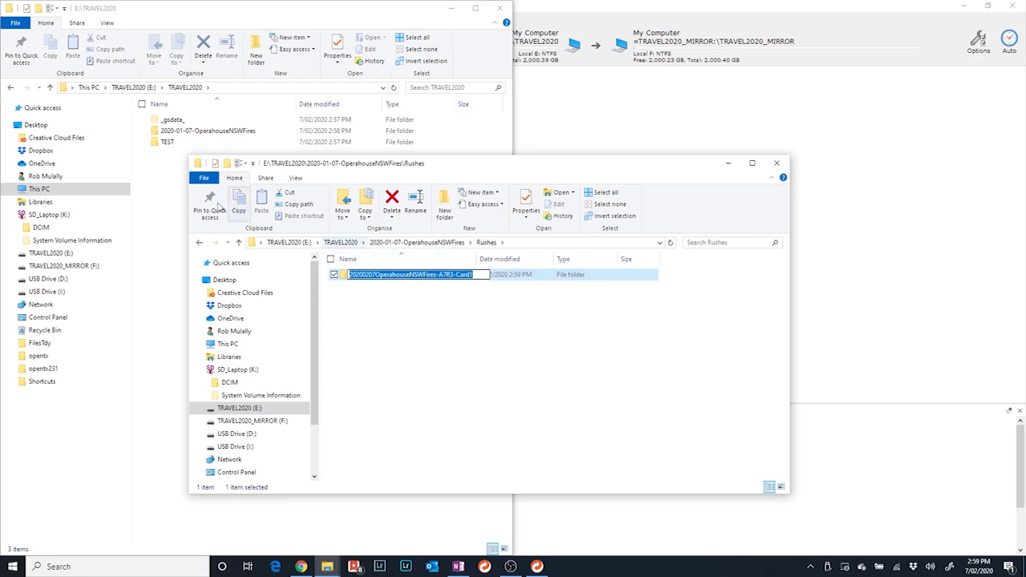
- On SD_Laptop (K:), create a 20200207OperahouseNSWFires-A7R3-Card1 folder and move DCIM and System Volume Information into it
left_click(176, 178)
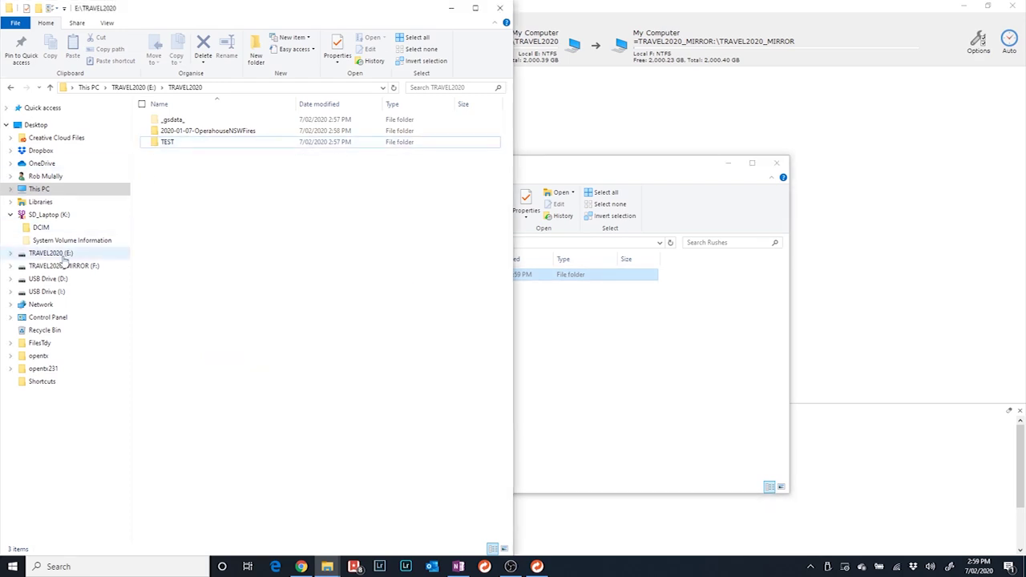
left_click(49, 215)
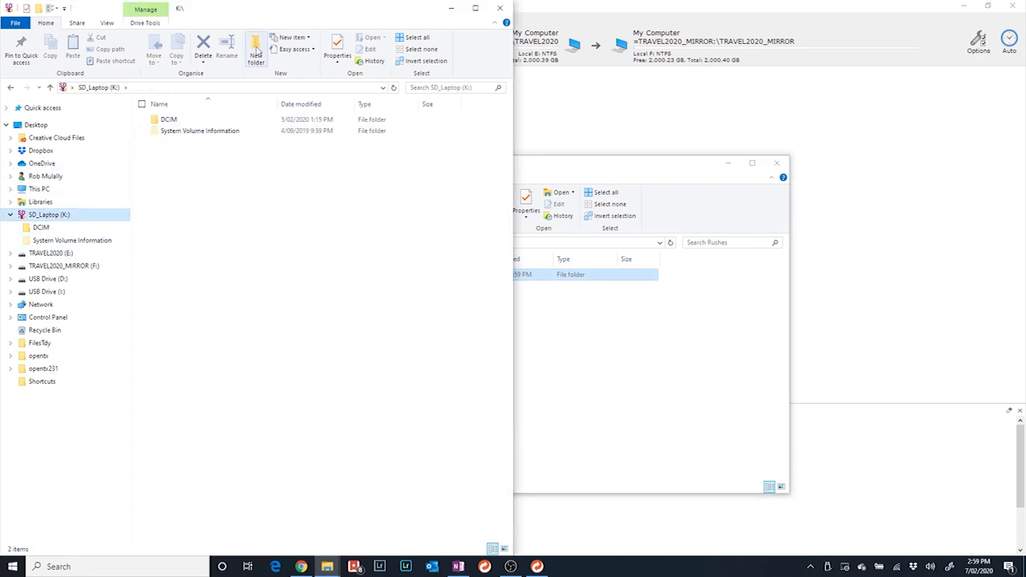
left_click(256, 50)
key("ctrl+v")
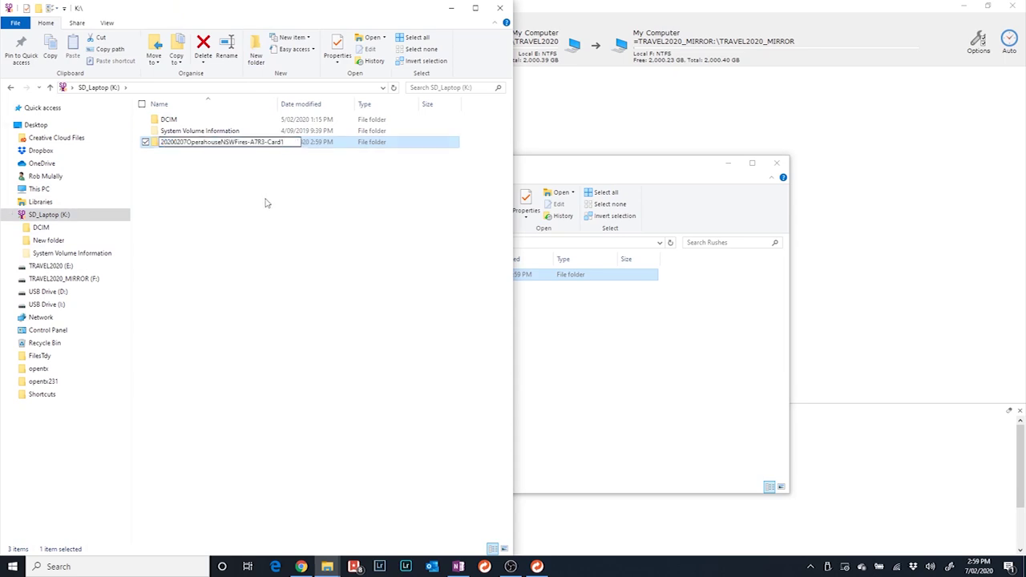
left_click(187, 133)
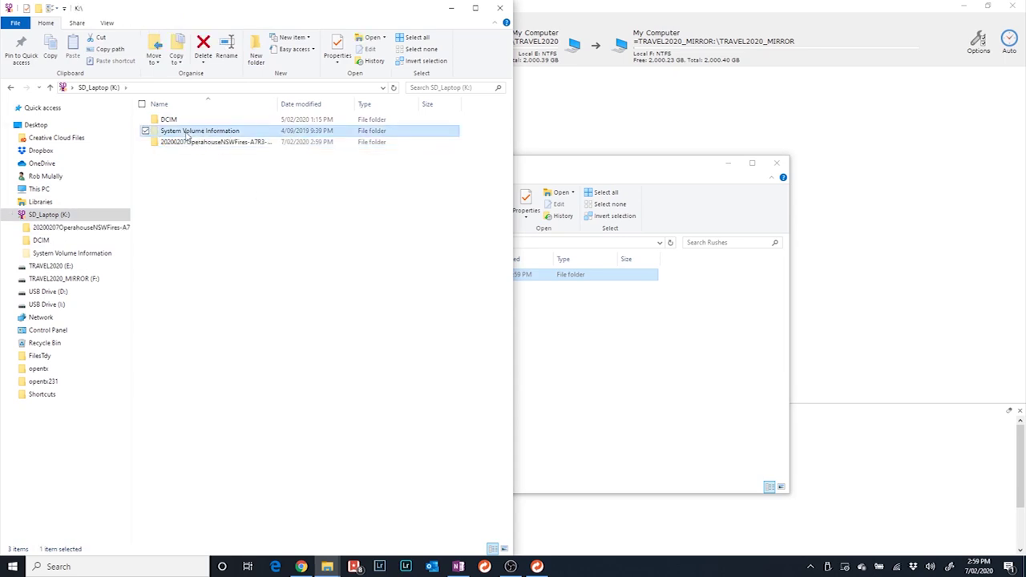
left_click(170, 120, "ctrl")
left_click_drag(173, 121, 173, 144)
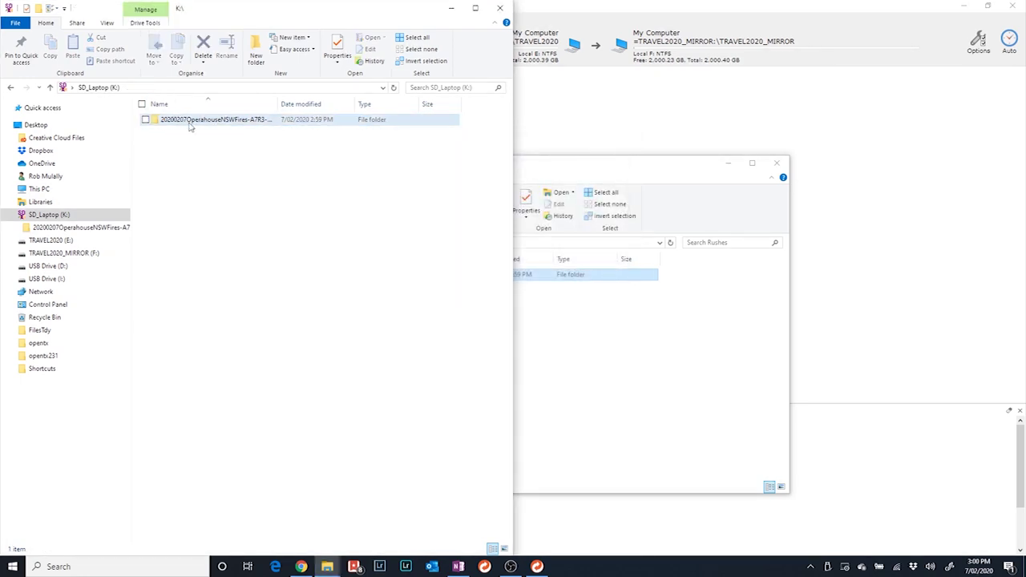
double_click(278, 105)
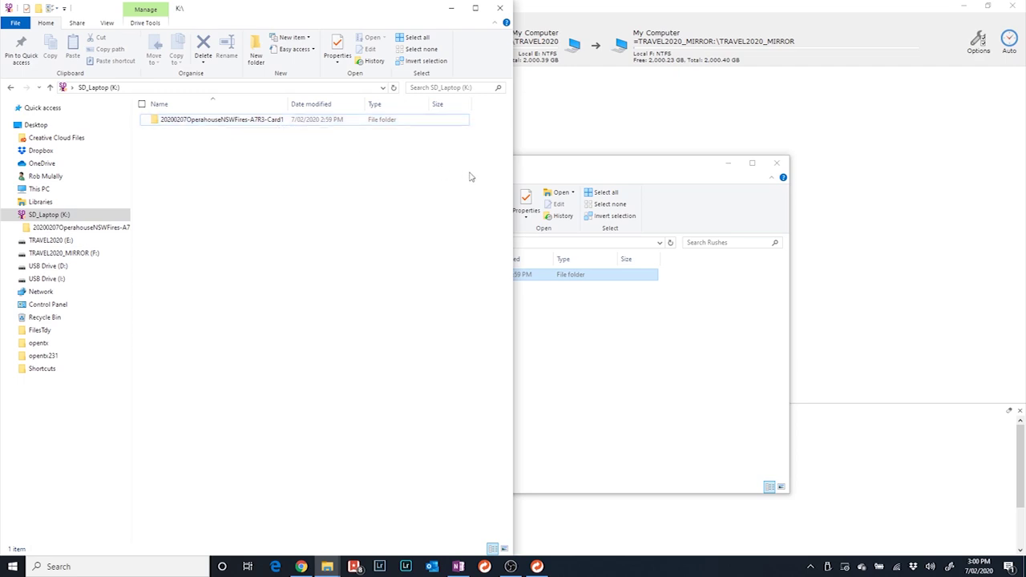
- Analyze TRAVEL2020, review the new Operahouse folders, sync 140 items to TRAVEL2020_MIRROR, and re-analyze
left_click(581, 6)
left_click(188, 42)
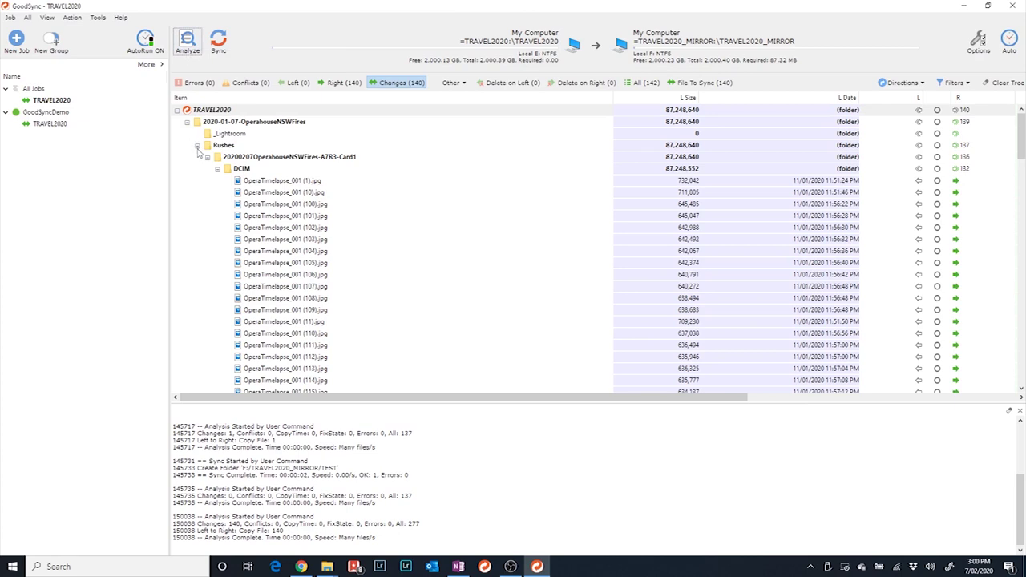
left_click(196, 149)
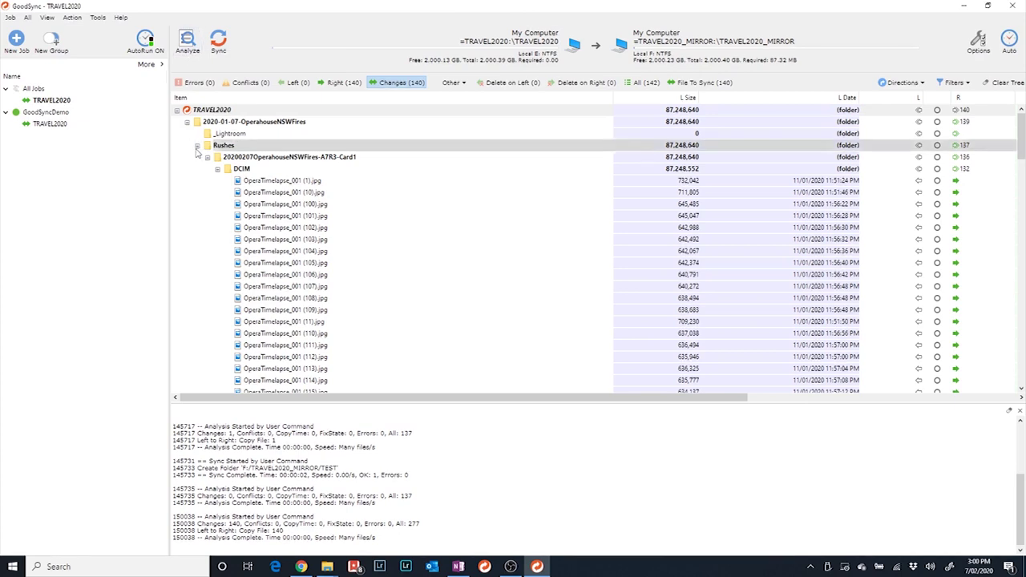
left_click(197, 146)
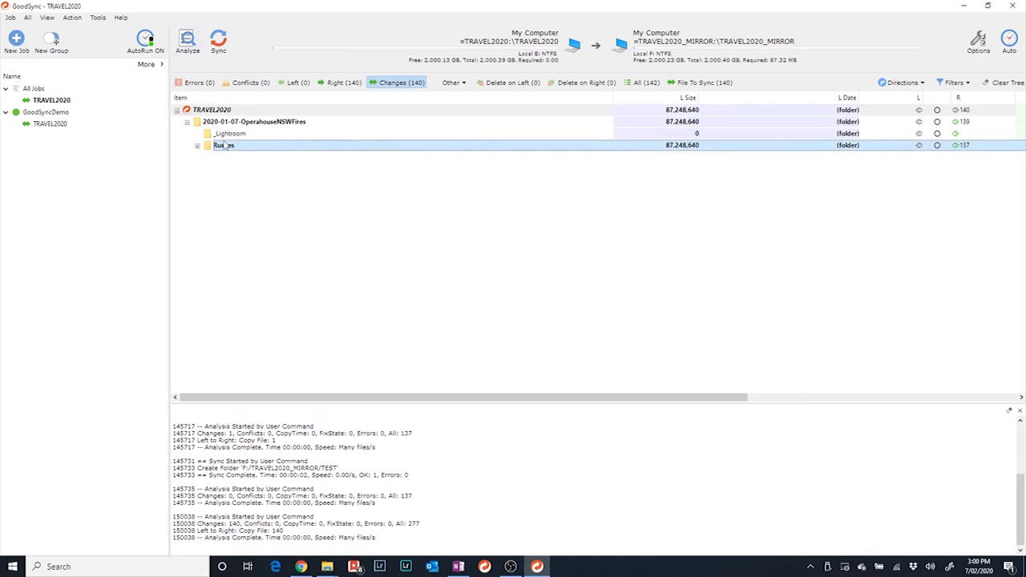
left_click(197, 146)
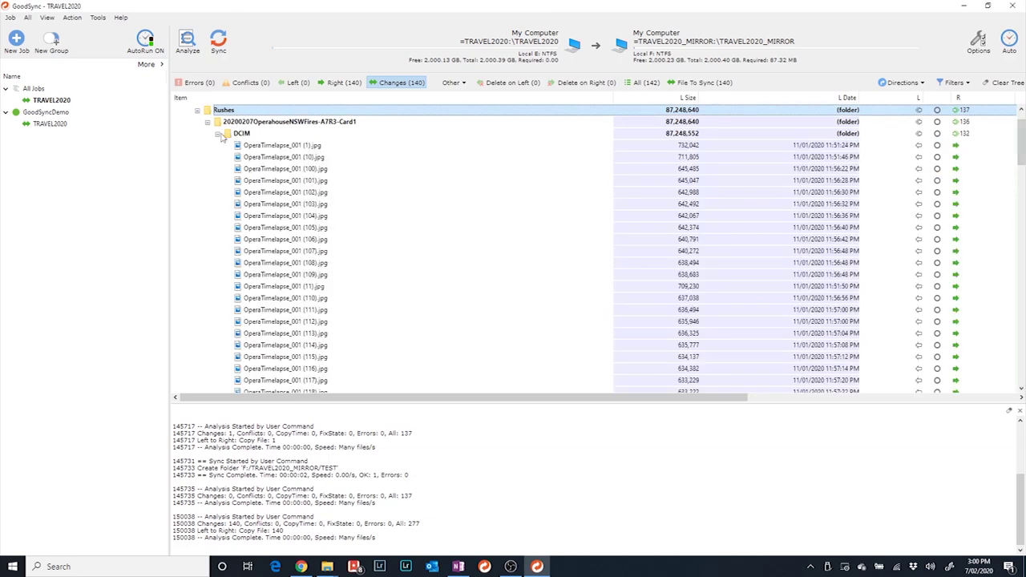
left_click(208, 127)
left_click(207, 123)
left_click(208, 157)
left_click(217, 122)
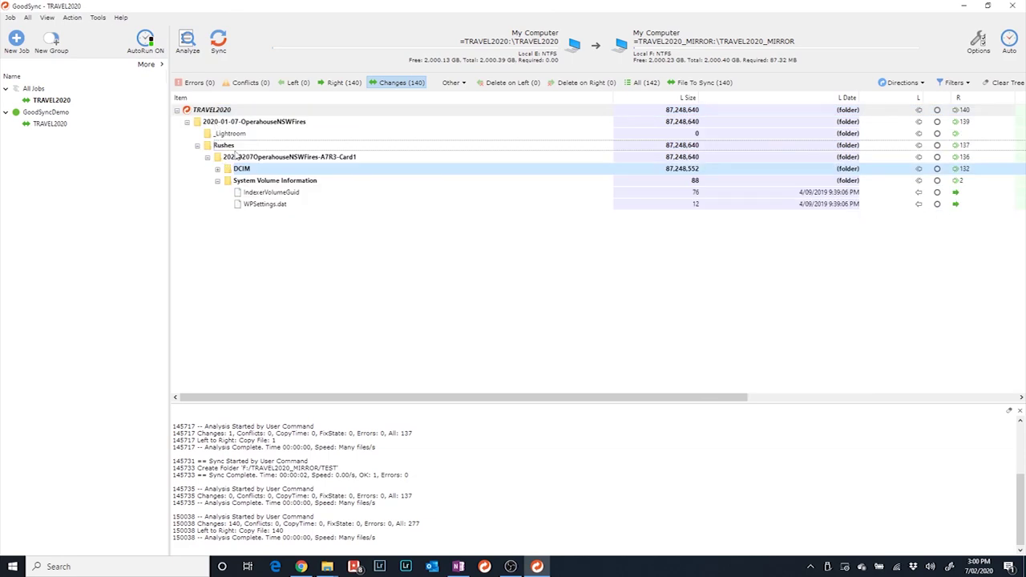
double_click(242, 177)
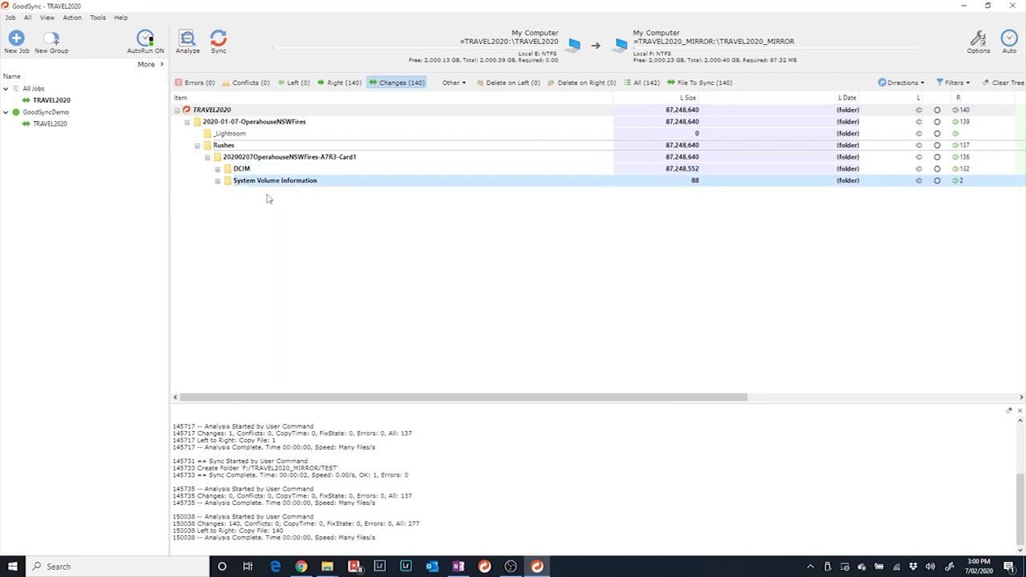
left_click(219, 45)
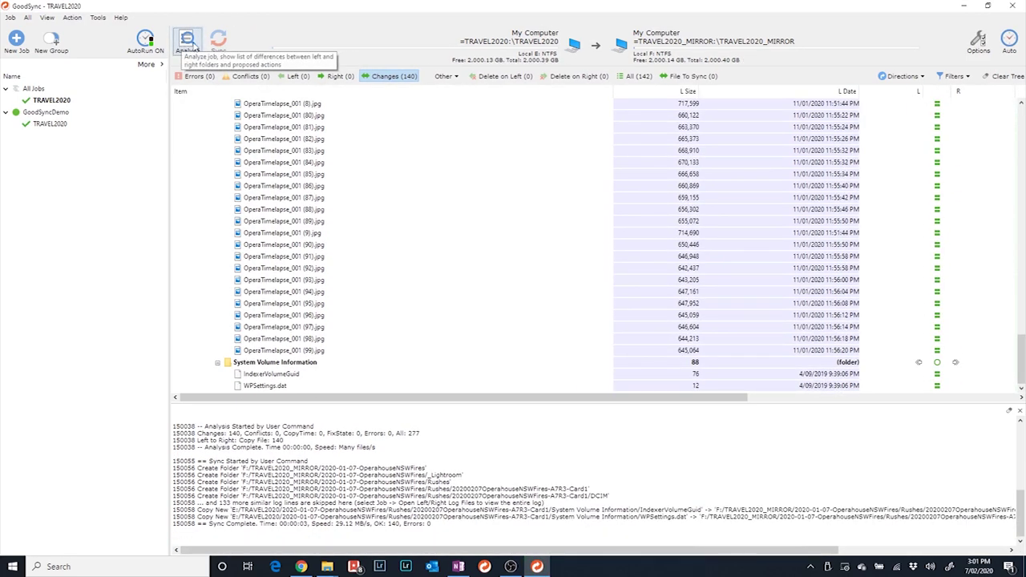
left_click(192, 47)
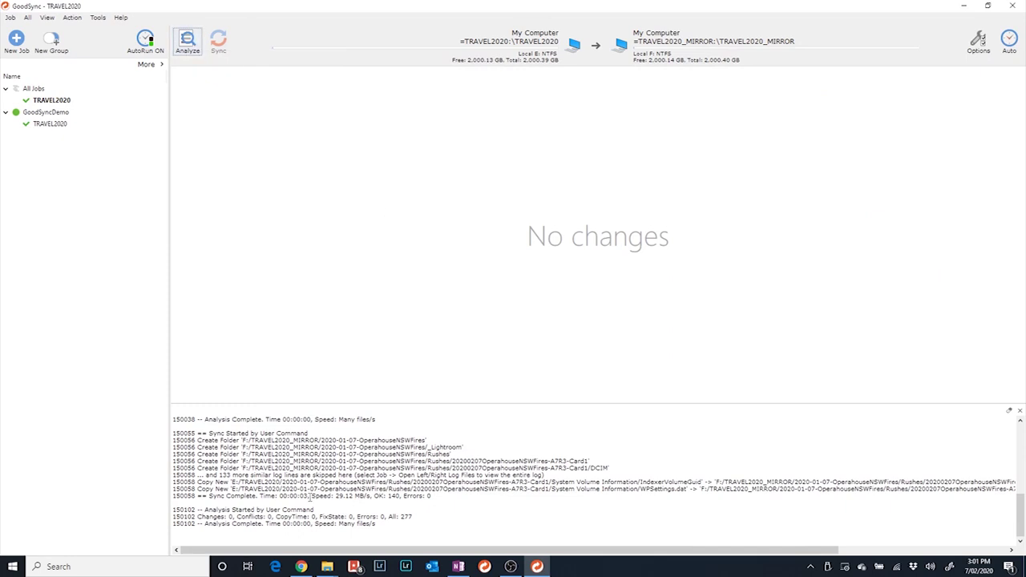
- Show the E: project folder and the F: TRAVEL2020_MIRROR folder in side-by-side Explorer windows
left_click(288, 525)
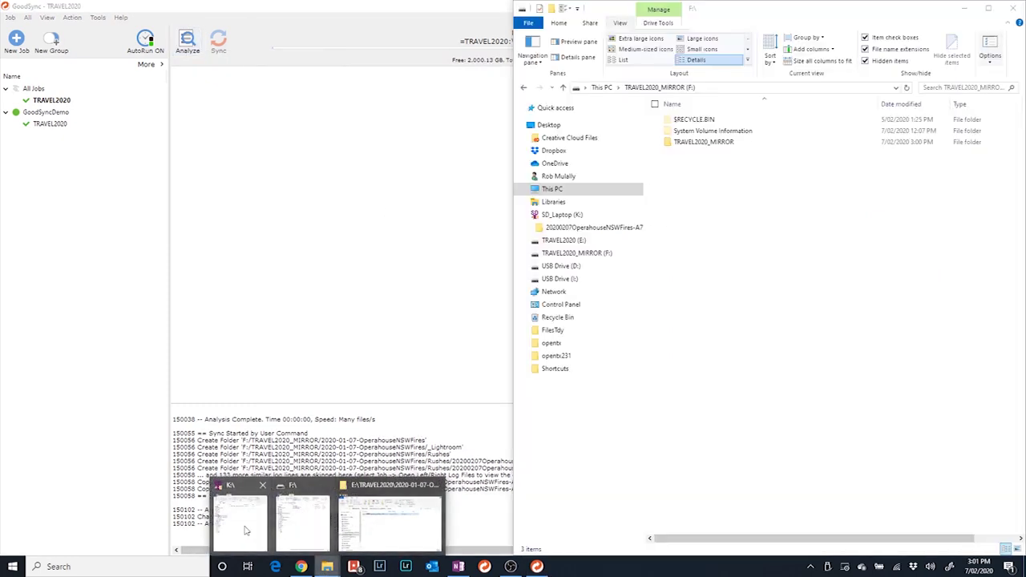
left_click(245, 530)
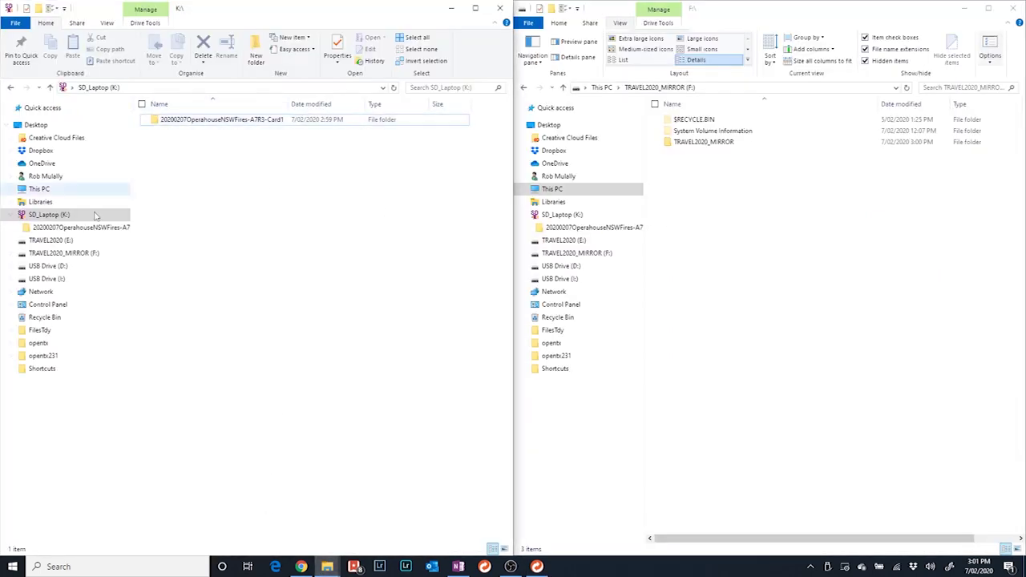
left_click(51, 239)
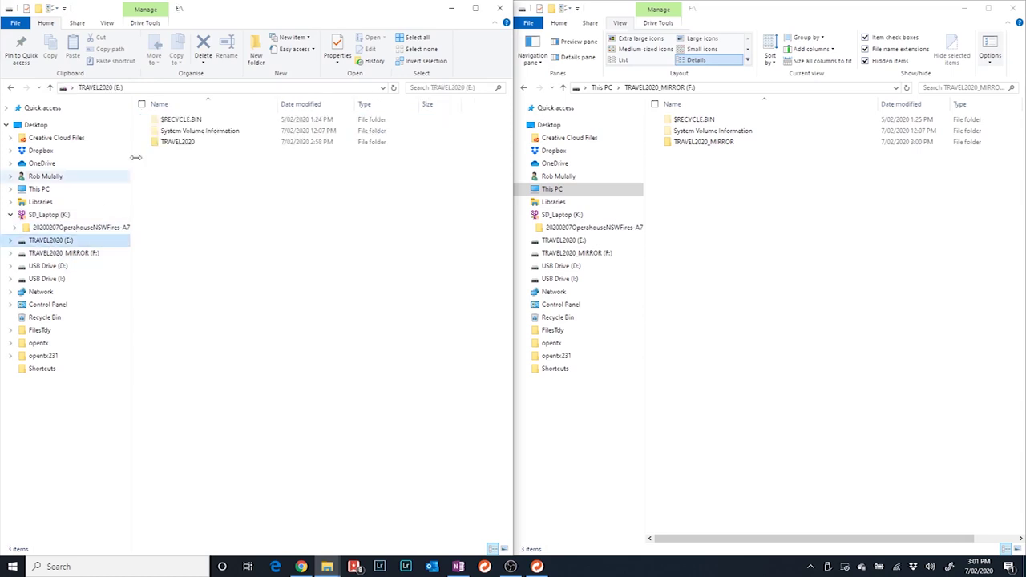
double_click(175, 142)
left_click(192, 131)
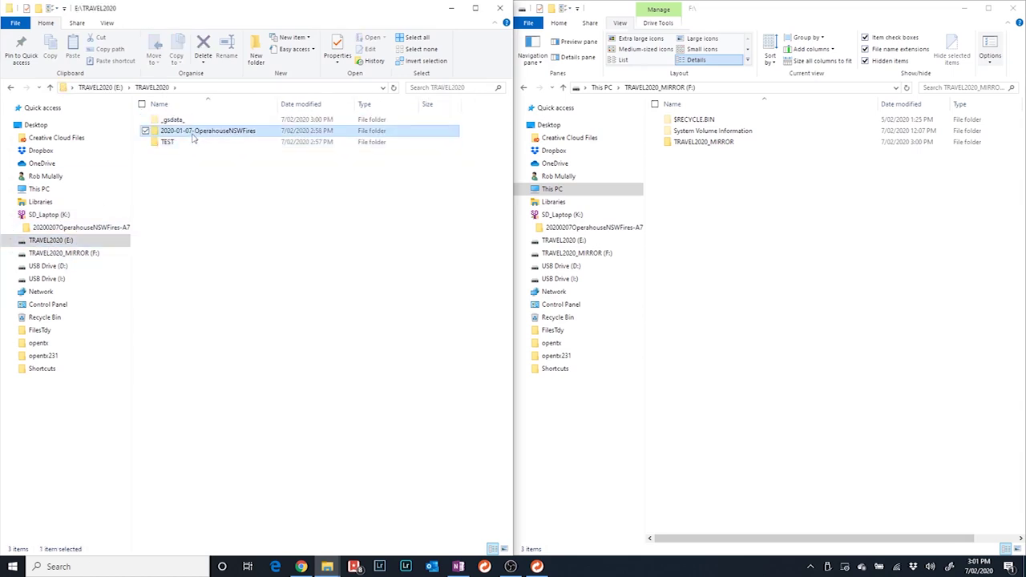
double_click(694, 142)
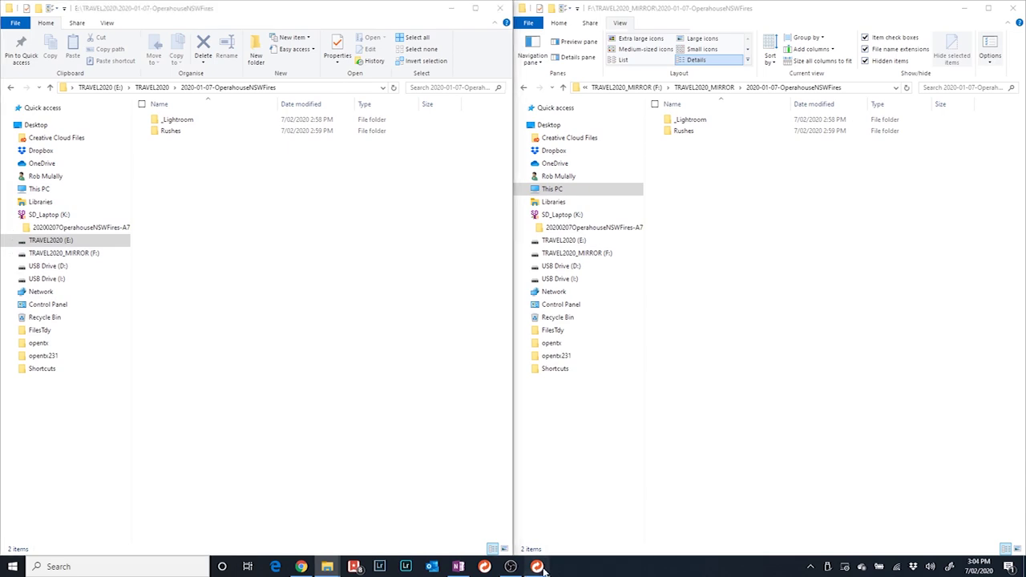
left_click(539, 568)
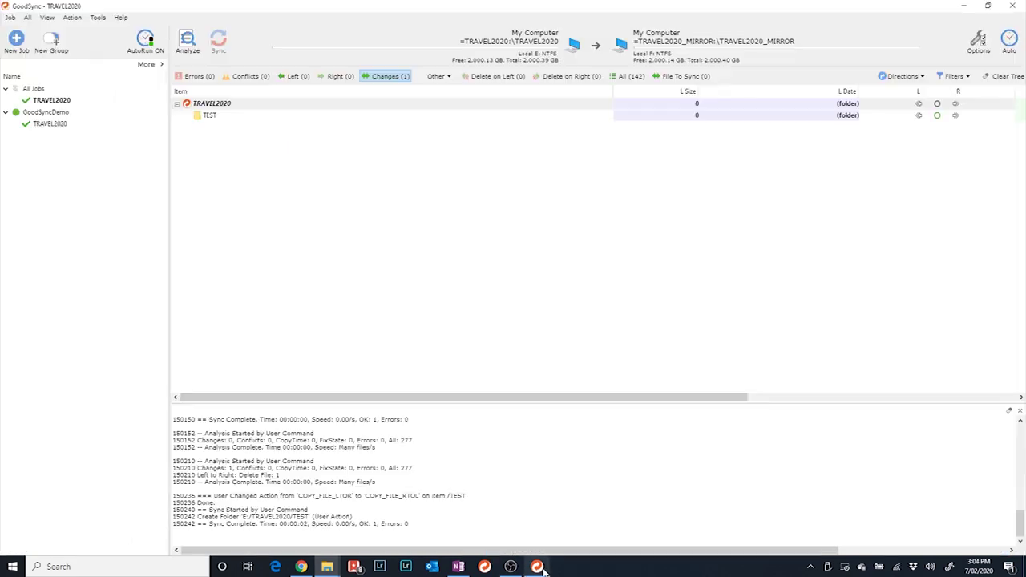
- Check the TEST folder's sync actions, re-analyze the job, and switch to the SD_Laptop (K:) window
right_click(214, 122)
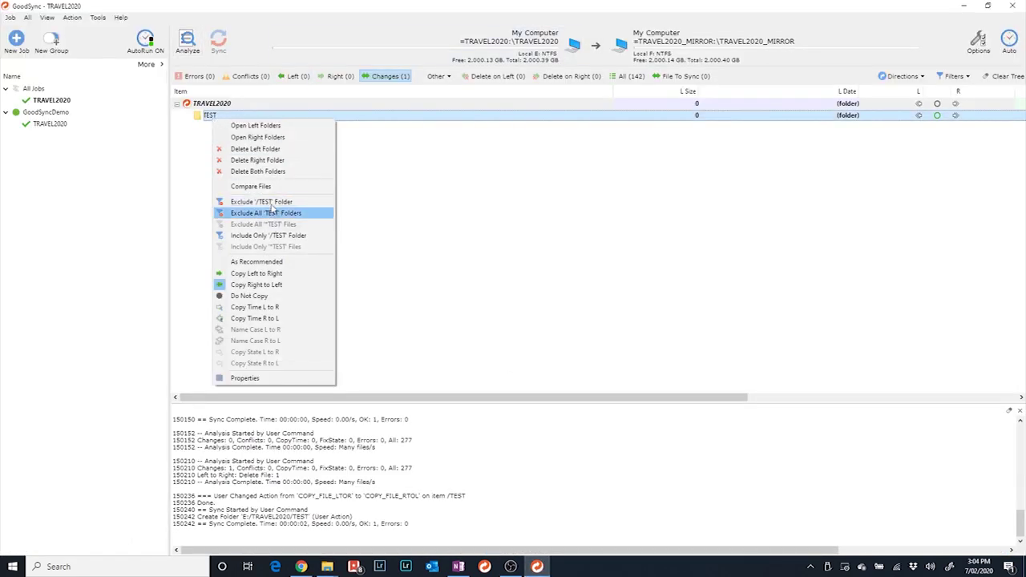
left_click(389, 172)
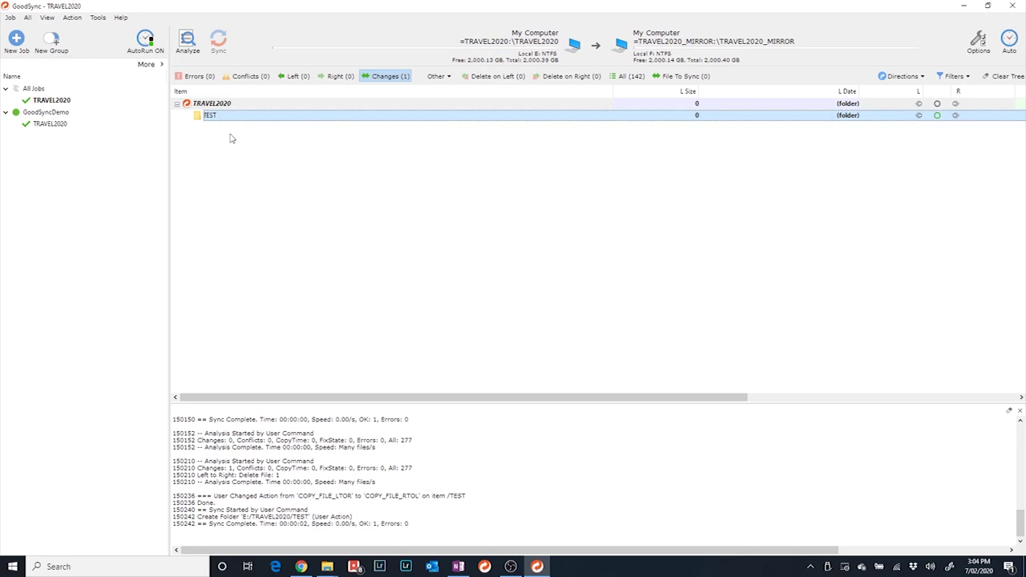
left_click(190, 44)
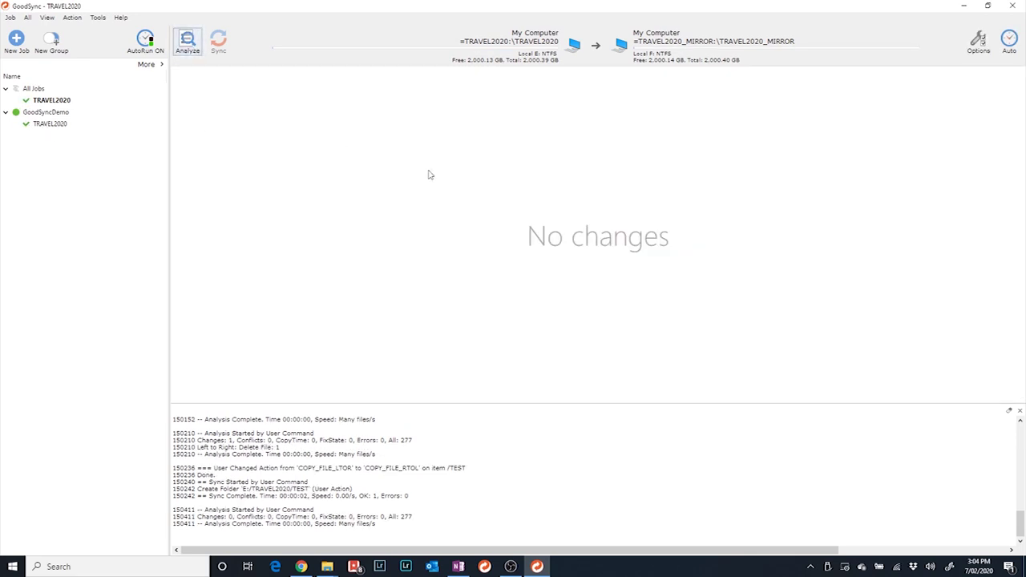
mouse_move(327, 566)
key("alt+Tab")
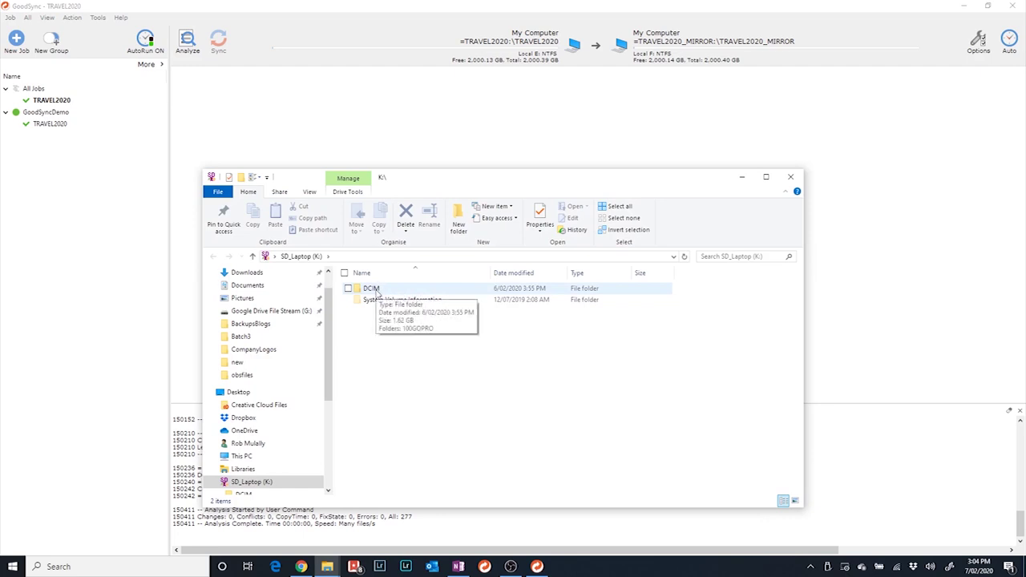
- Select all the contents at the SD_Laptop (K:) card root
double_click(374, 289)
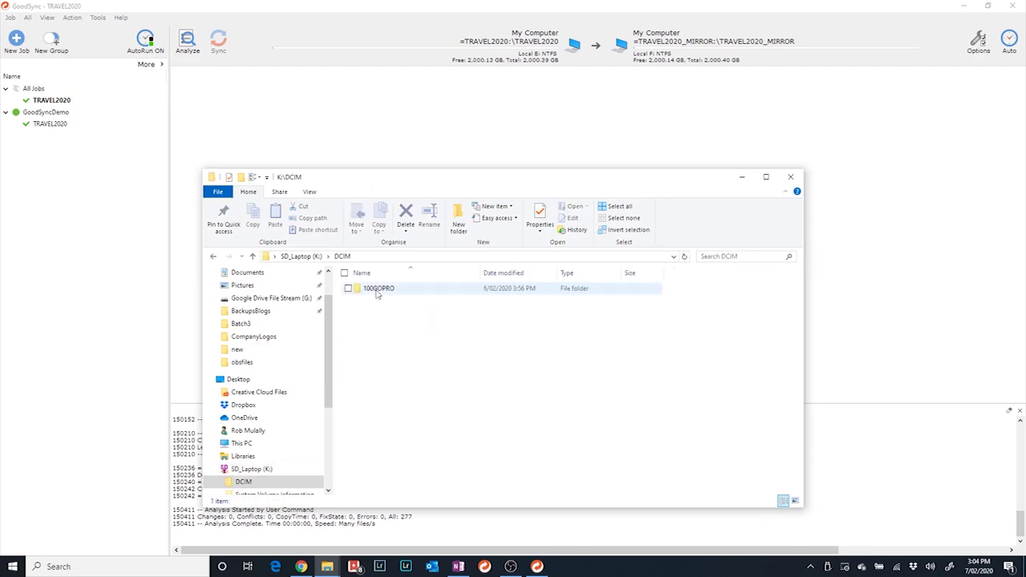
left_click(303, 256)
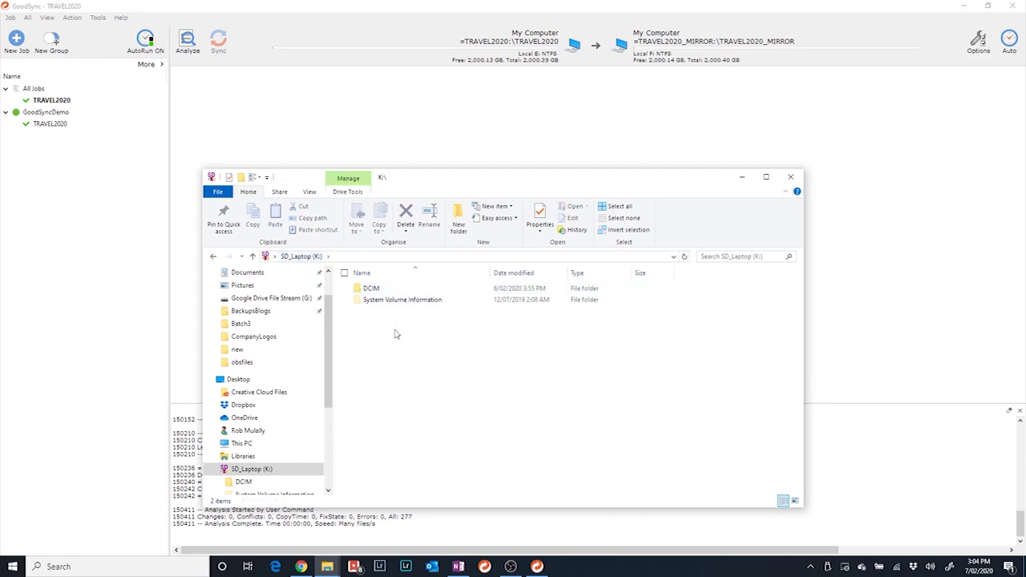
key("ctrl+a")
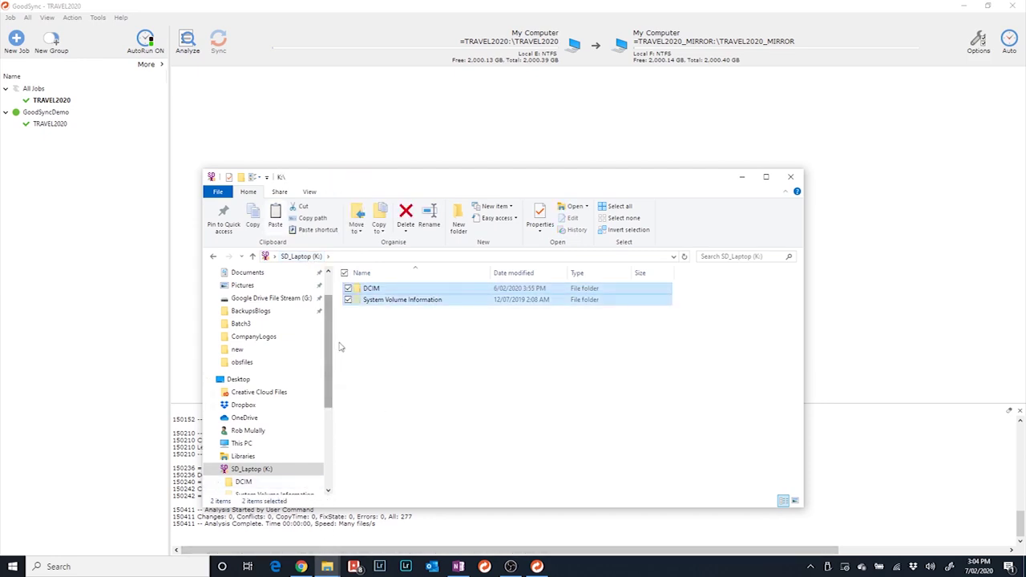
scroll(281, 405, "down", 2)
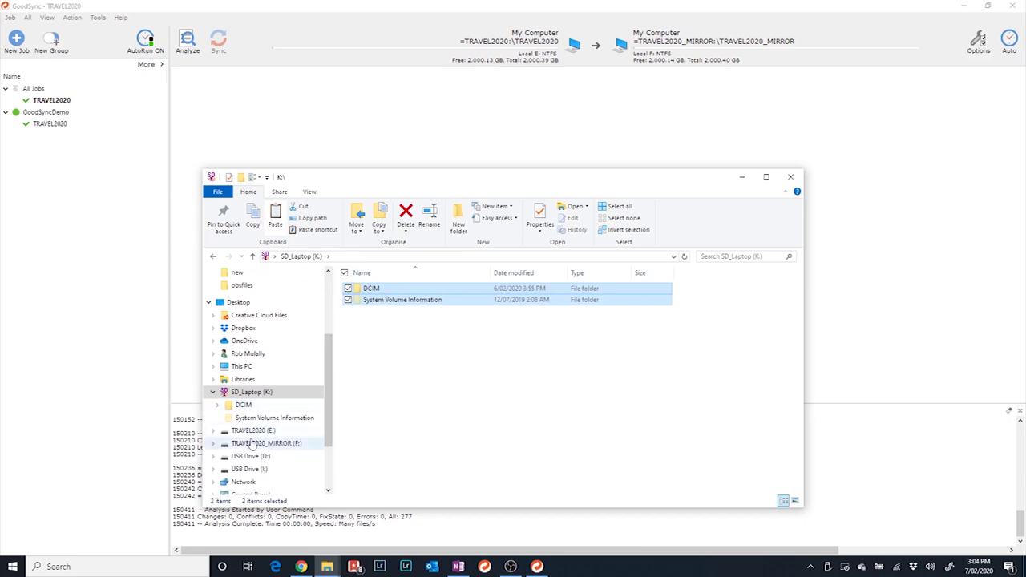
- In the E: project's Rushes folder, create 20200207OperahouseNSWFires-GoPro-Card1 and paste the card contents into it
left_click(255, 430)
left_click(758, 180)
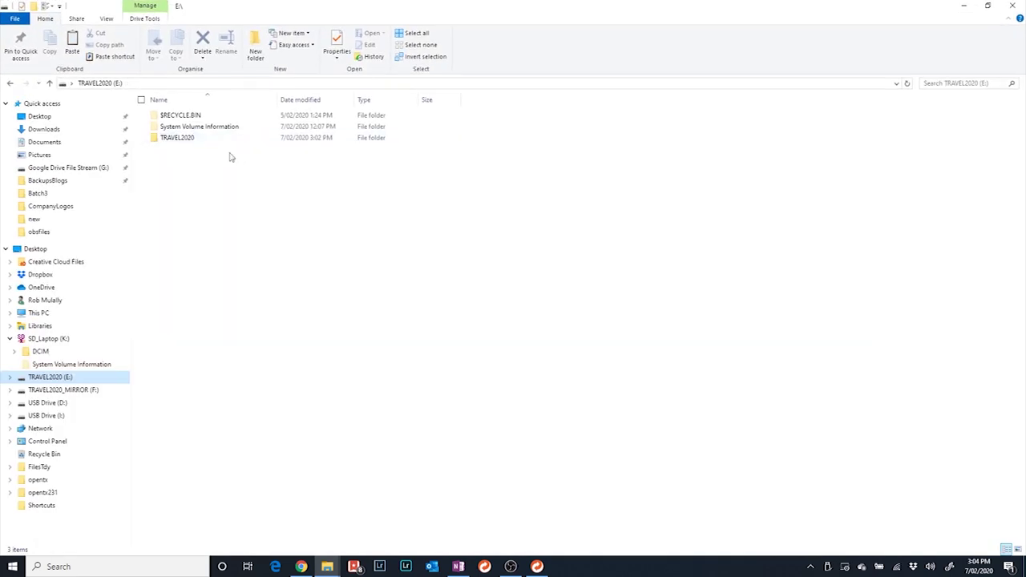
double_click(176, 140)
left_click(193, 128)
double_click(193, 130)
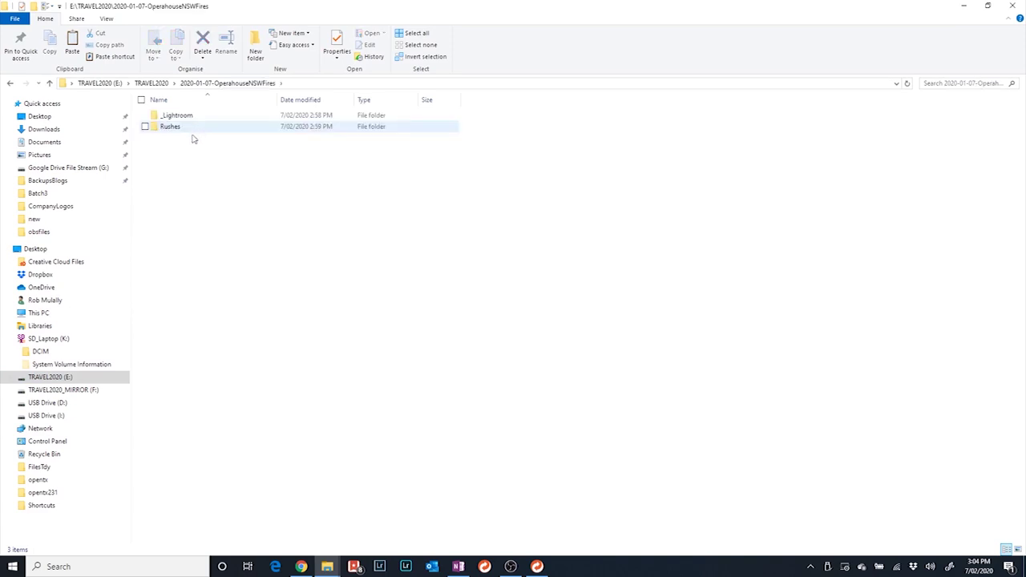
double_click(181, 130)
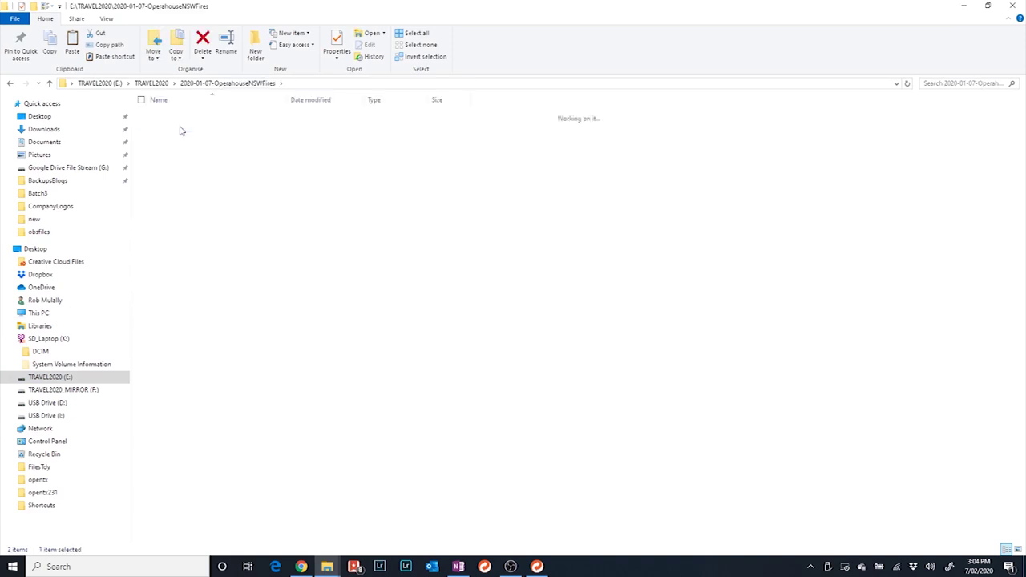
left_click(255, 49)
type("20200207OperahouseNSW")
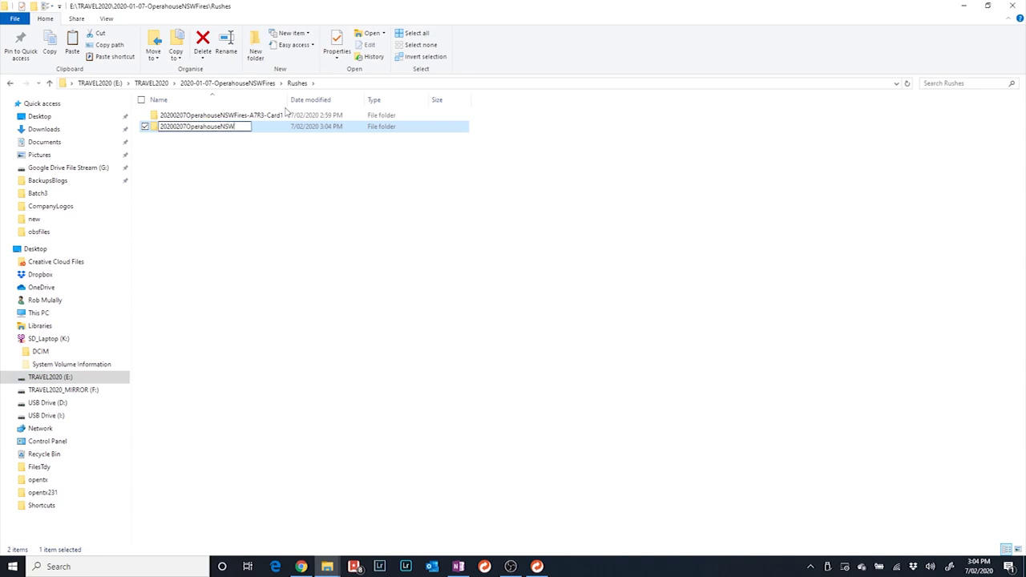
type("Fires-GoPro-Card1")
key("Return")
key("Return")
key("ctrl+v")
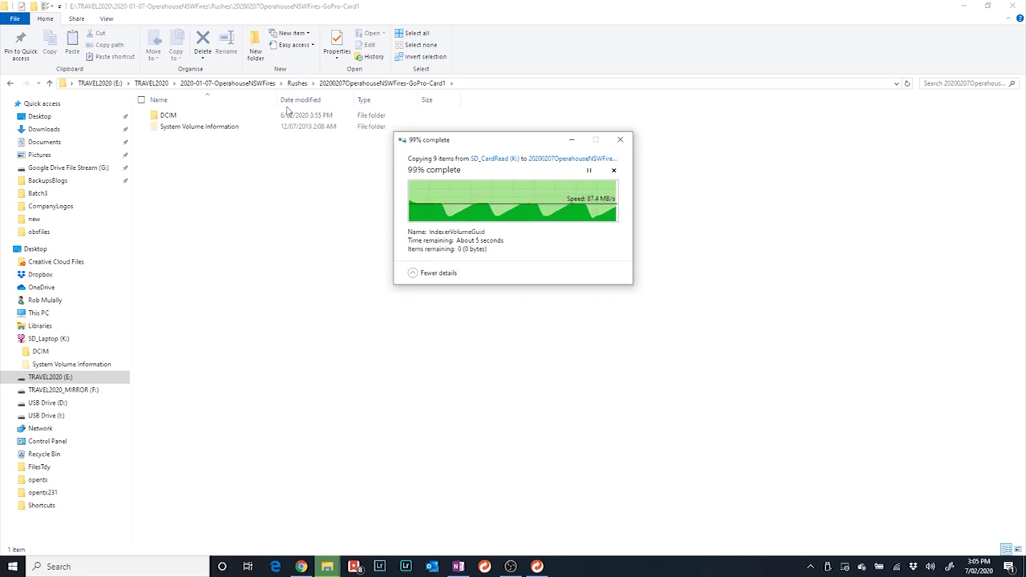
key("ctrl+a")
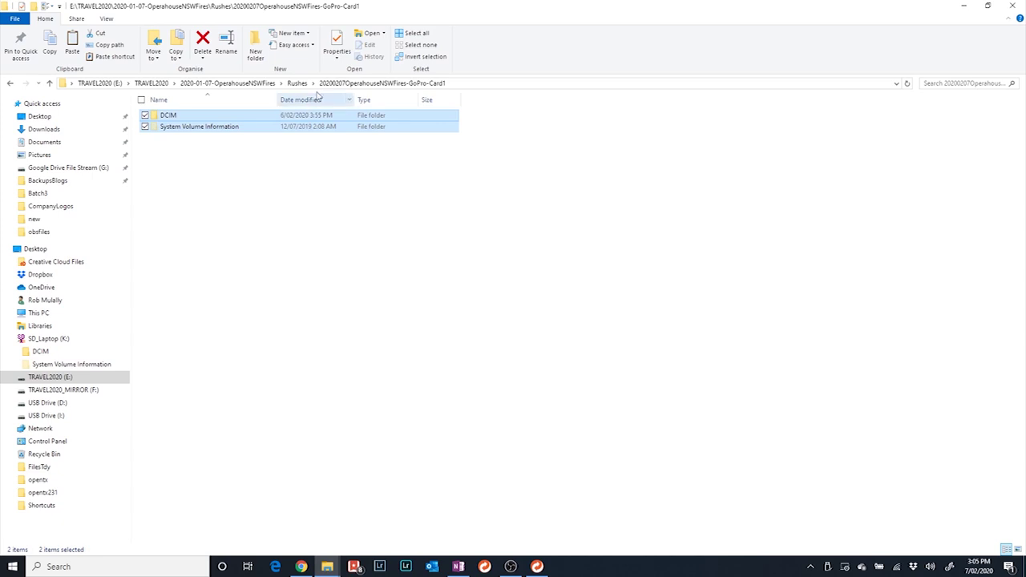
- Copy the GoPro-Card1 folder name and create a folder with that name on SD_Laptop (K:)
left_click(297, 84)
left_click(215, 129)
key("ctrl+c")
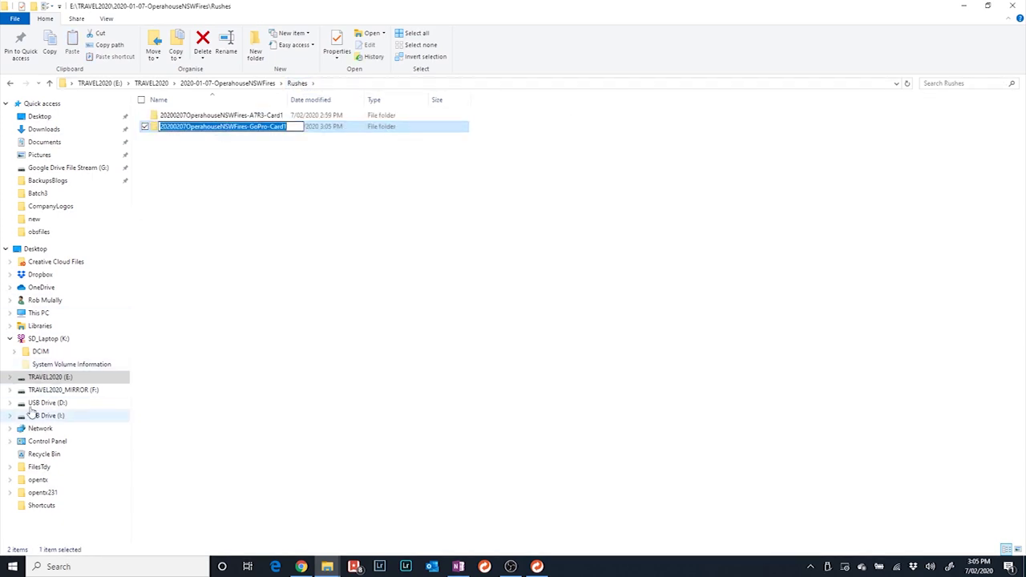
left_click(40, 339)
left_click(255, 51)
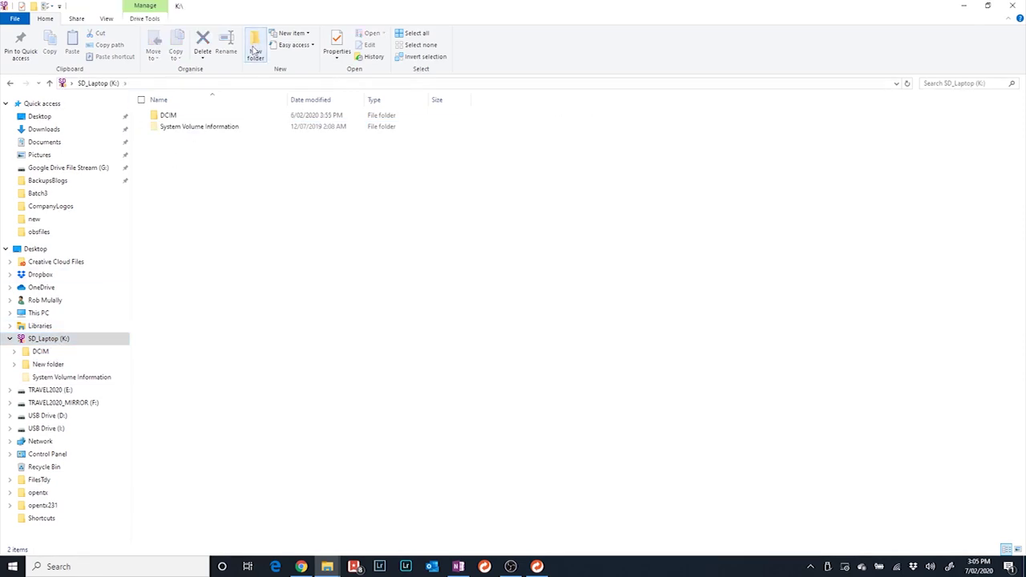
key("ctrl+v")
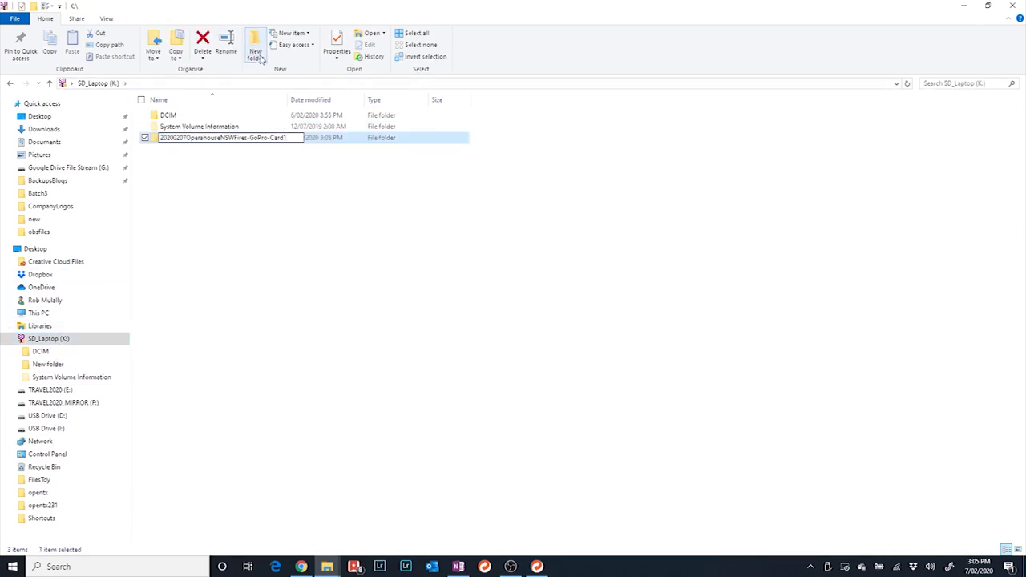
key("Return")
- Move the card's DCIM folder into 20200207OperahouseNSWFires-GoPro-Card1 and return to the card root
key("Up")
key("shift+Up")
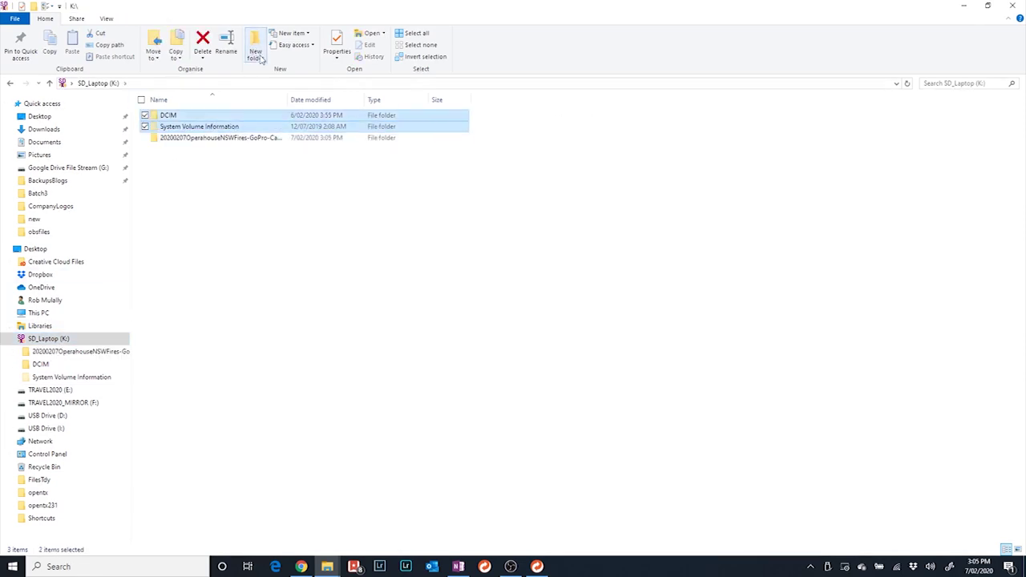
double_click(224, 142)
key("ctrl+v")
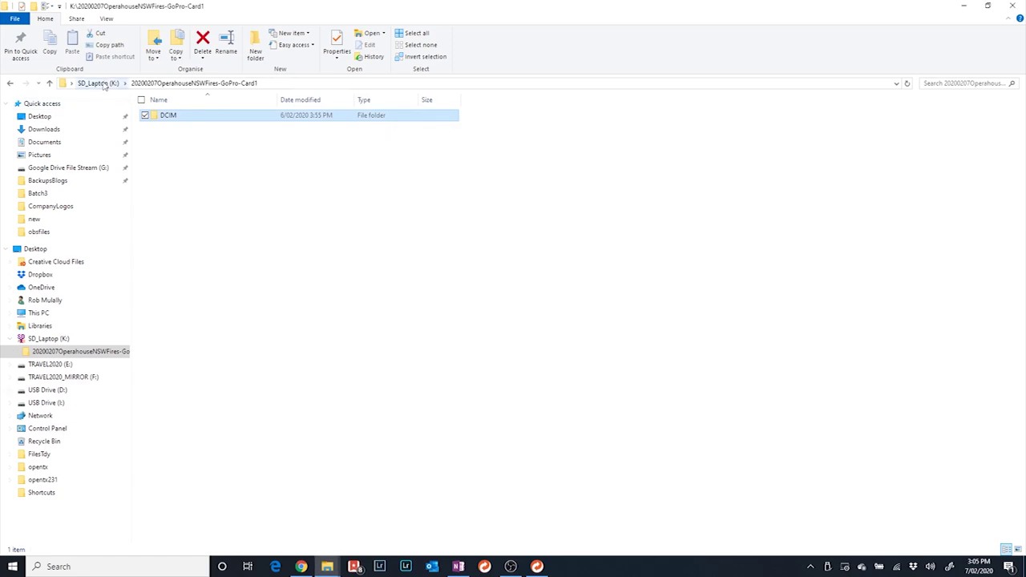
left_click(98, 84)
left_click(201, 158)
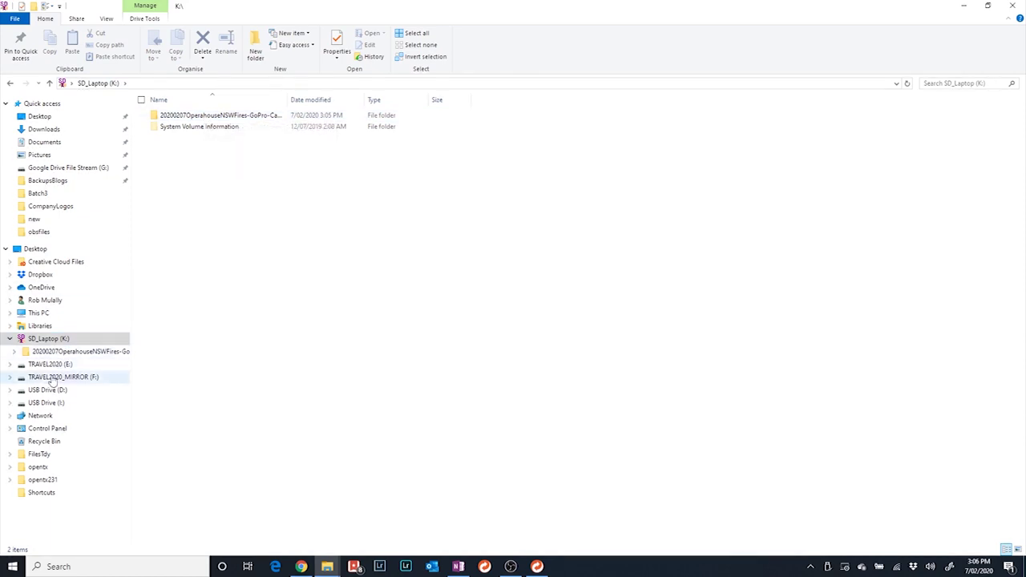
mouse_move(535, 571)
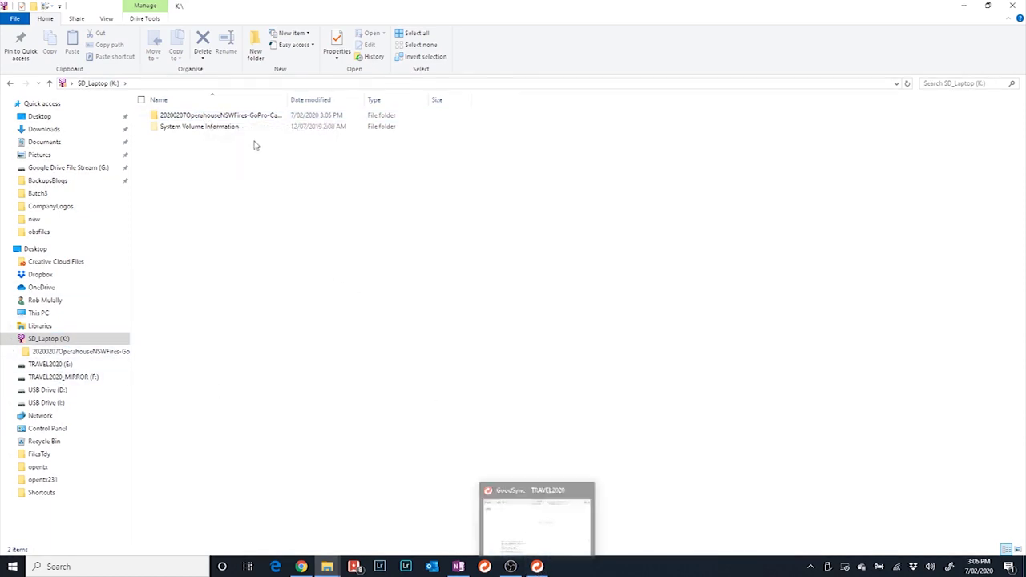
- Move the GoPro-Card1 folder into F:\TRAVEL2020_MIRROR\2020-01-07-OperahouseNSWFires\Rushes, then return to GoodSync and Explorer
left_click(232, 118)
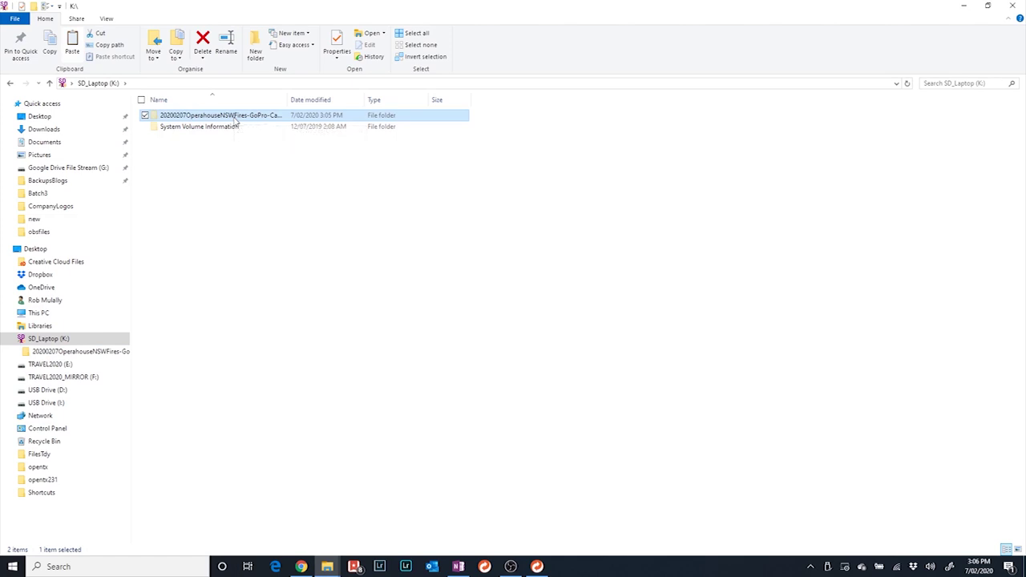
left_click(75, 381)
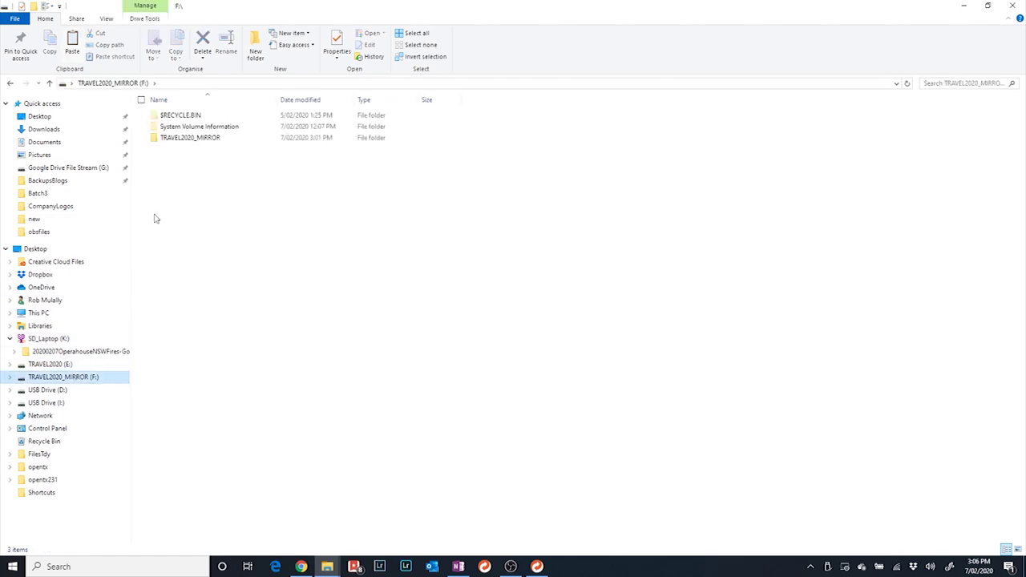
double_click(194, 140)
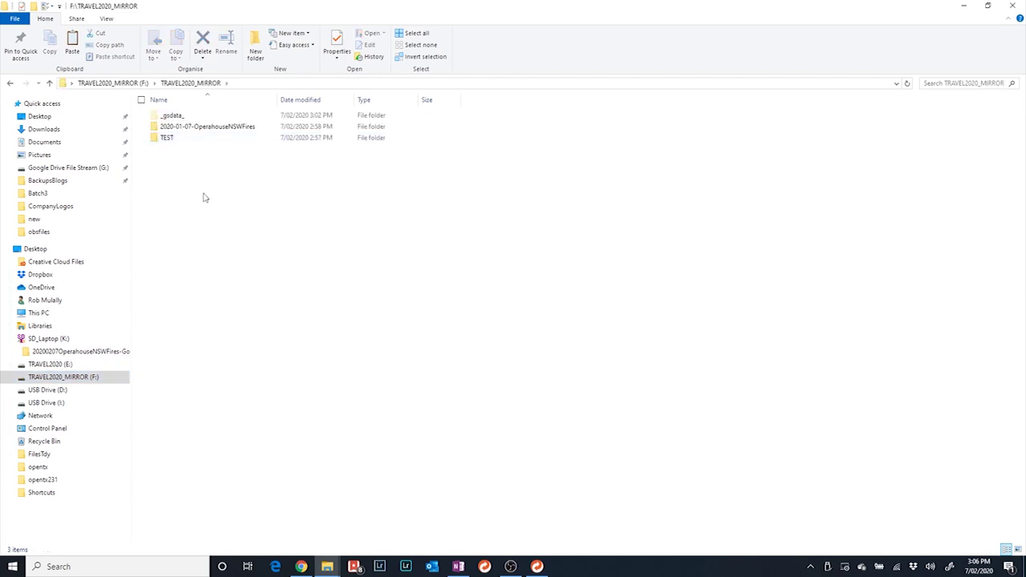
double_click(208, 128)
left_click(194, 130)
double_click(194, 132)
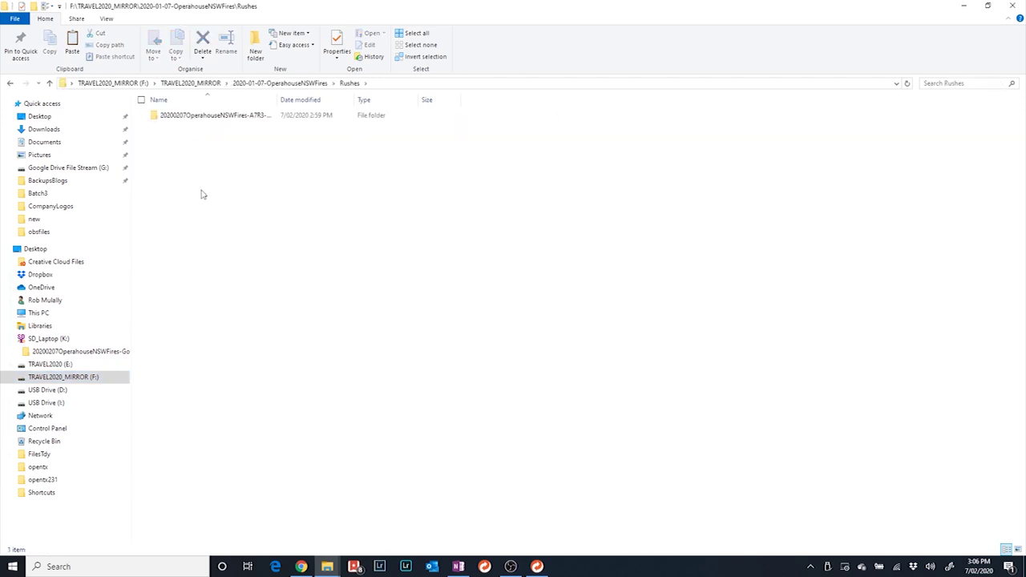
key("ctrl+v")
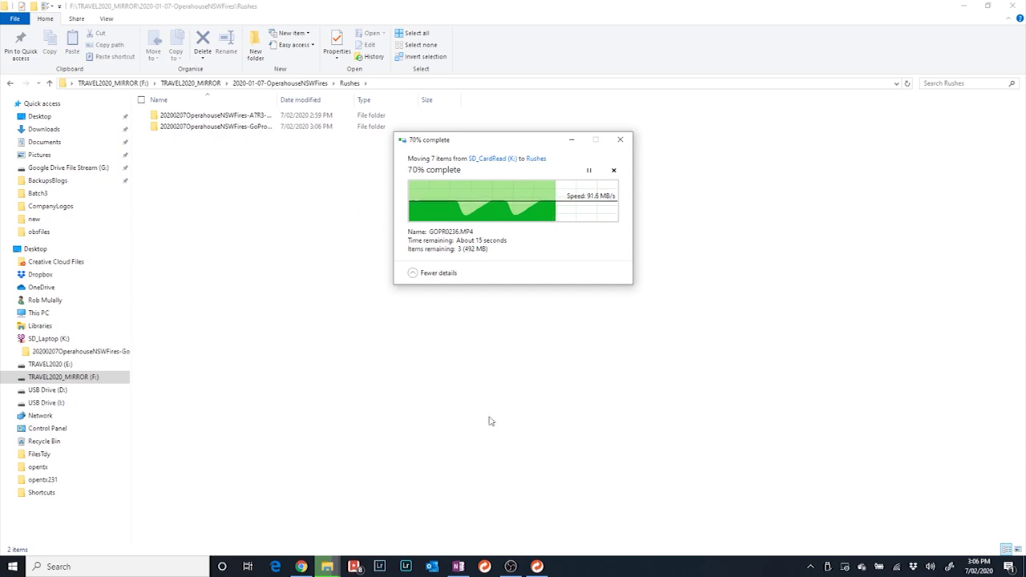
left_click(537, 567)
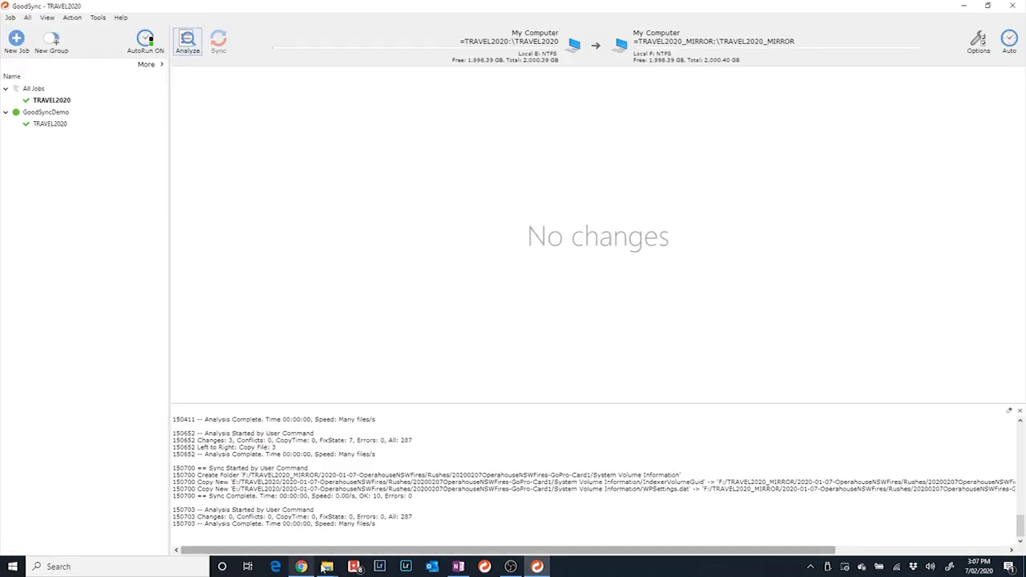
left_click(327, 567)
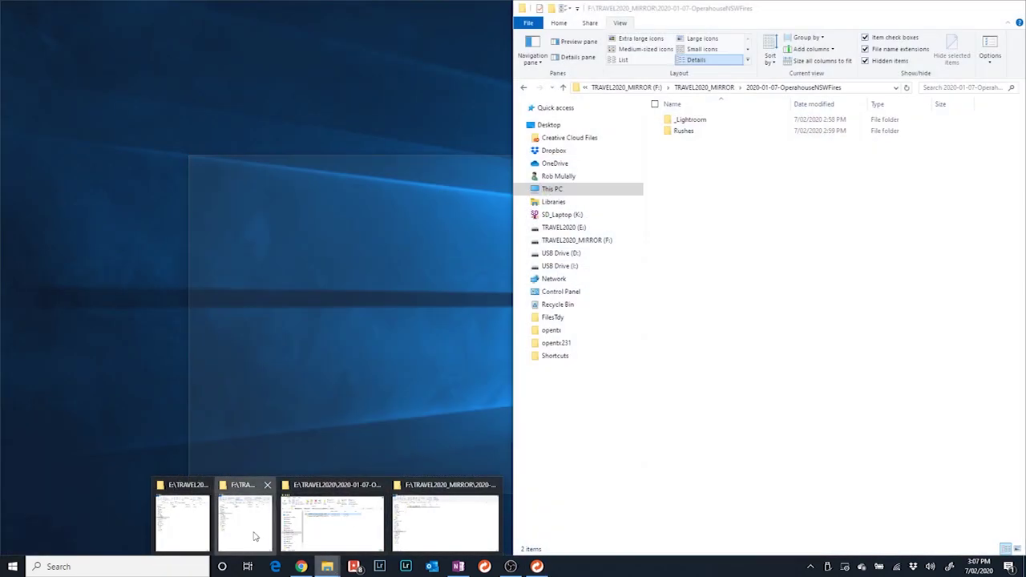
- Snap the Explorer windows side by side and open TRAVEL2020's 2020-01-07-OperahouseNSWFires\Rushes\A7R3-Card1\DCIM folder
left_click(445, 521)
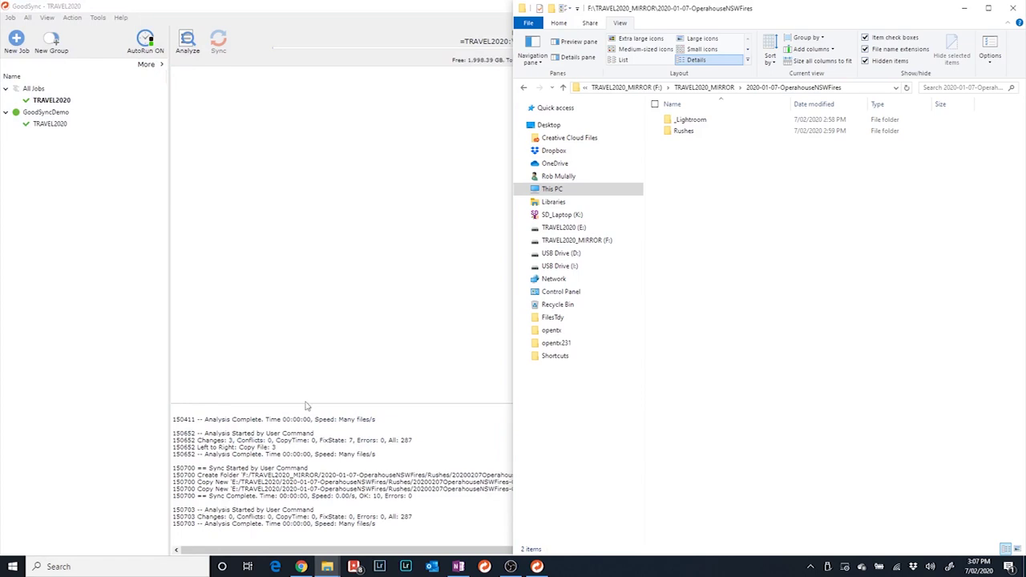
key("alt+Tab")
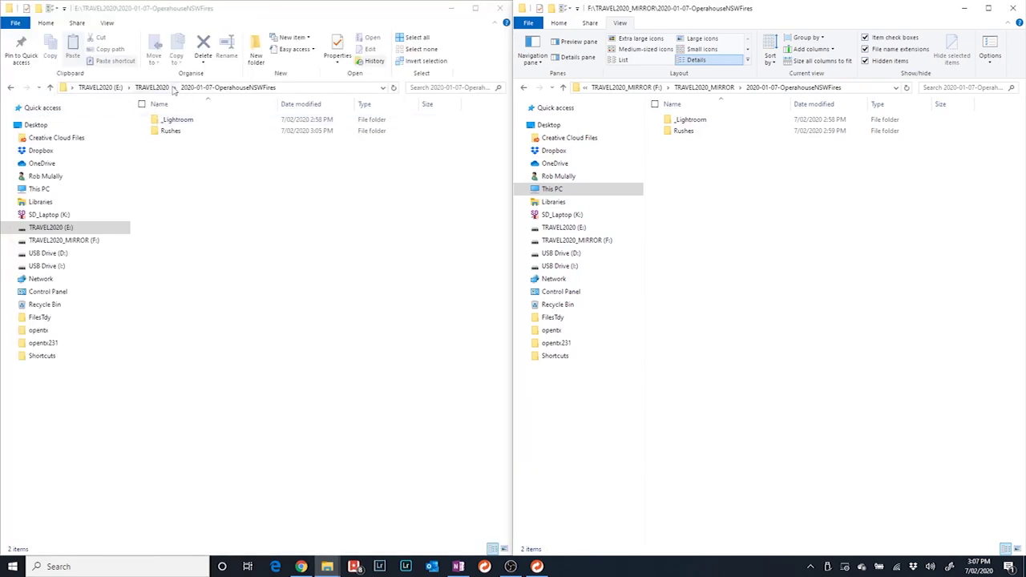
left_click(154, 87)
double_click(171, 133)
double_click(182, 133)
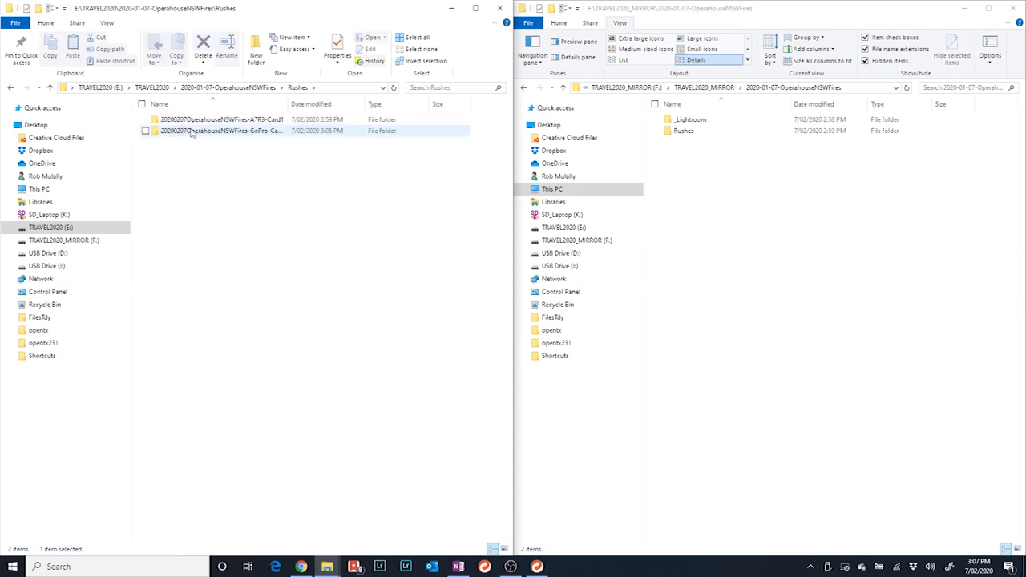
double_click(187, 120)
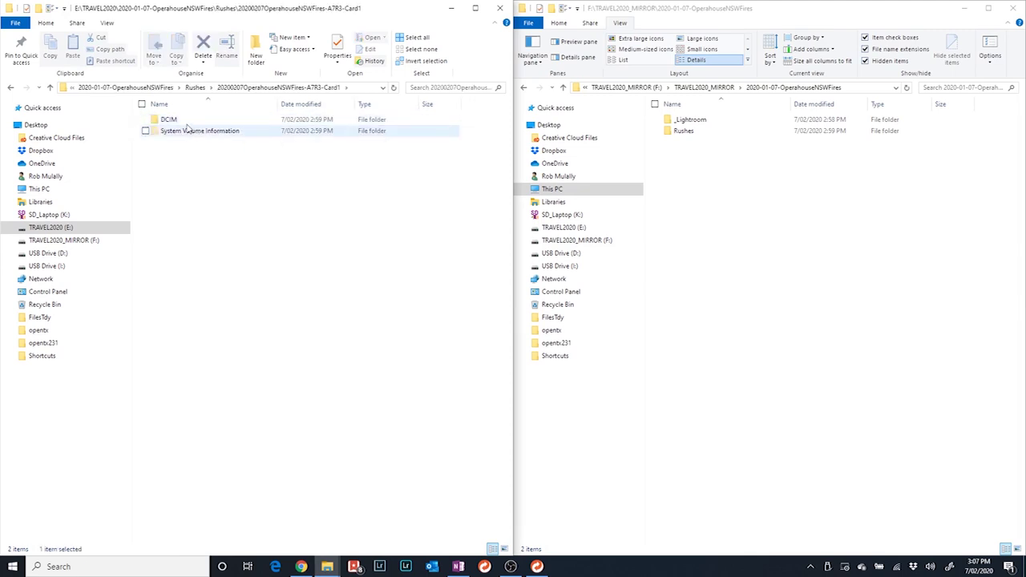
double_click(185, 121)
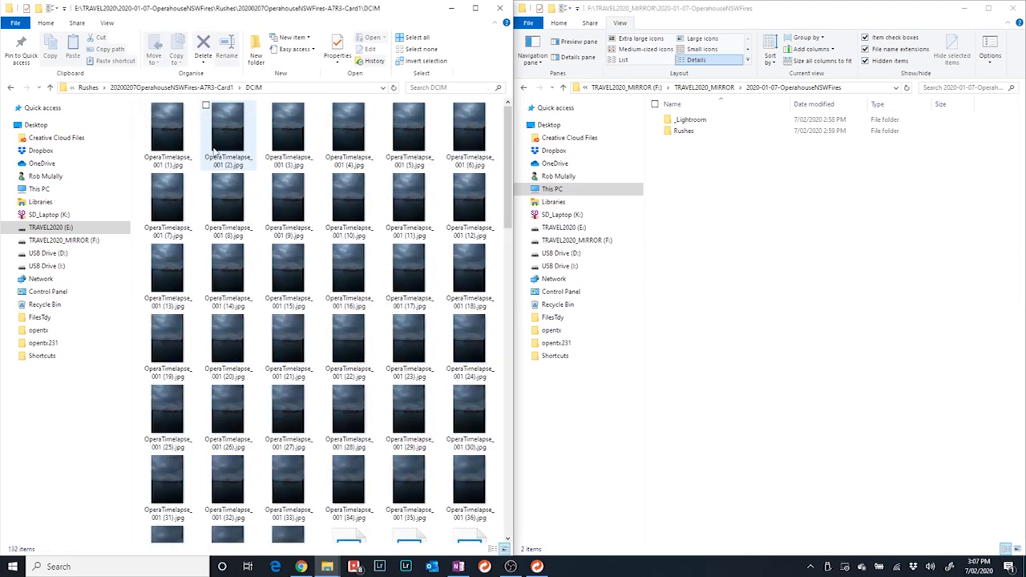
- Permanently delete photos OperaTimelapse_001 (14) through (24), then minimize the window
left_click(251, 275)
left_click(470, 344, "shift")
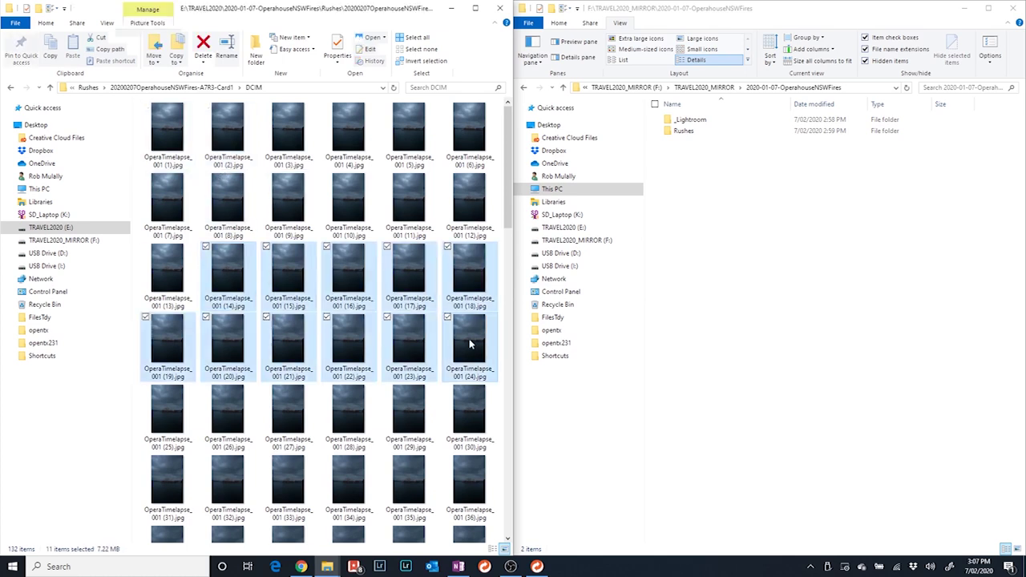
key("ctrl+x")
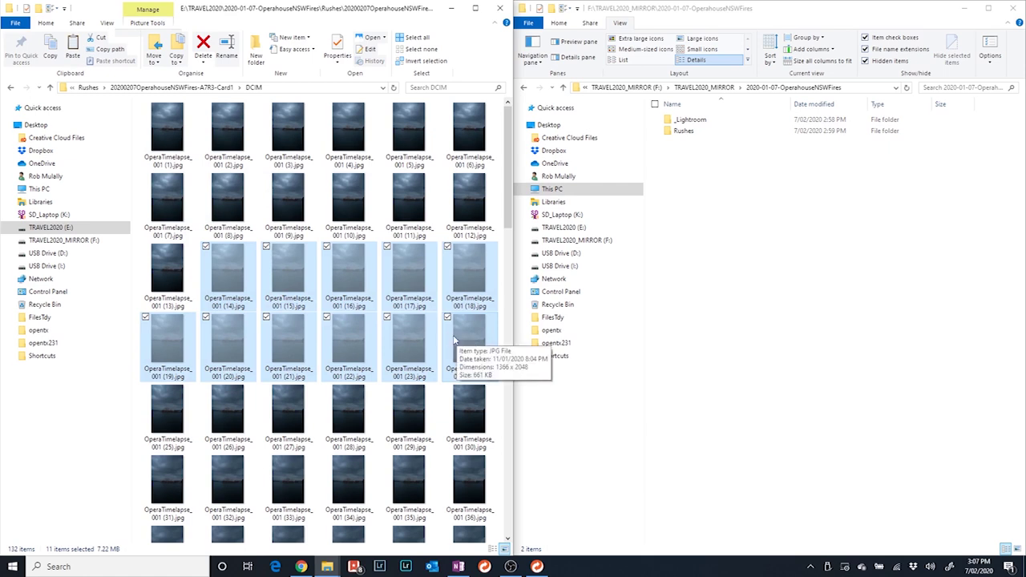
key("shift+Delete")
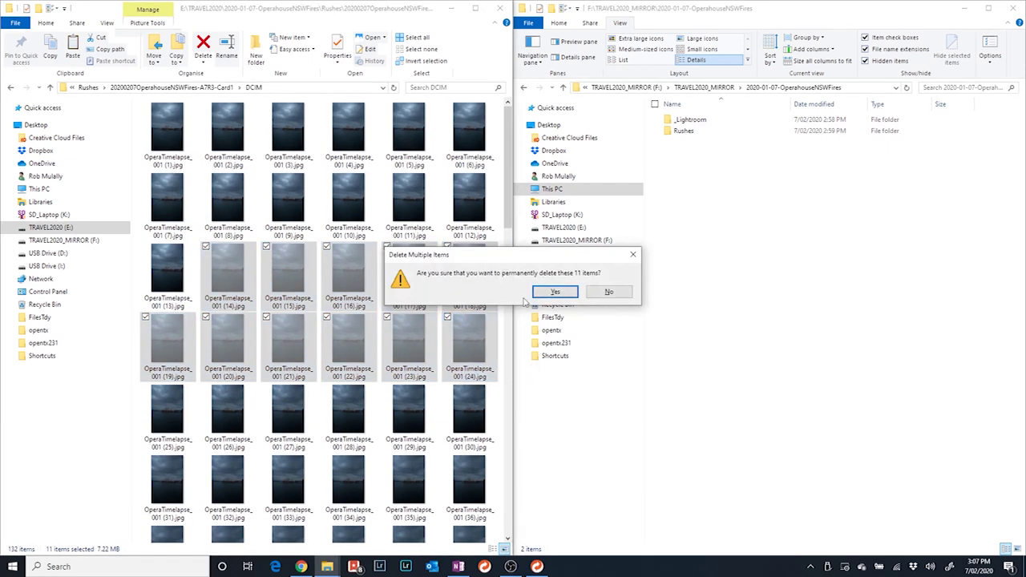
left_click(562, 294)
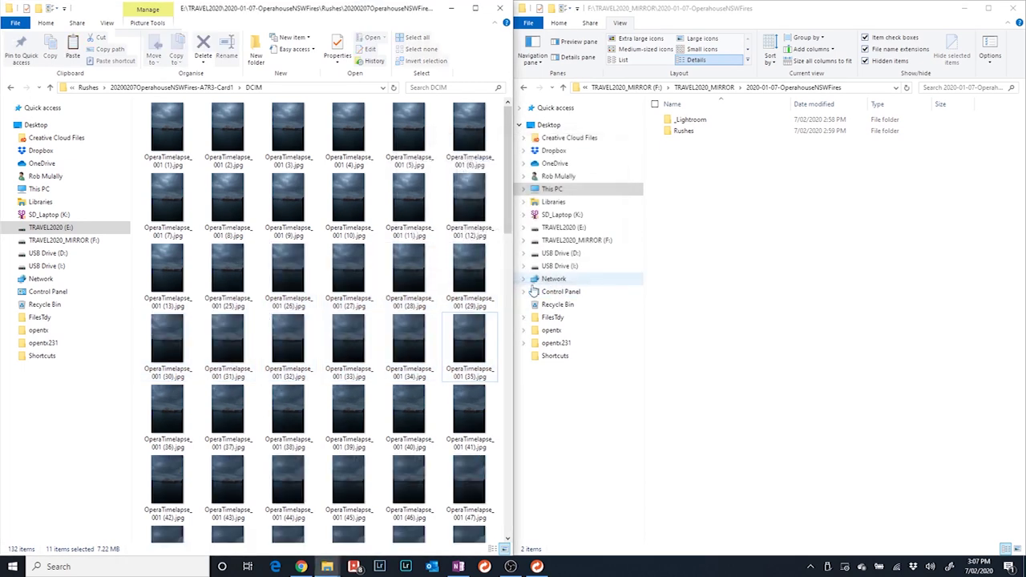
left_click(453, 10)
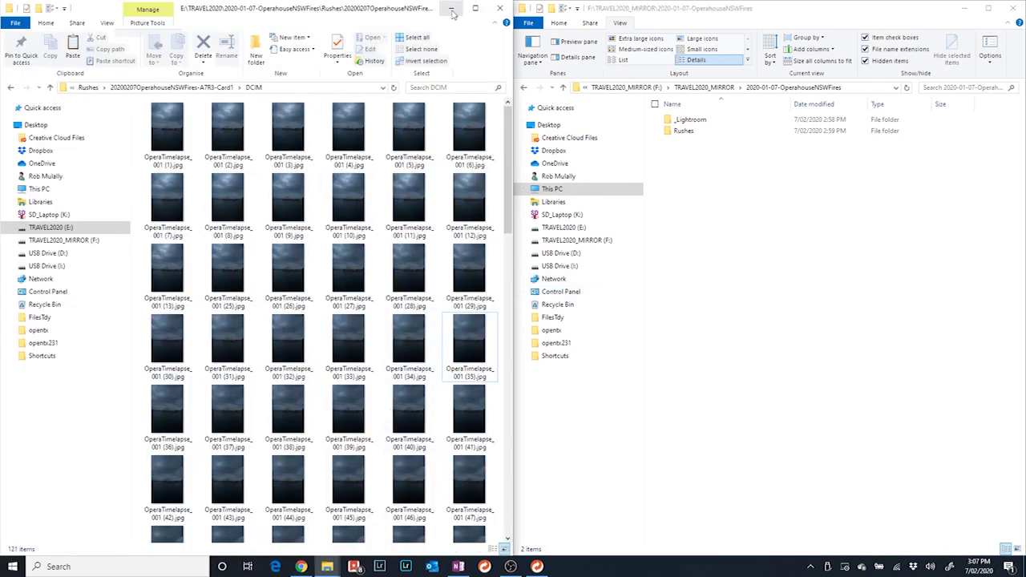
- Bring GoodSync to the front and analyze the TRAVEL2020 job for changes
left_click(453, 10)
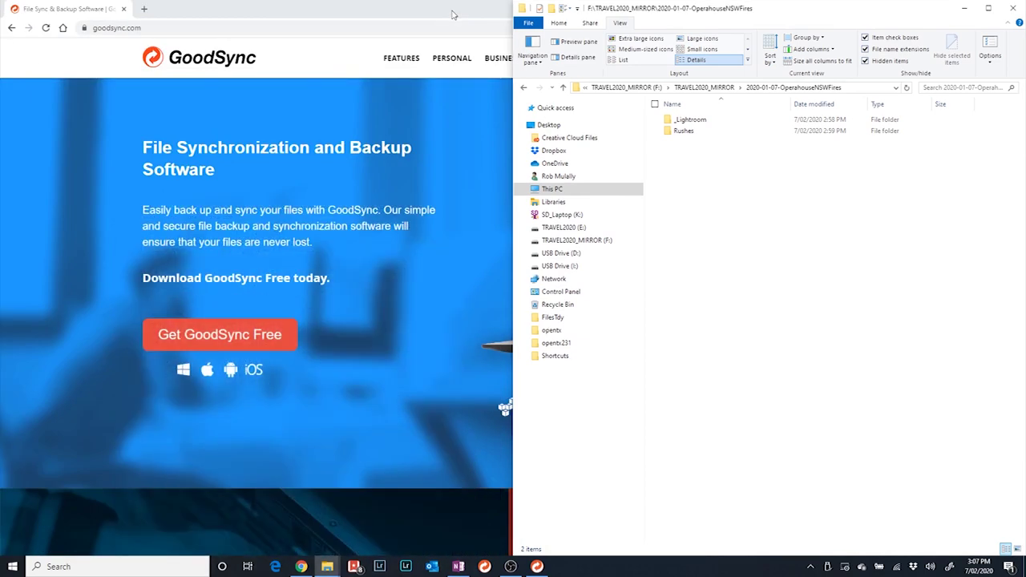
left_click(965, 8)
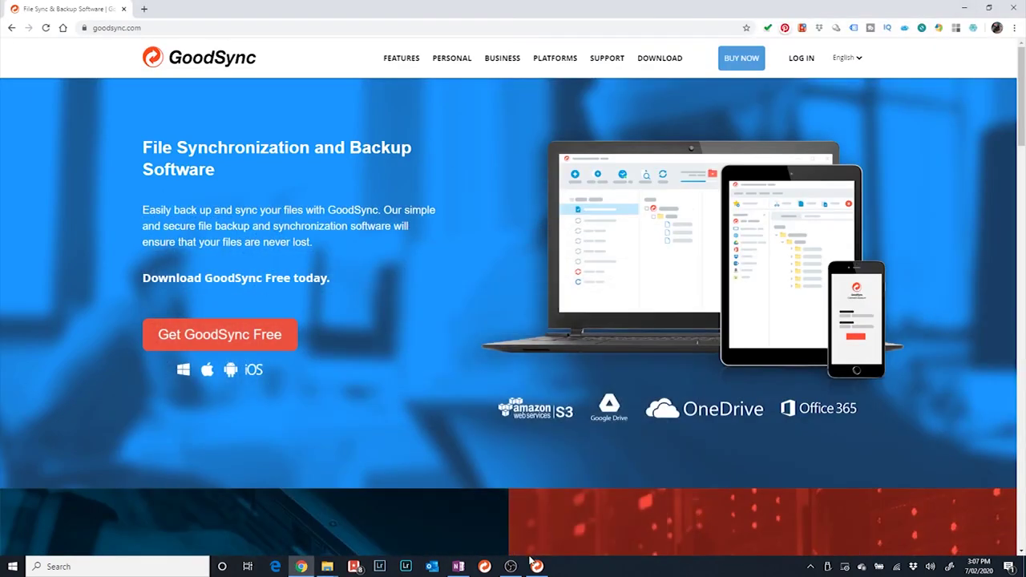
left_click(536, 566)
left_click(188, 47)
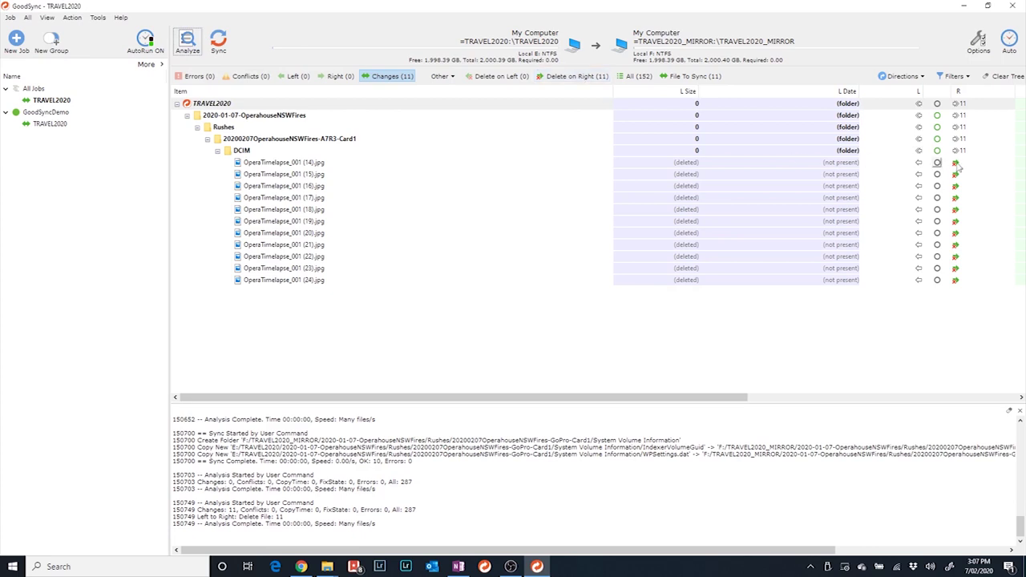
- Filter to Delete on Right, check the mirror copy of photo (14), and select all 11 rows
left_click(574, 76)
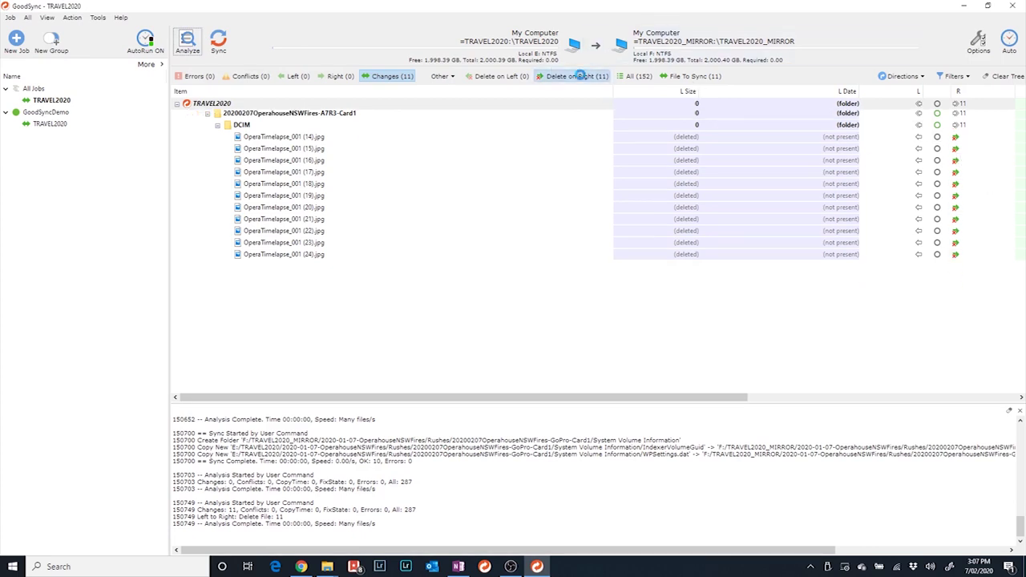
left_click(285, 164)
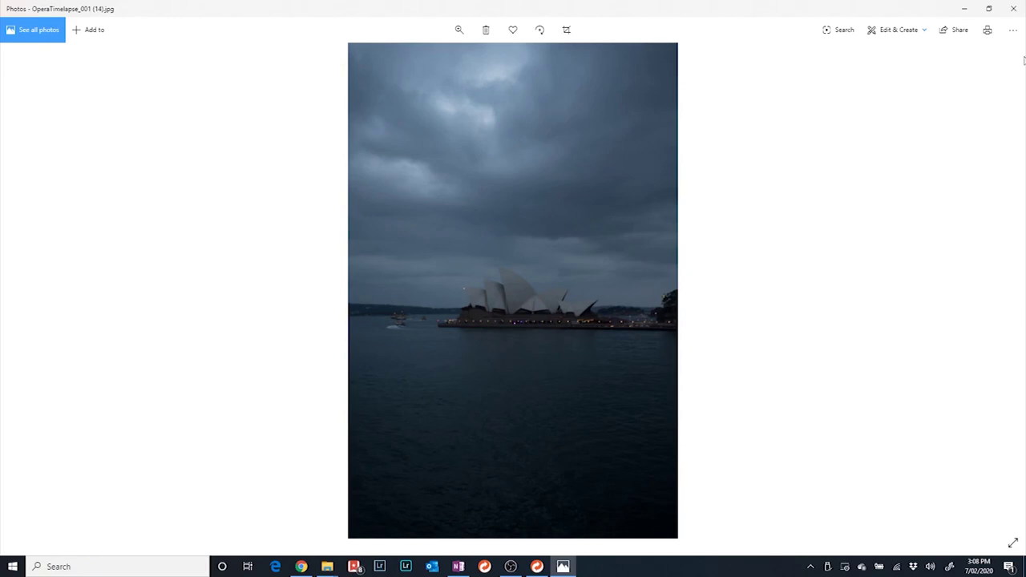
left_click(1013, 8)
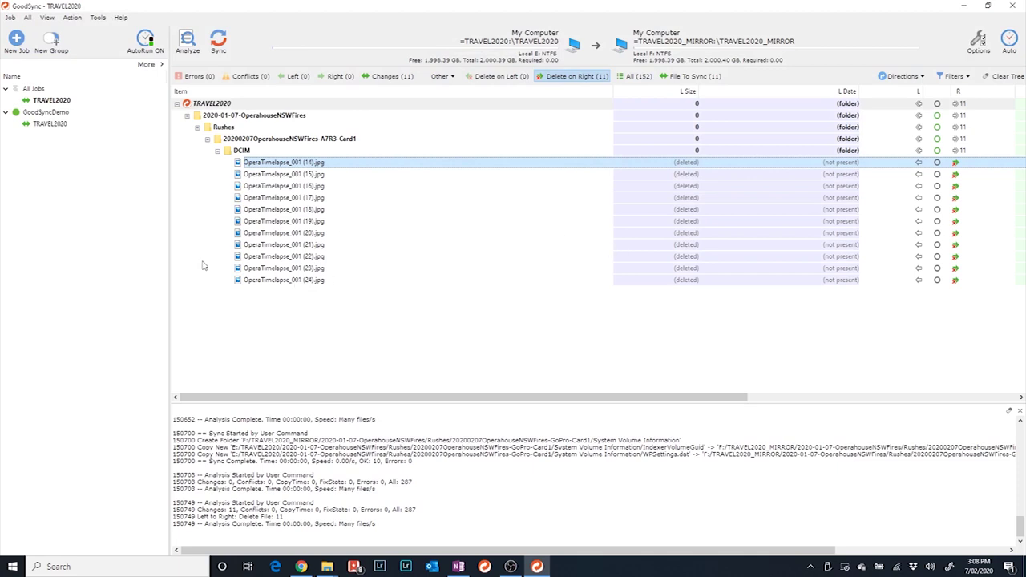
left_click(271, 284, "shift")
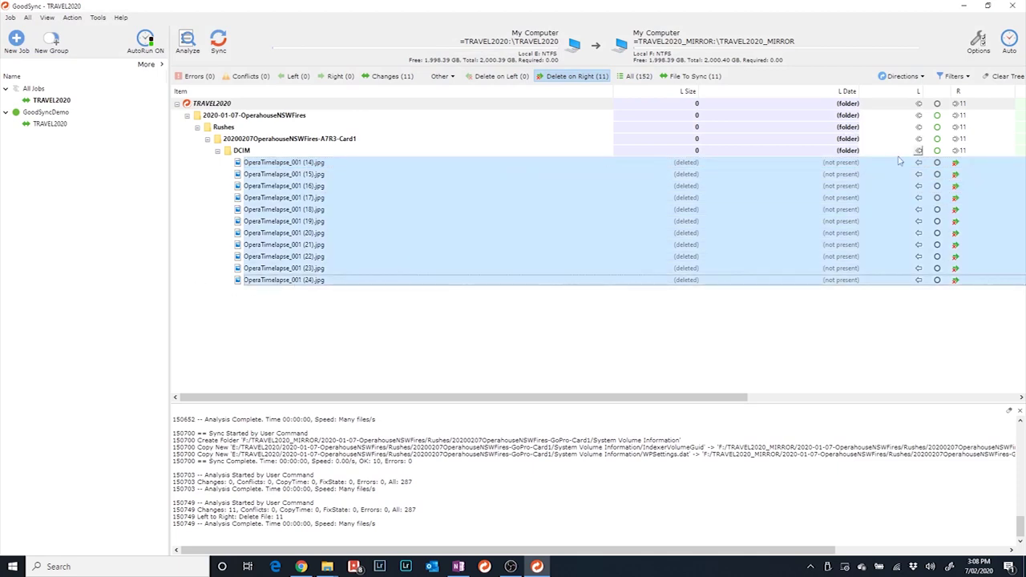
- Set the 11 selected photos to Copy Right to Left and sync them back to E:
right_click(283, 182)
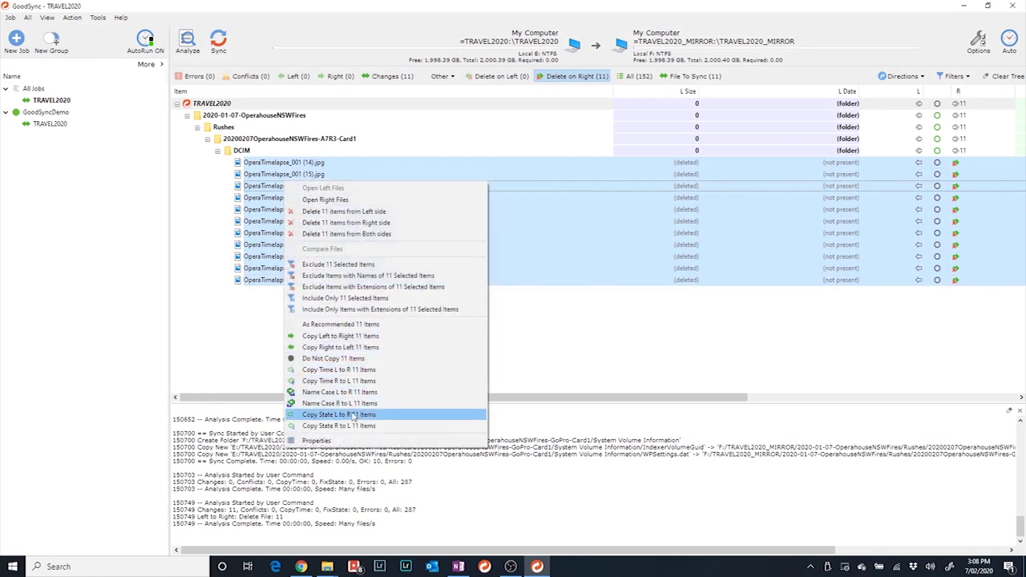
left_click(350, 349)
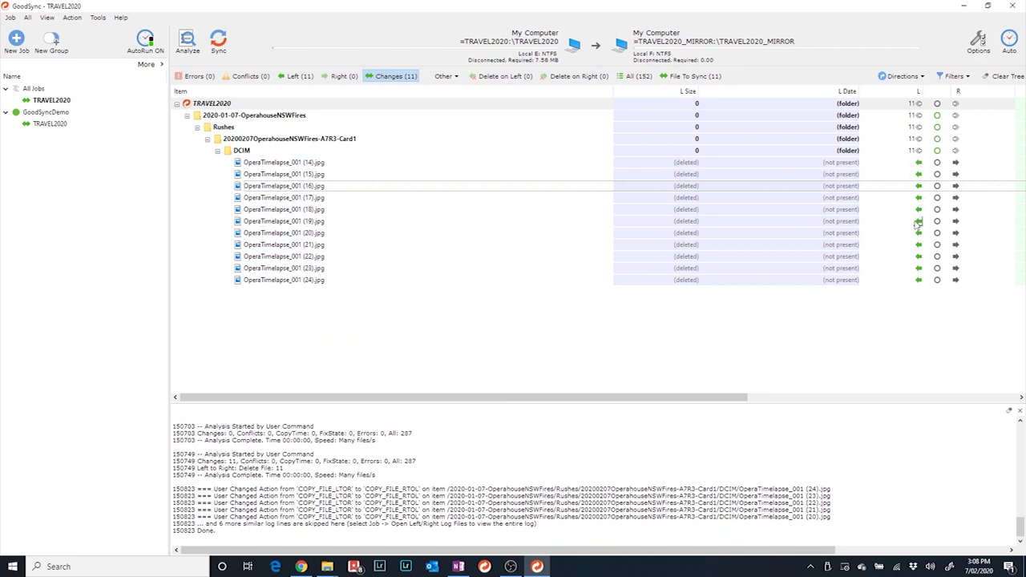
left_click(218, 42)
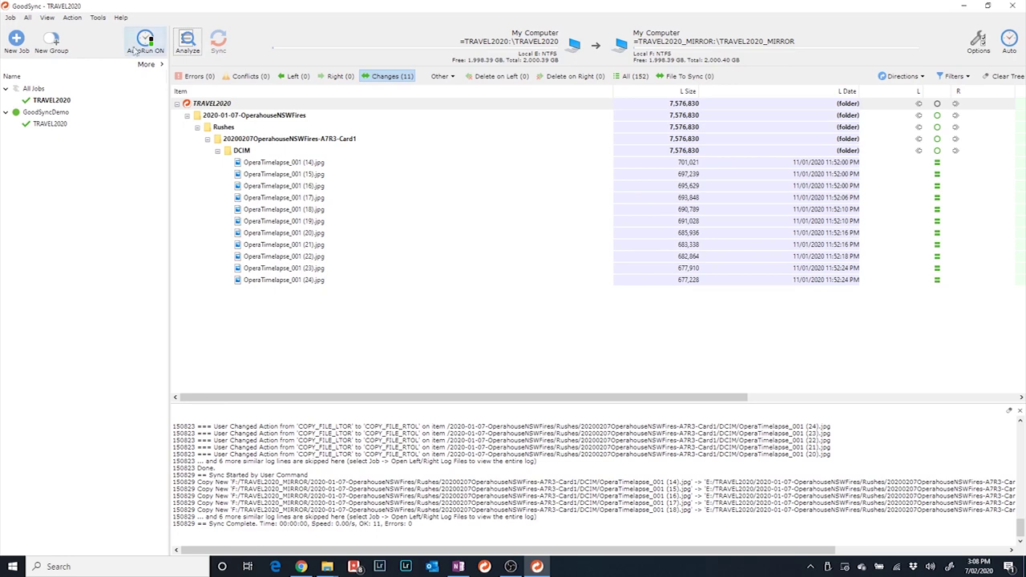
- Re-analyze the TRAVEL2020 job and minimize the DCIM Explorer window to reveal GoodSync
left_click(186, 41)
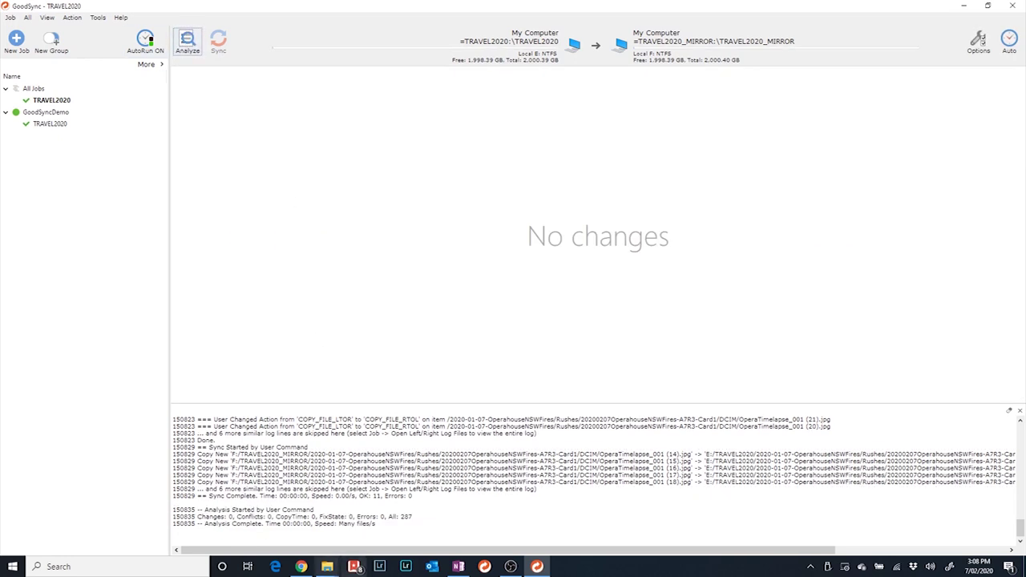
mouse_move(327, 566)
left_click(183, 513)
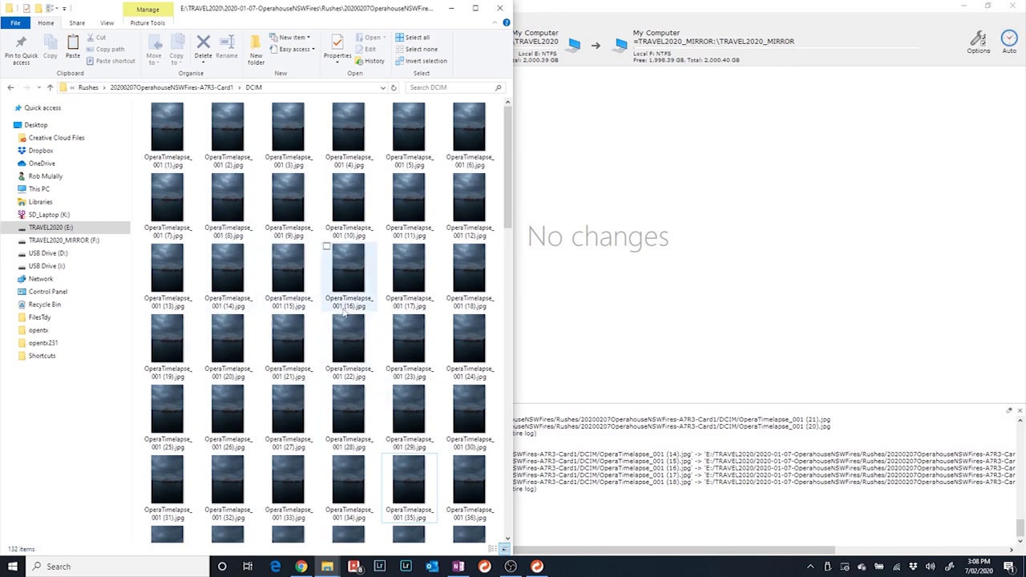
mouse_move(344, 312)
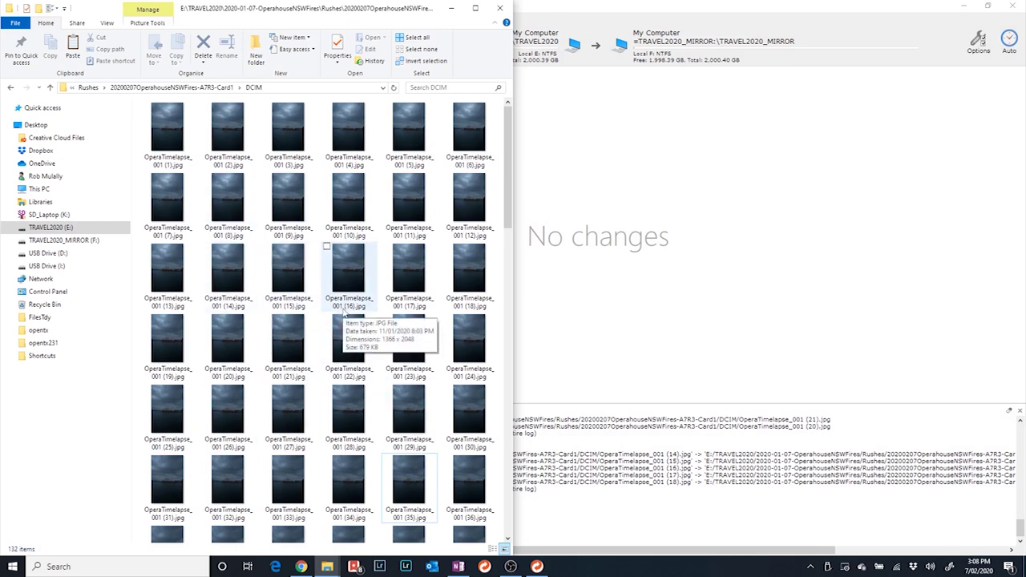
left_click(451, 8)
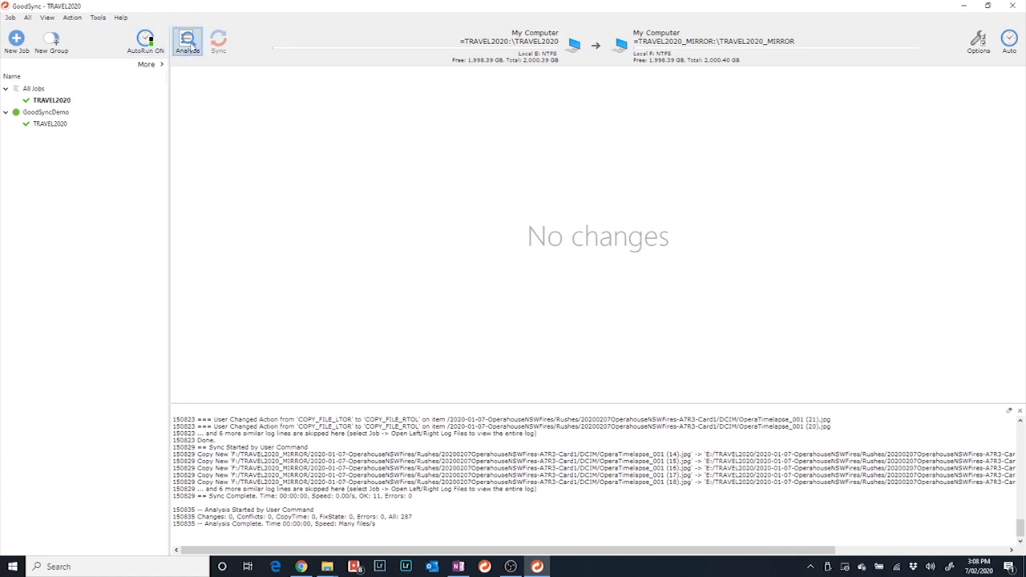
- Re-analyze the TRAVEL2020 job to confirm there are zero changes
left_click(195, 49)
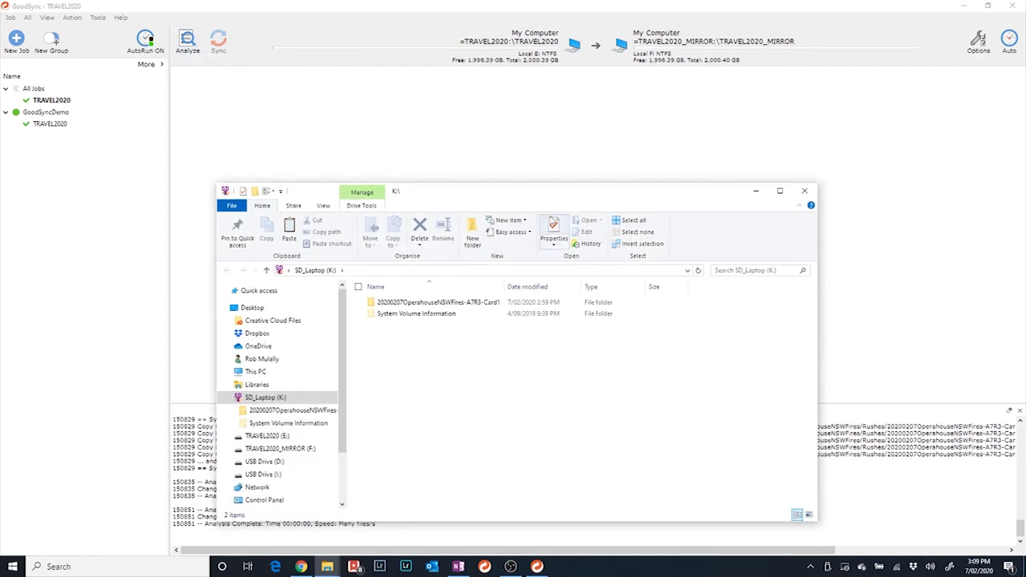
- Create a new folder named DCIM at the root of SD_Laptop (K:)
double_click(553, 194)
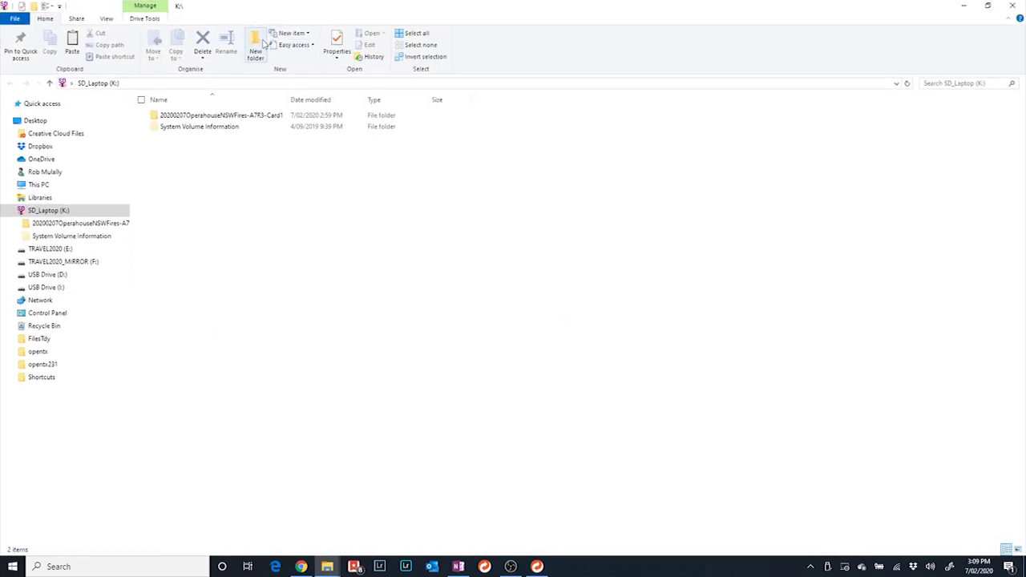
left_click(254, 47)
type("DCIM")
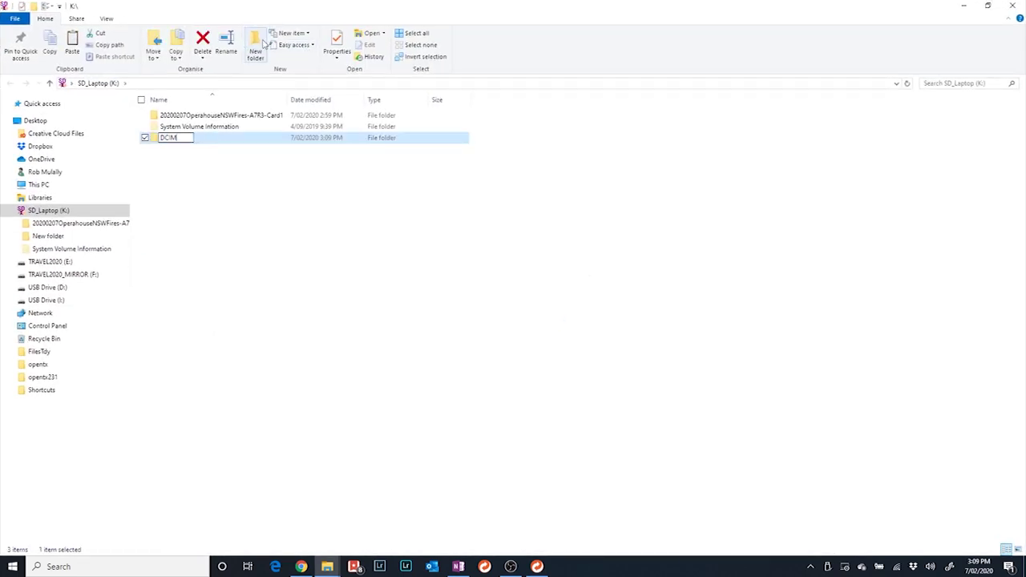
left_click(225, 169)
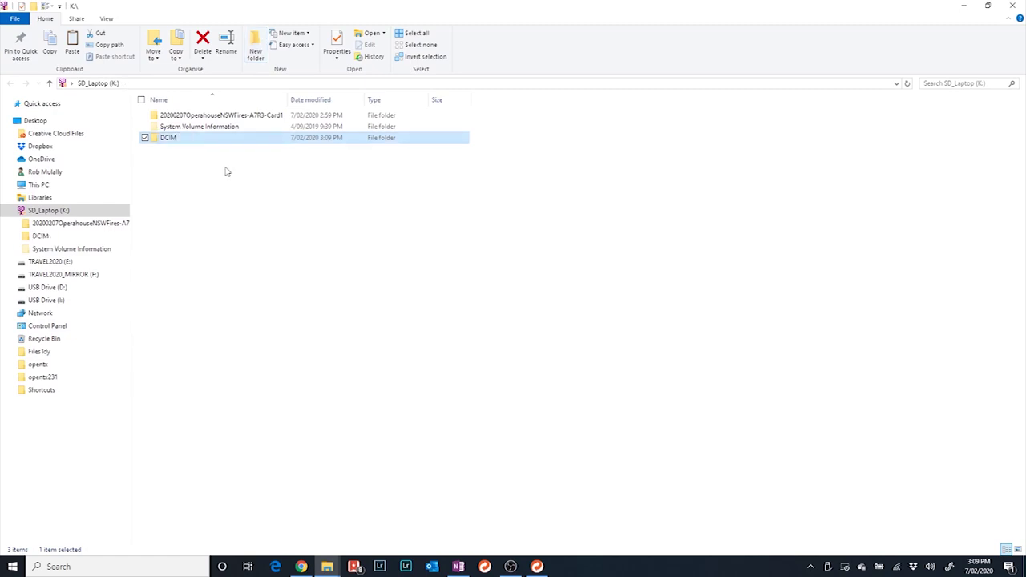
left_click(169, 142)
- Select the card folder, then restore the Explorer window and move it higher on screen
left_click(245, 116)
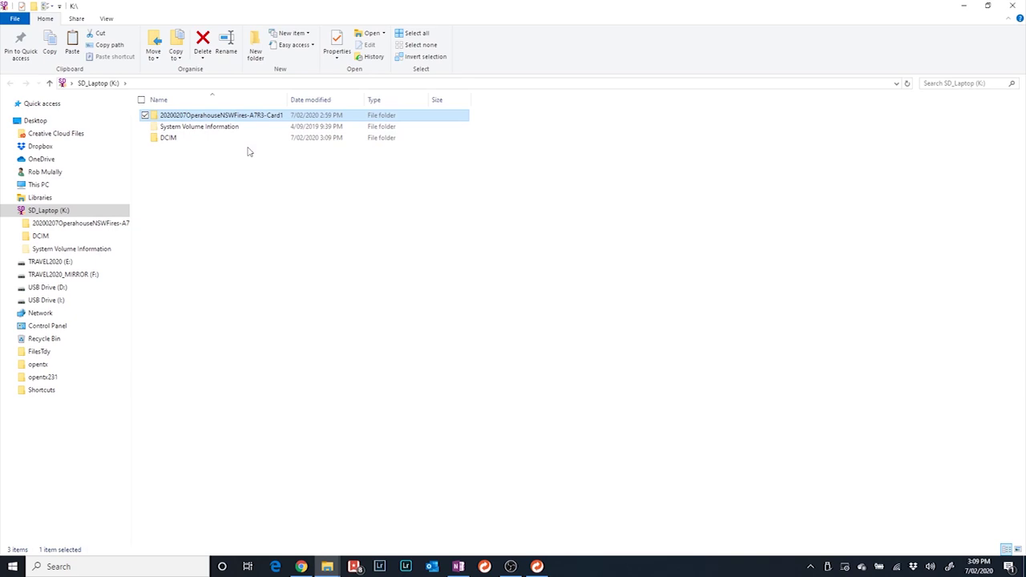
mouse_move(251, 122)
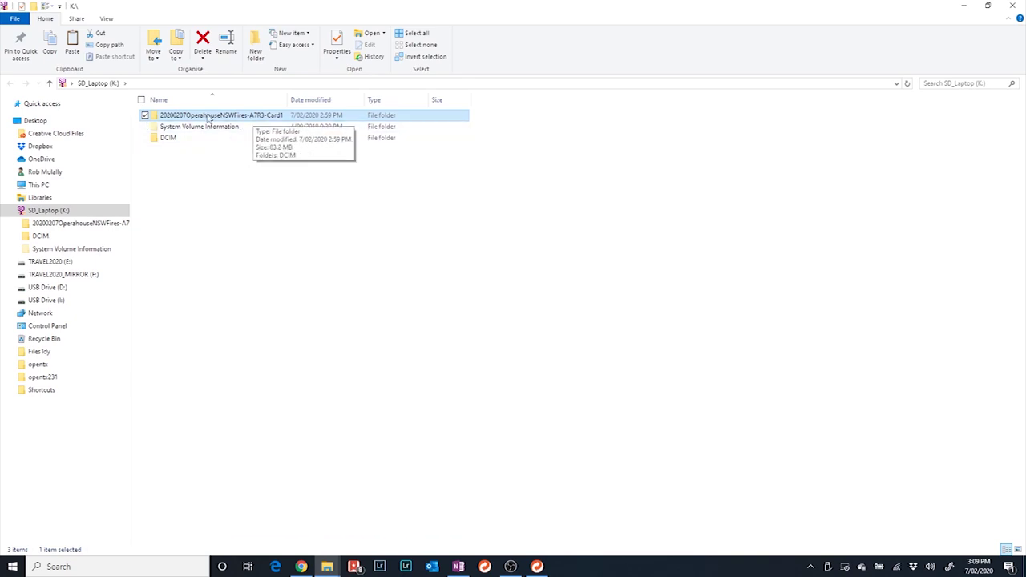
double_click(286, 5)
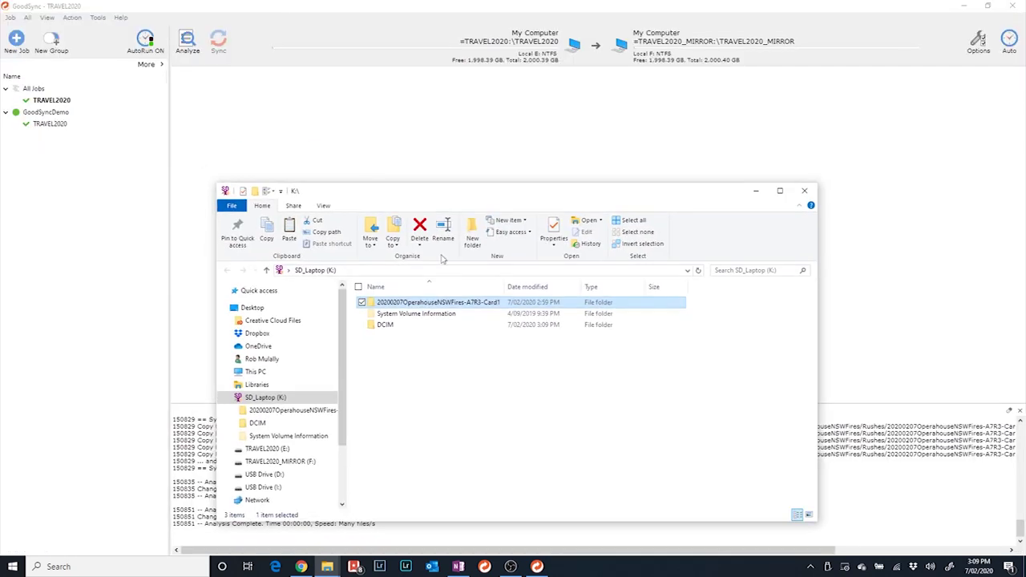
left_click_drag(465, 192, 478, 92)
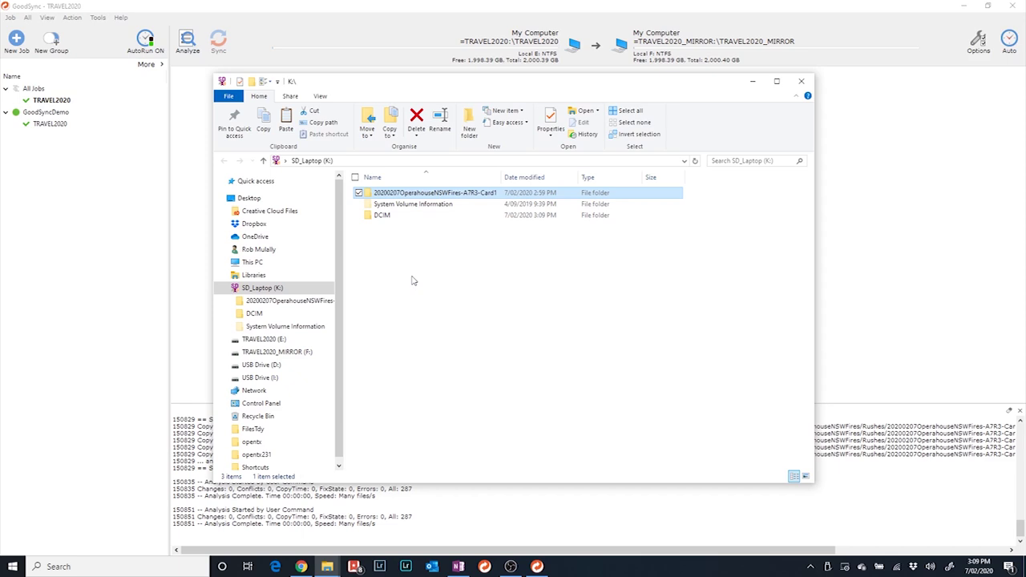
left_click(406, 196)
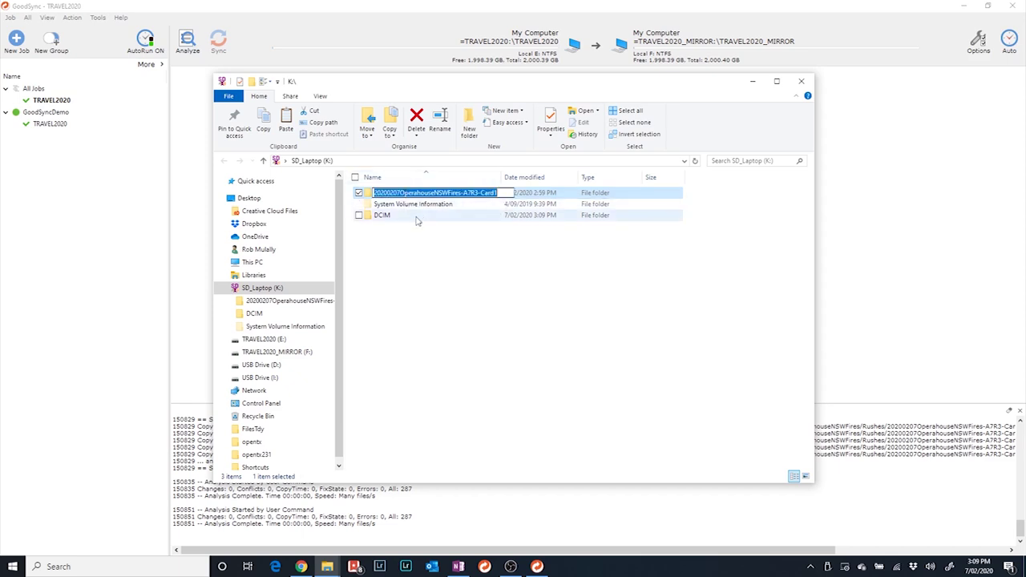
left_click(417, 277)
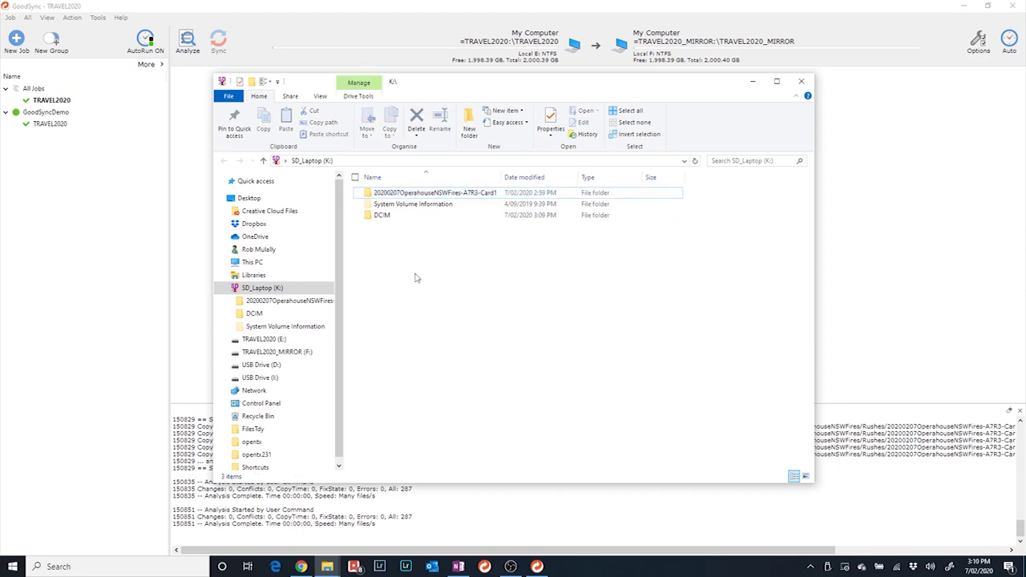
- Paste a copy of the card folder and rename it 20200208OperahouseNSWFires-A7R3-Card1
key("ctrl+v")
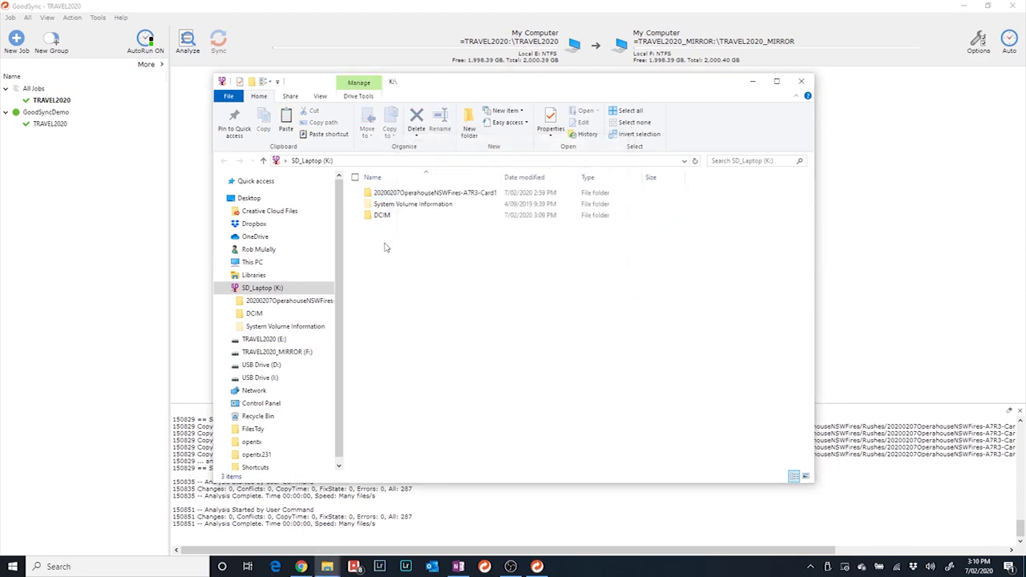
key("F2")
key("BackSpace")
type("8")
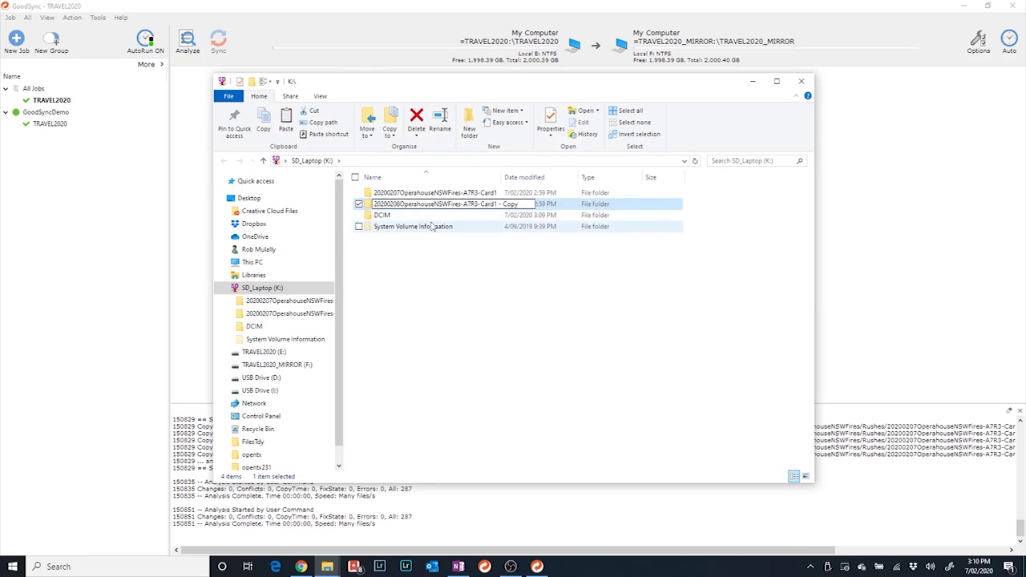
key("BackSpace")
key("BackSpace")
key("BackSpace")
key("BackSpace")
key("BackSpace")
key("BackSpace")
key("BackSpace")
key("Return")
left_click(437, 245)
key("Down")
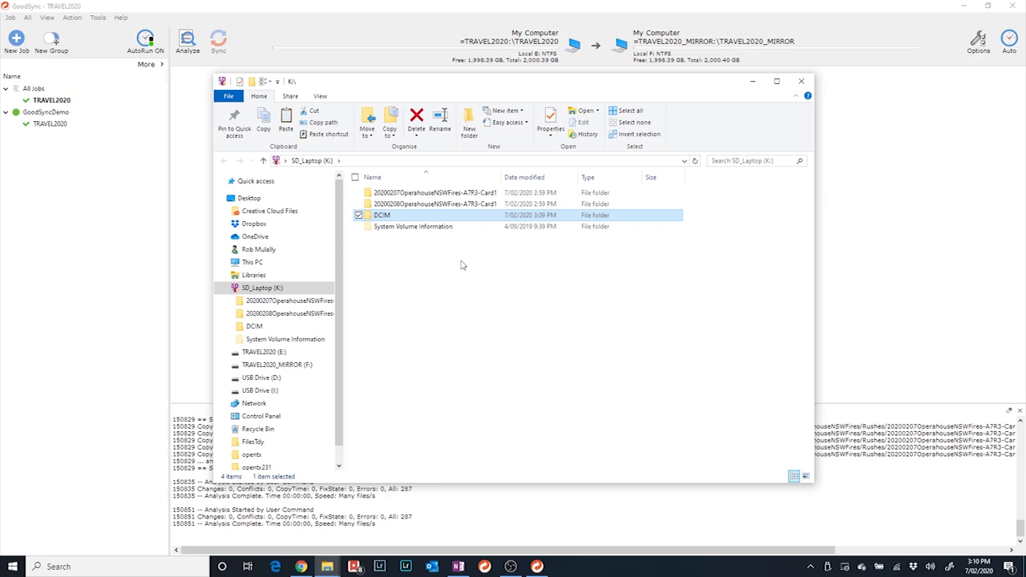
left_click(779, 84)
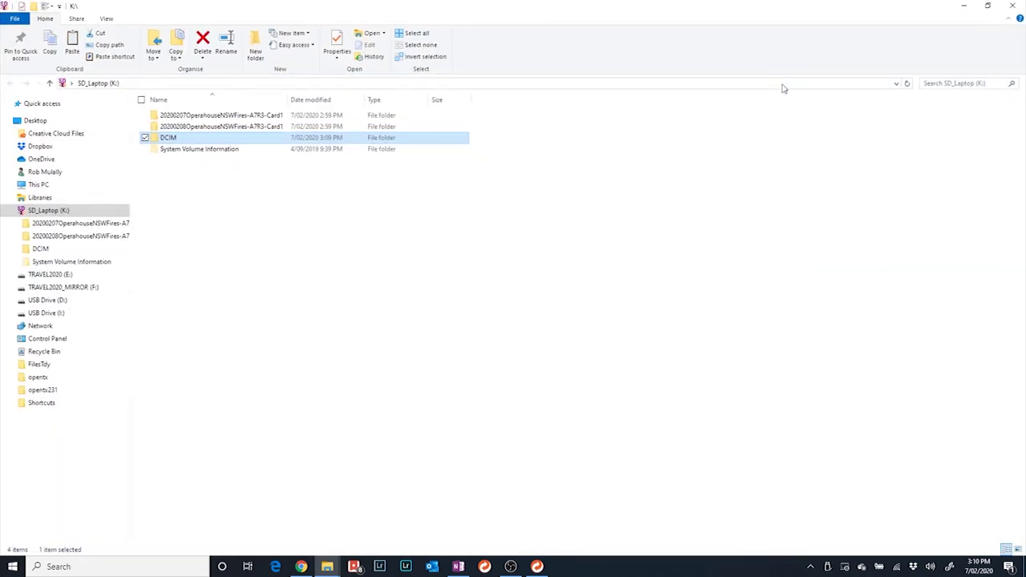
left_click(614, 367)
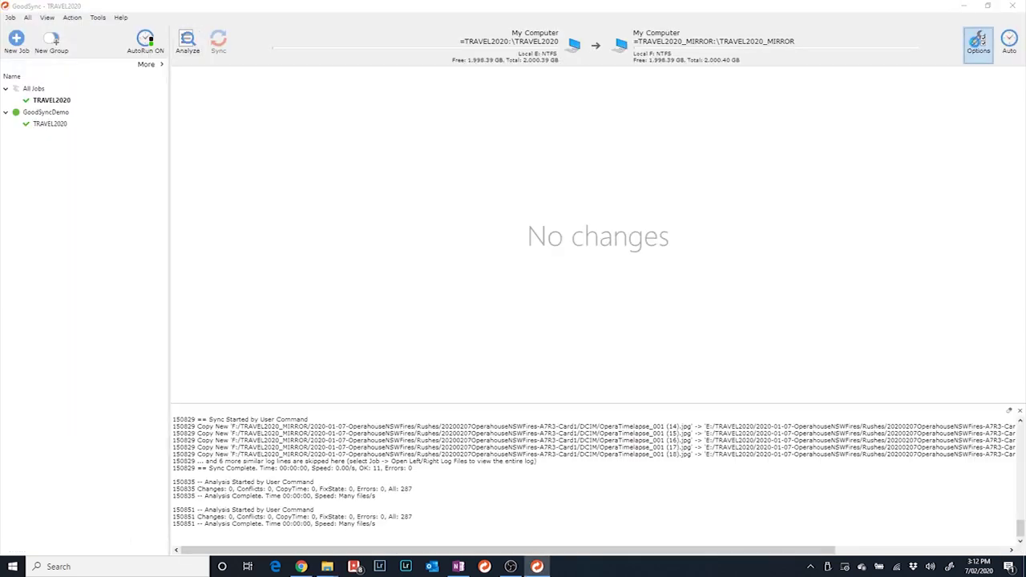
- Enable Compare Checksums of All Files (slow) in the TRAVEL2020 job's Advanced options
left_click(978, 40)
mouse_move(518, 202)
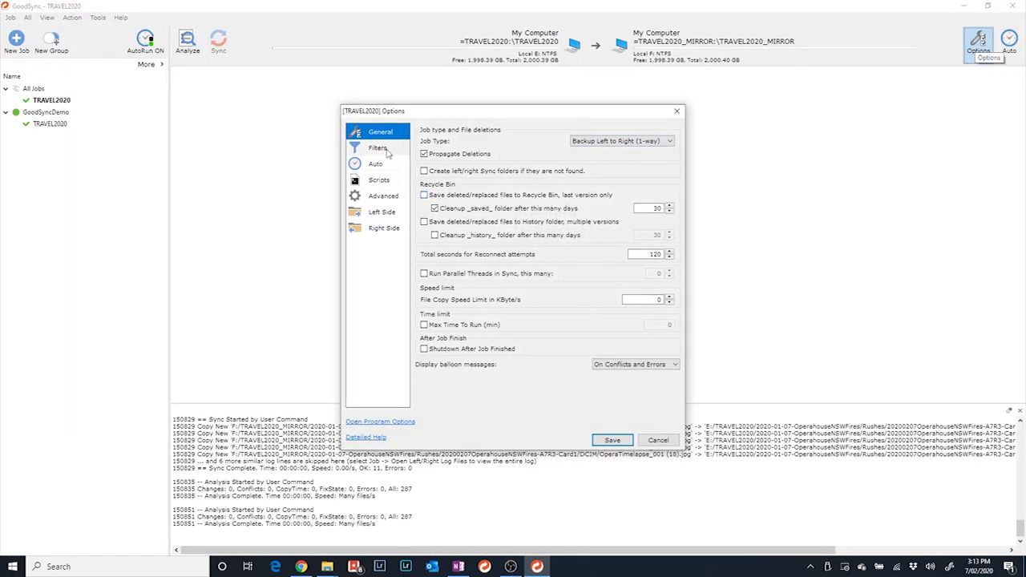
left_click(387, 197)
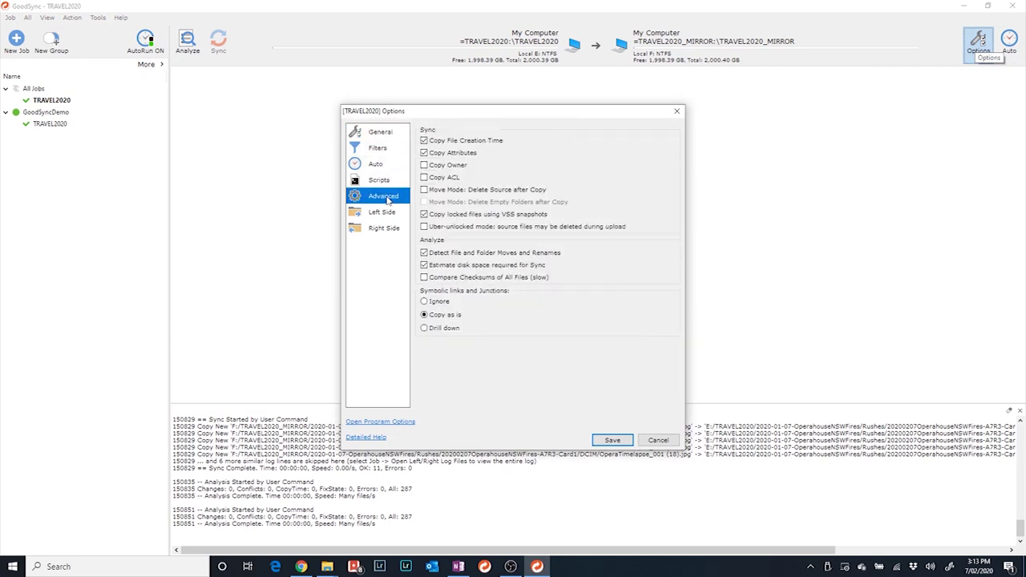
left_click(478, 279)
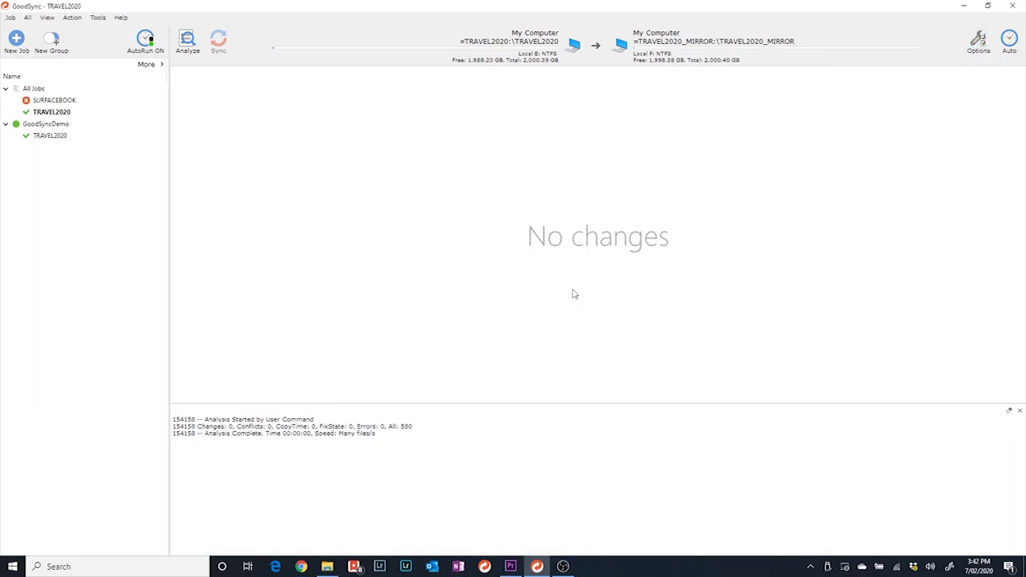
- Browse to E:\TRAVEL2020\2020-01-07-OperahouseNSWFires, confirming its _Lightroom folder is empty
left_click(327, 566)
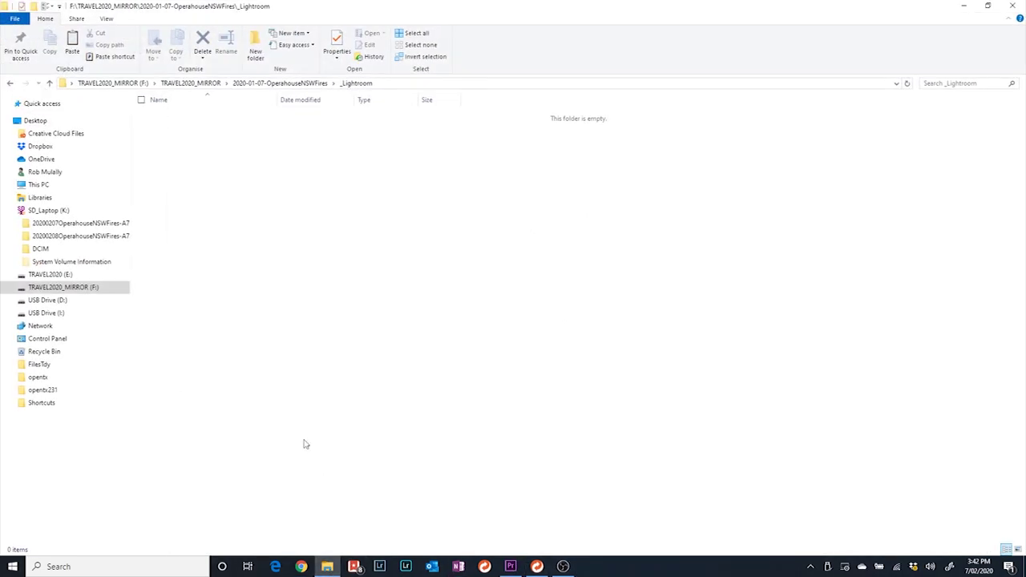
left_click(186, 84)
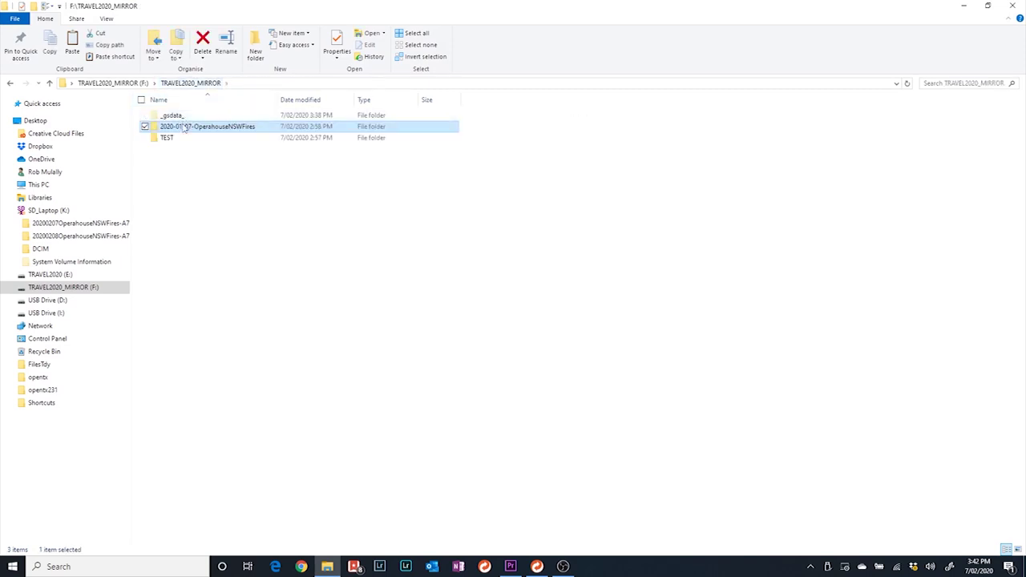
double_click(184, 128)
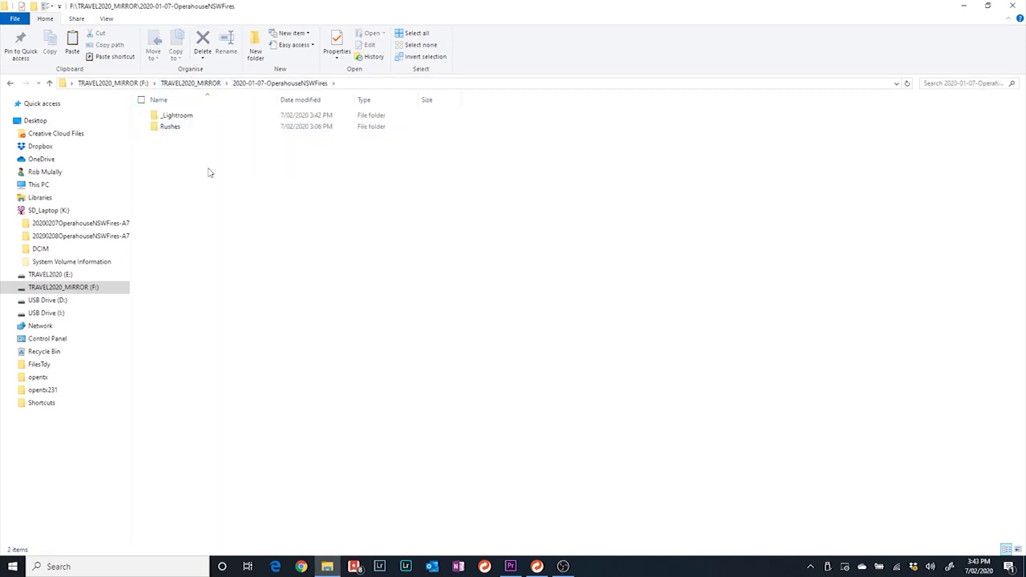
left_click(64, 274)
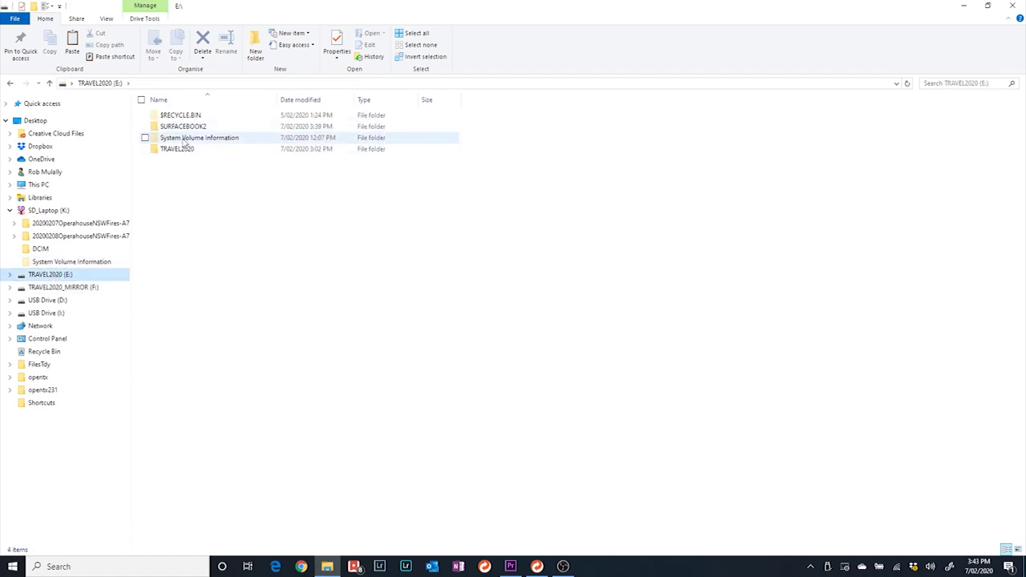
double_click(181, 150)
double_click(197, 128)
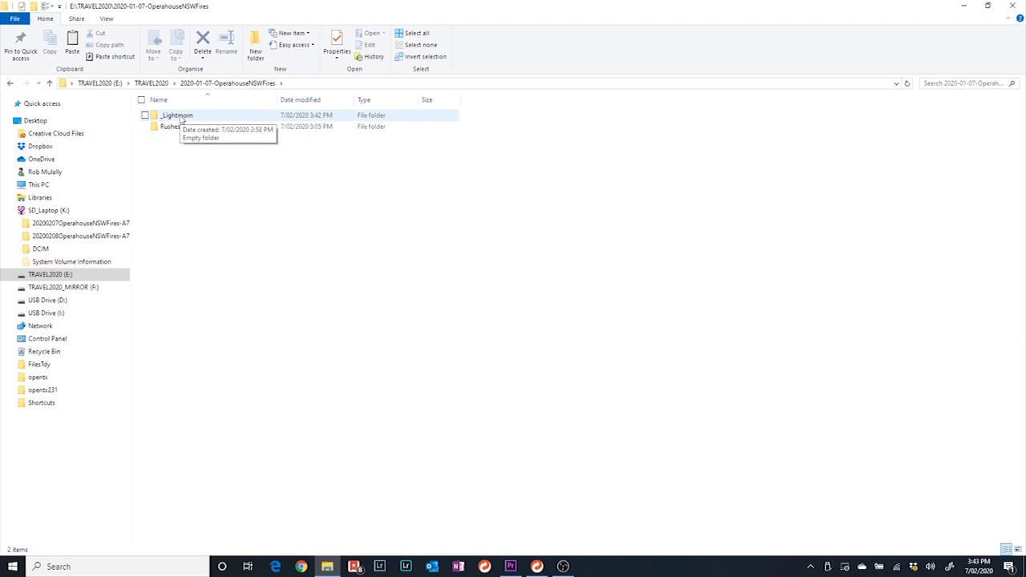
double_click(181, 118)
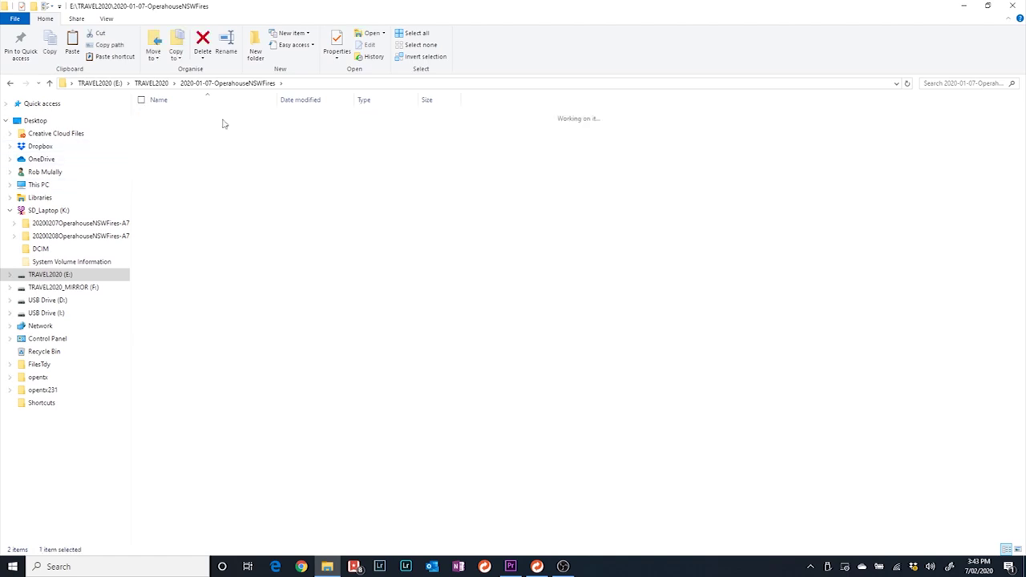
left_click(248, 83)
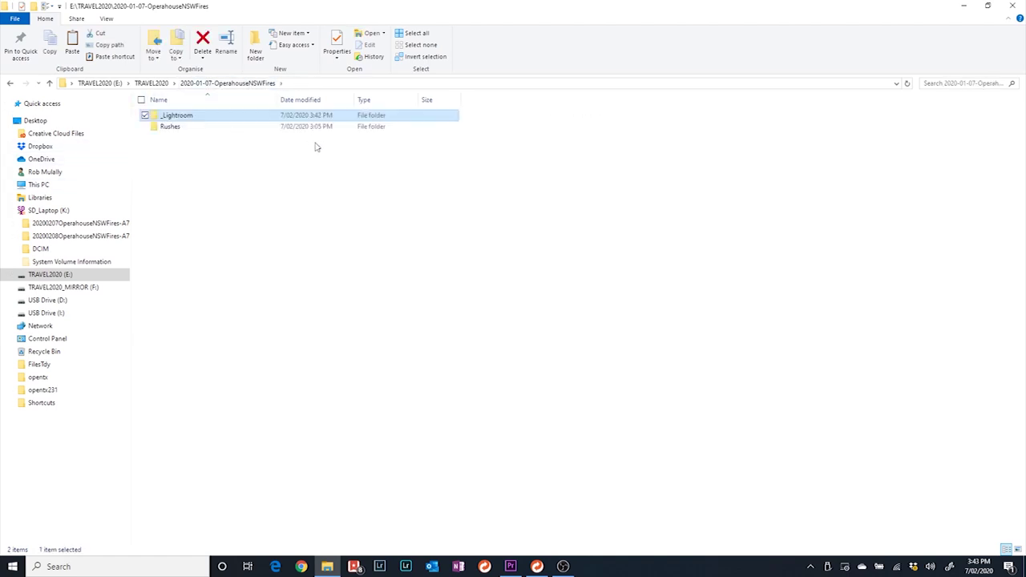
- In Lightroom Classic, choose a different catalog and start creating a new one
left_click(380, 566)
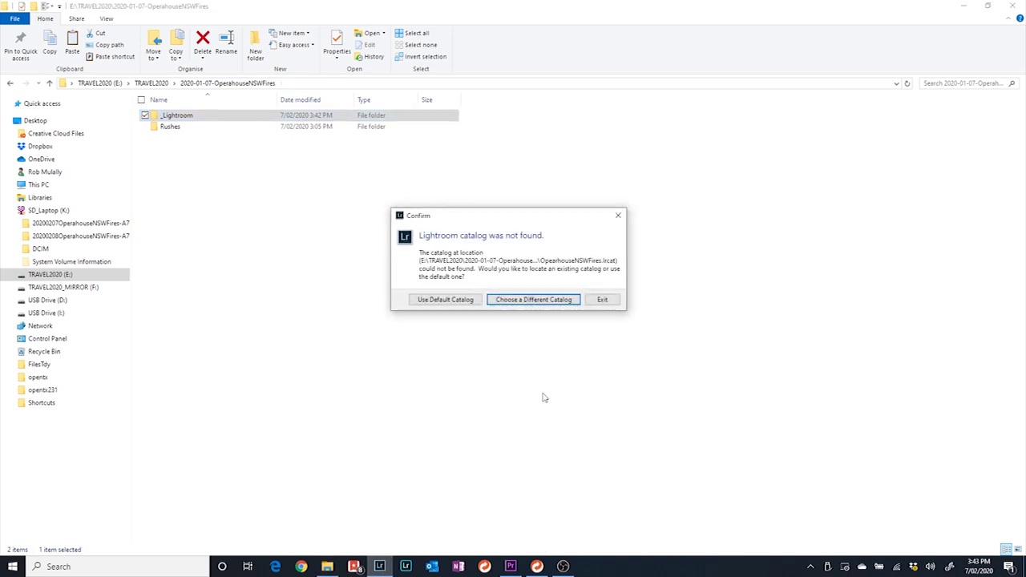
left_click(511, 301)
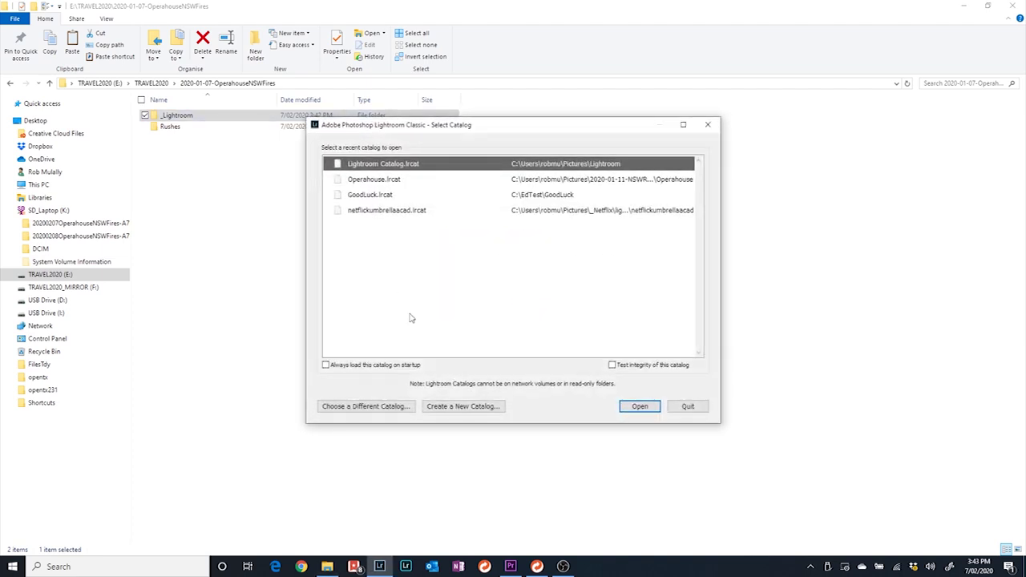
left_click(464, 407)
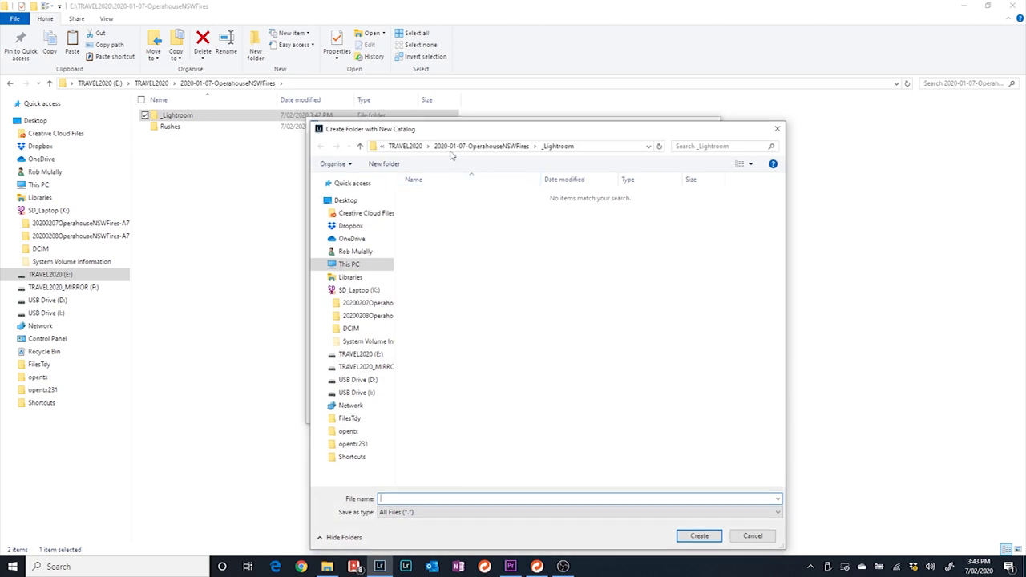
- Save the new catalog as OperahouseNSWFires in the project's _Lightroom folder
left_click(439, 147)
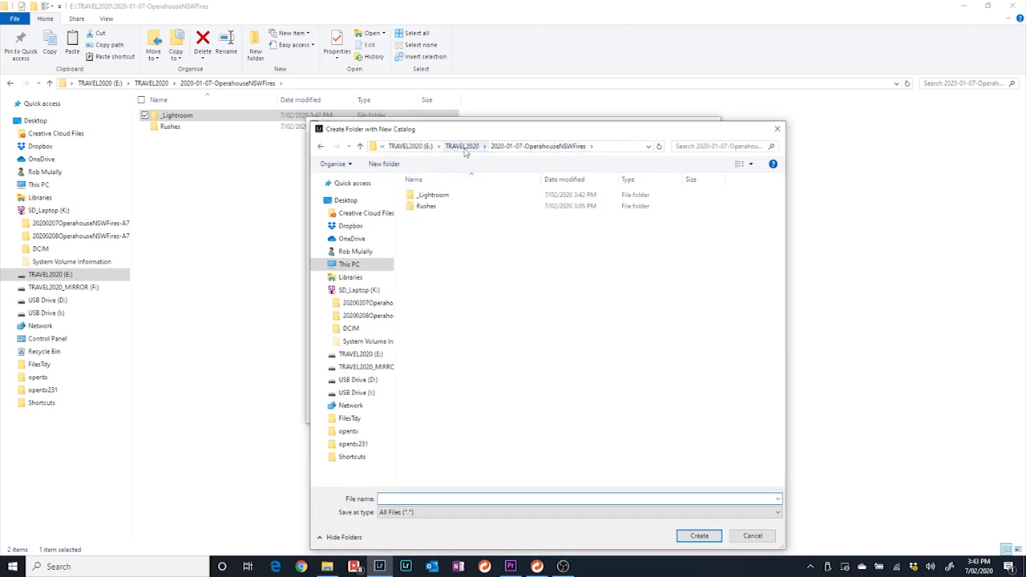
double_click(440, 195)
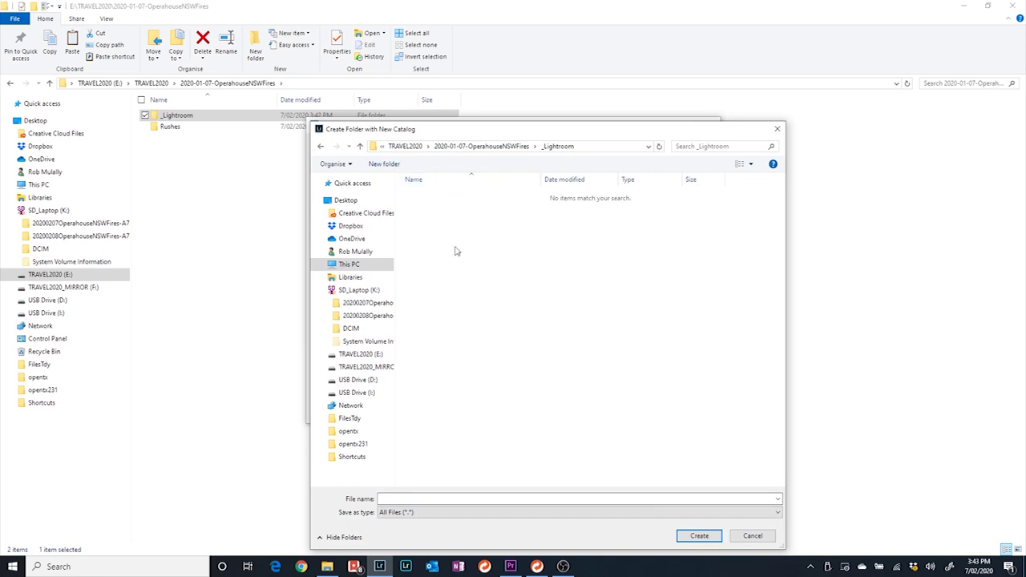
left_click(471, 497)
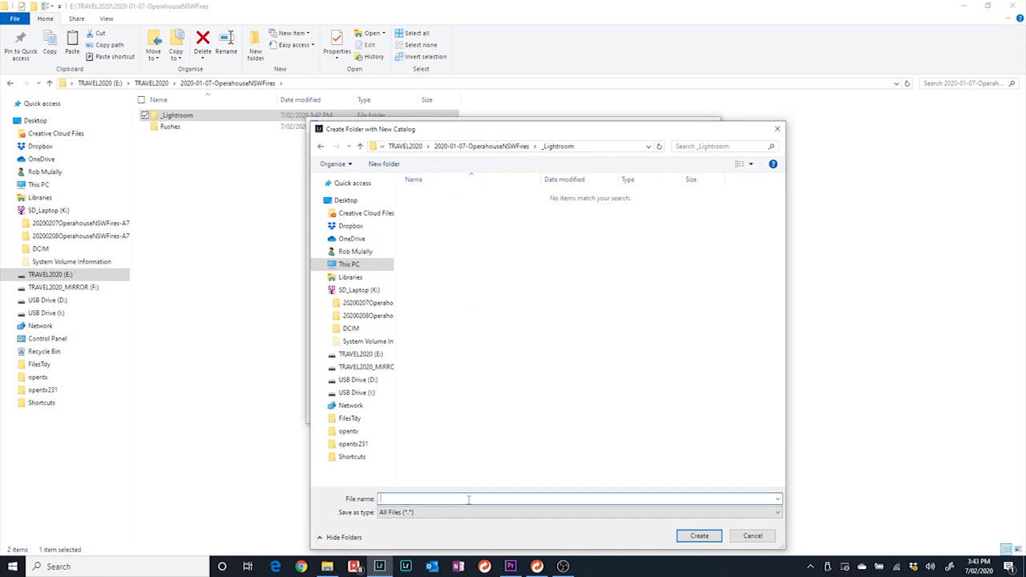
type("OperahouseNSWFires")
key("BackSpace")
key("BackSpace")
key("BackSpace")
type("res")
key("Return")
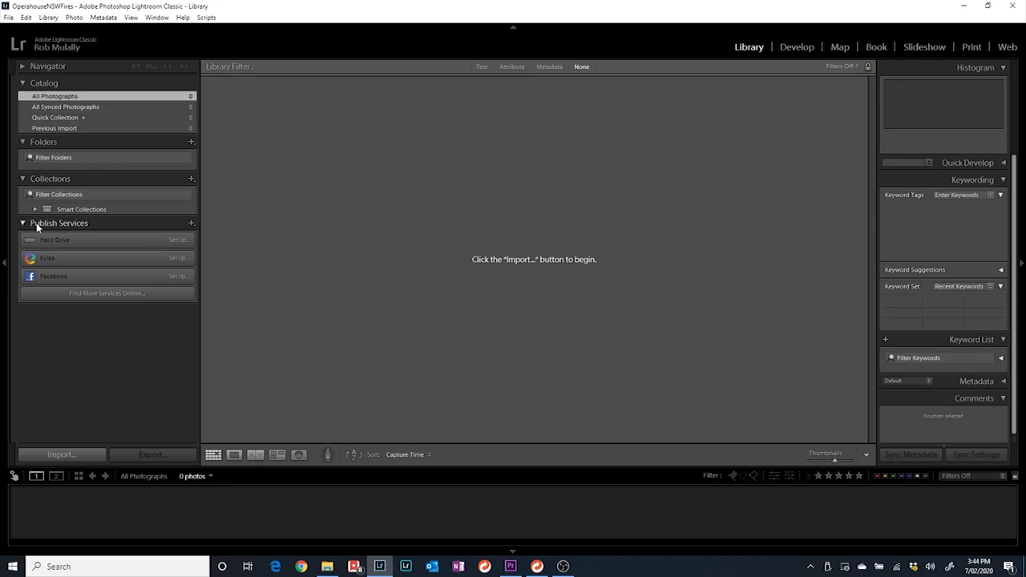
- Add the 2020-01-07-OperahouseNSWFires folder from TRAVEL2020 and import its 134 photos in place
left_click(191, 142)
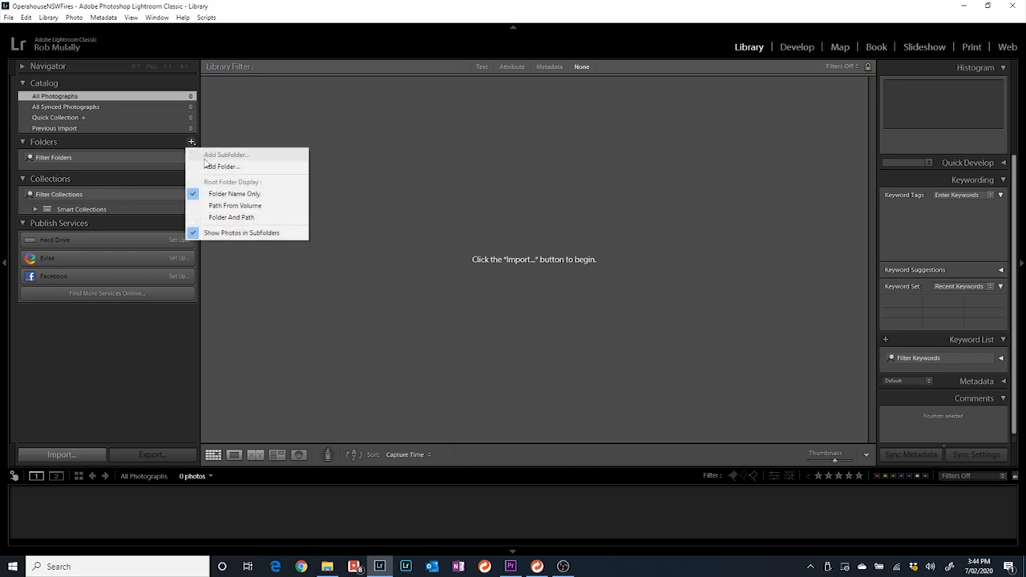
left_click(207, 166)
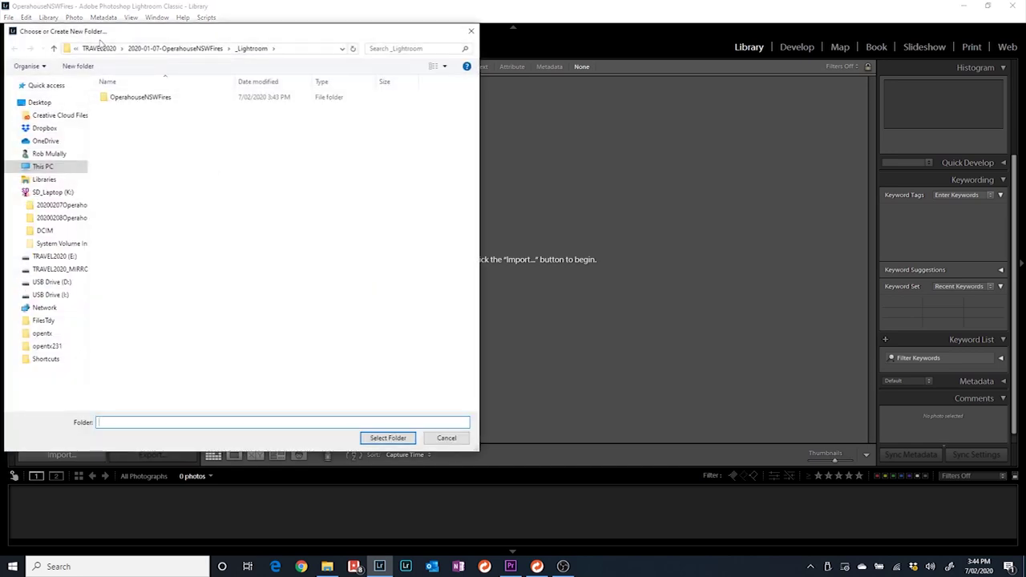
left_click(99, 48)
left_click(135, 48)
double_click(128, 130)
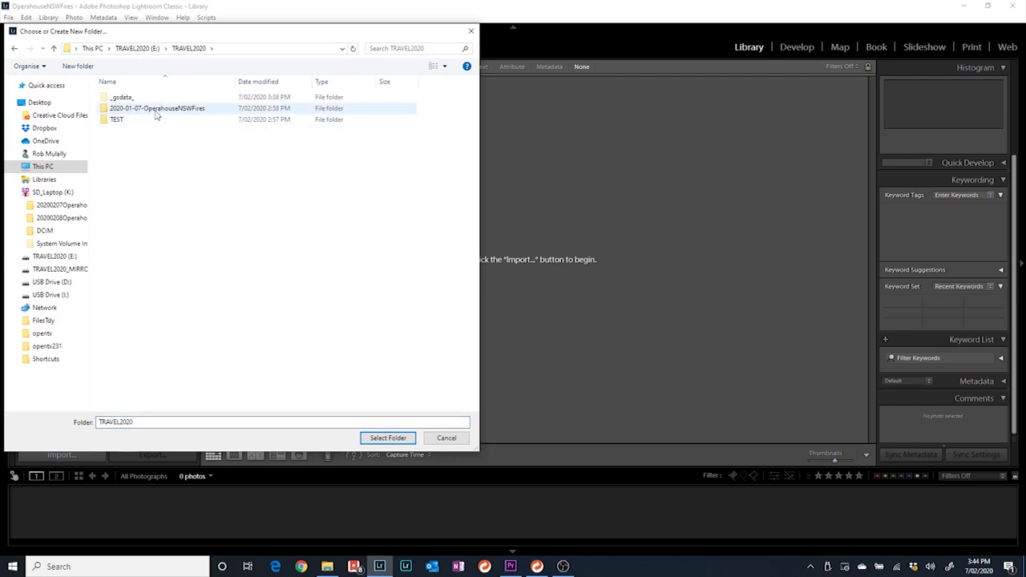
left_click(156, 113)
left_click(385, 442)
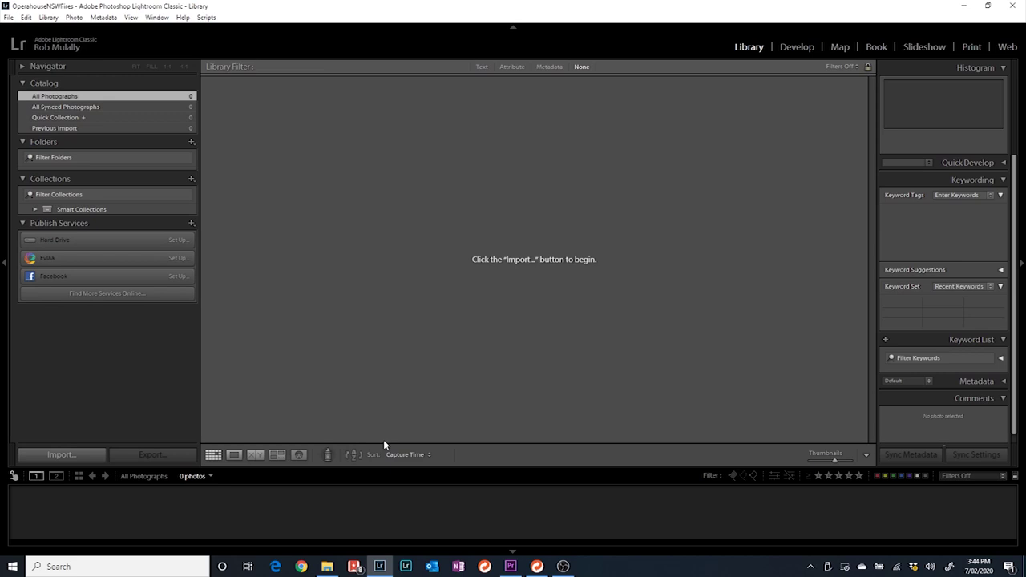
key("ctrl+shift+i")
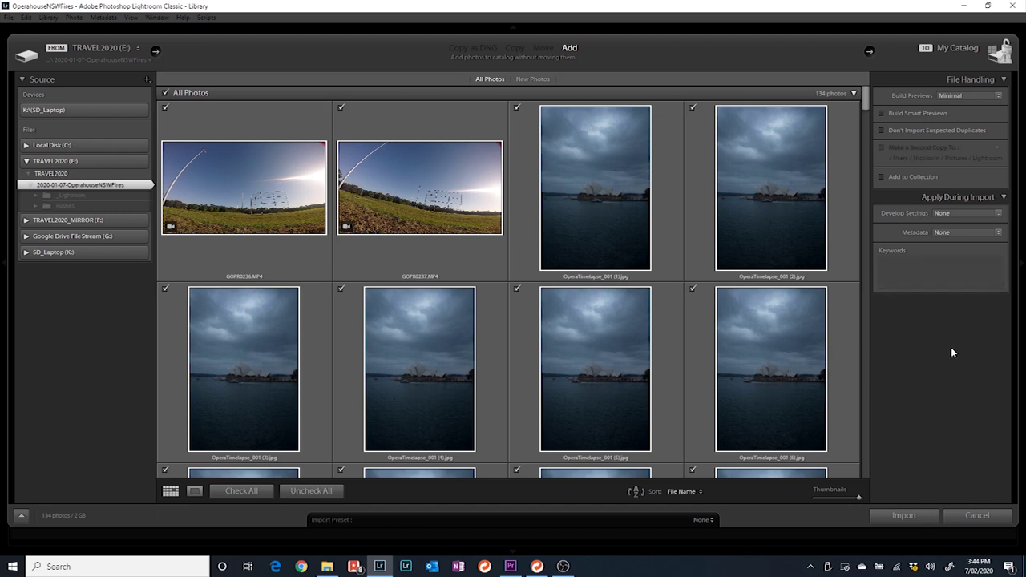
left_click(905, 517)
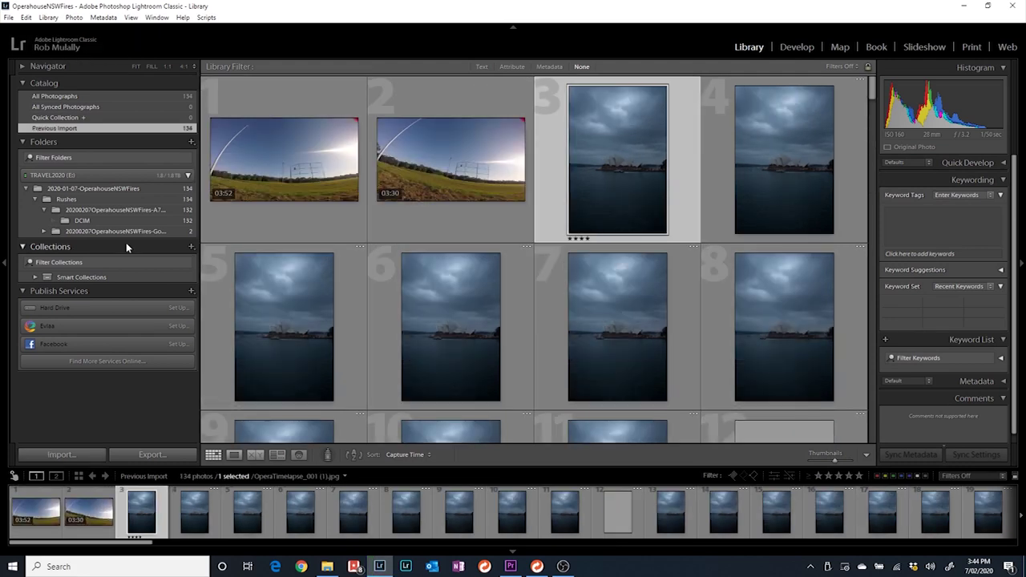
- Synchronize the project folder with the catalog (0 new or missing photos) and quit Lightroom
left_click(45, 210)
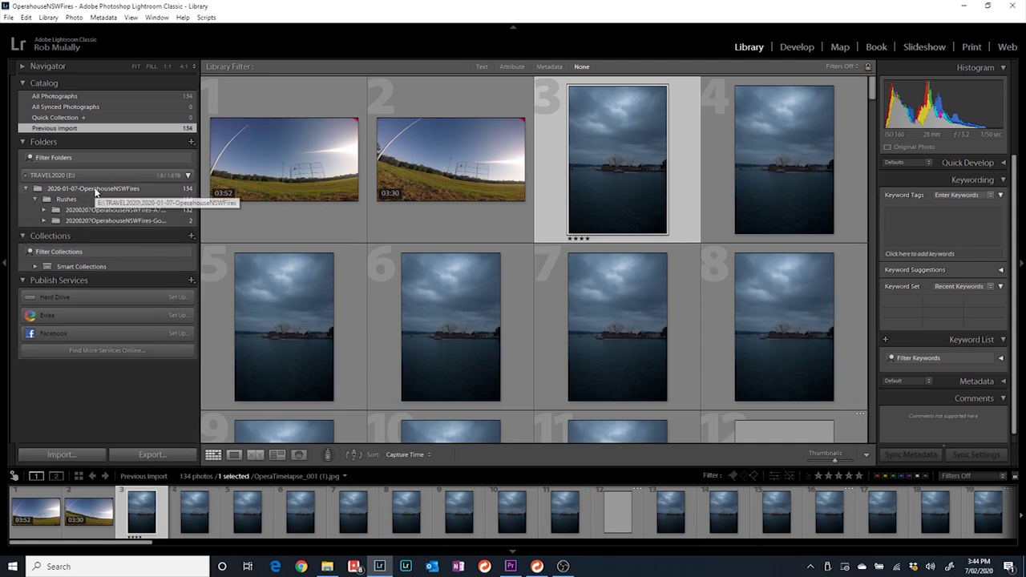
right_click(95, 192)
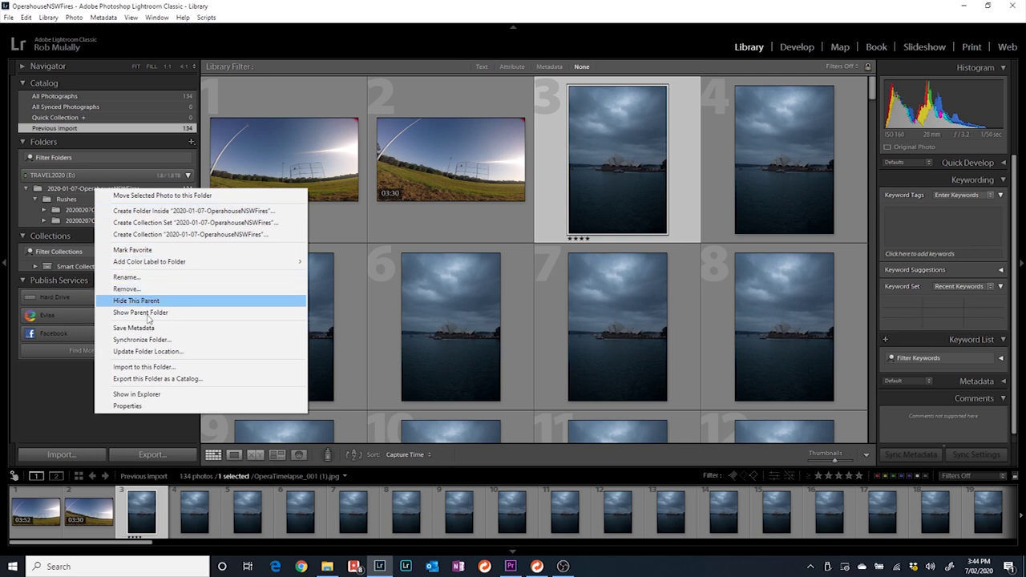
left_click(149, 342)
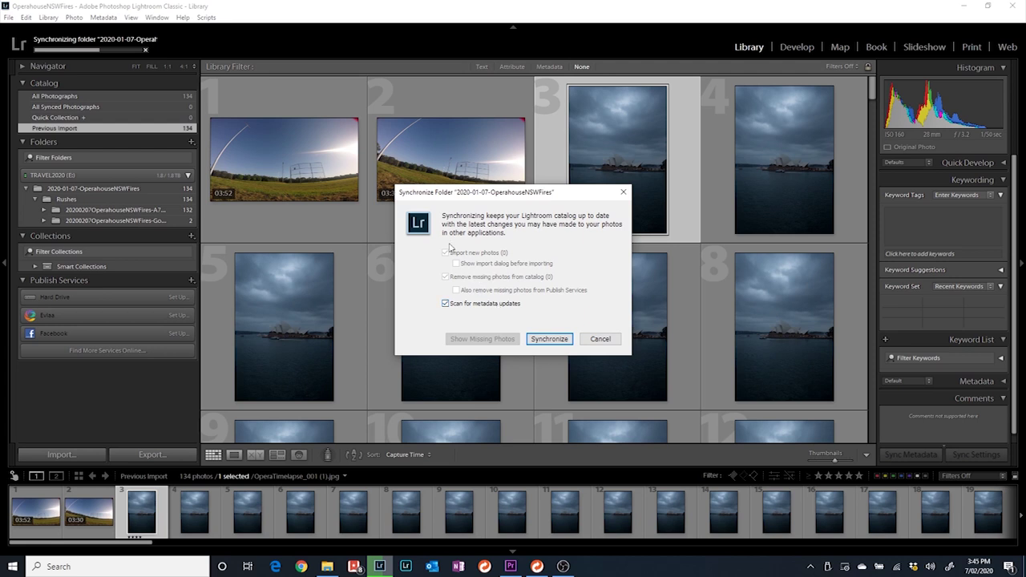
left_click(555, 340)
left_click(1013, 6)
- Confirm quitting Lightroom, then run a GoodSync analysis of the TRAVEL2020 job
left_click(565, 292)
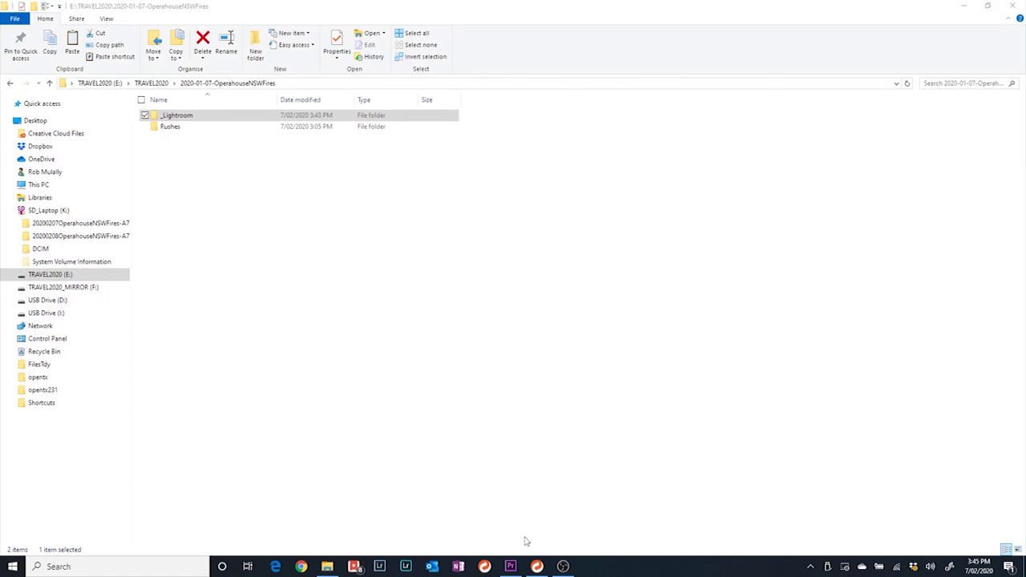
left_click(537, 566)
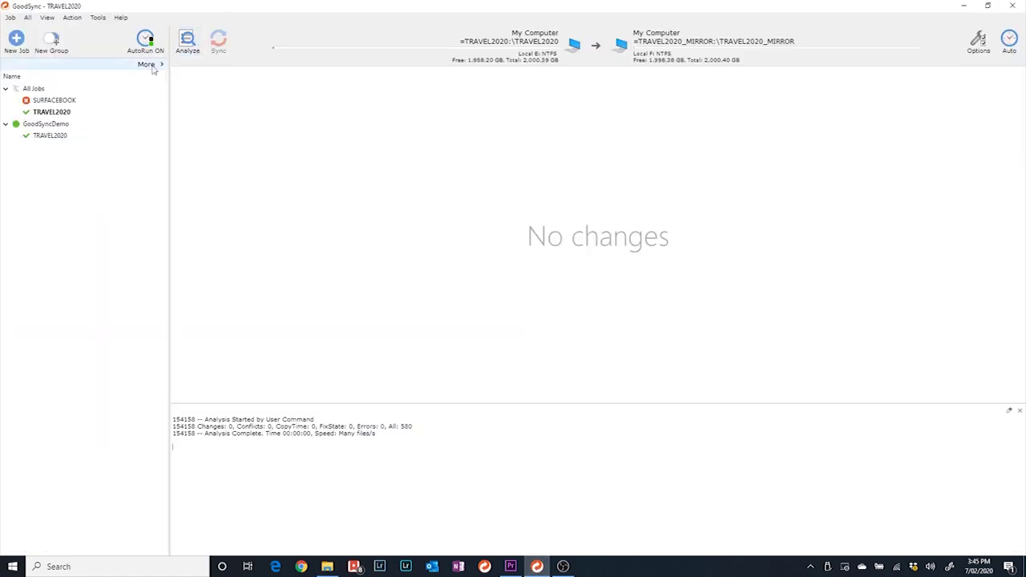
left_click(186, 40)
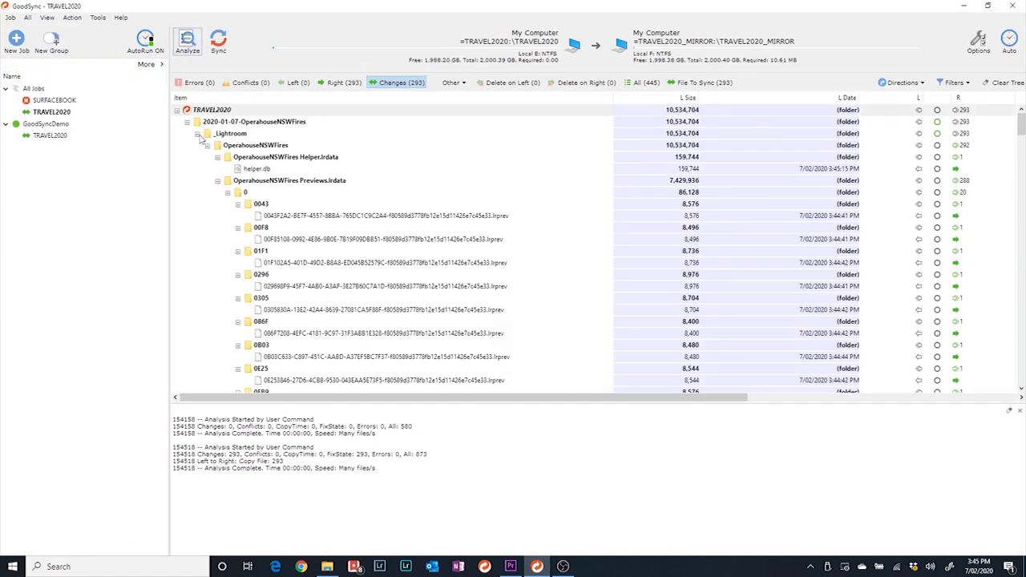
- Inspect the _Lightroom entries: Helper.lrdata, Previews.lrdata and the OperahouseNSWFires.lrcat catalog
left_click(197, 134)
left_click(197, 134)
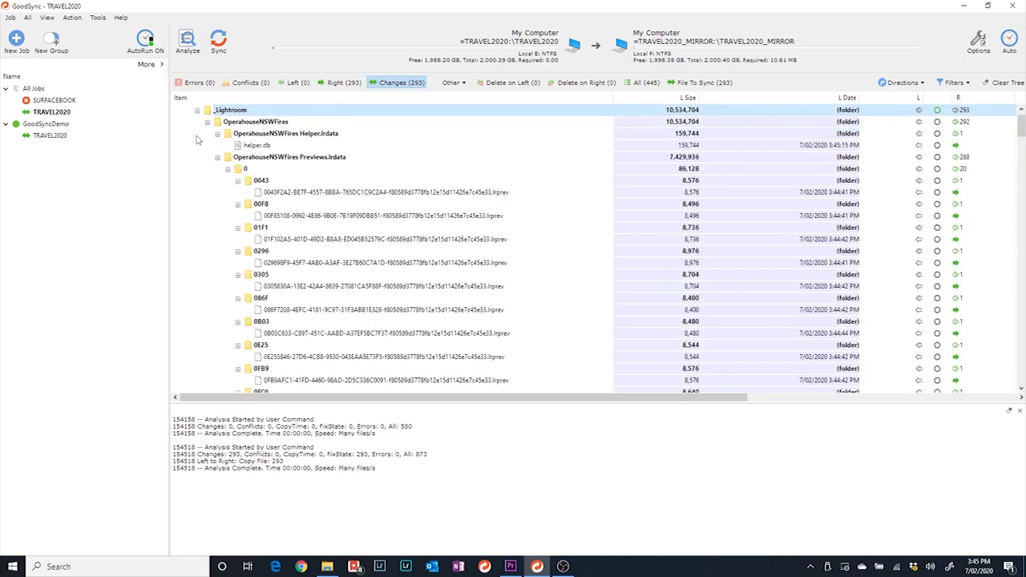
left_click(222, 141)
left_click(217, 147)
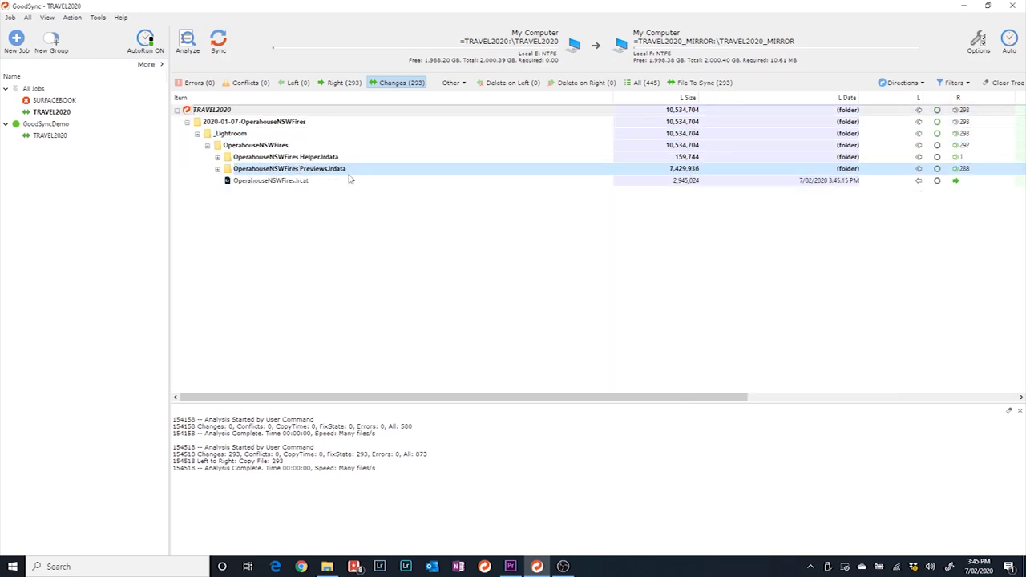
left_click(277, 184)
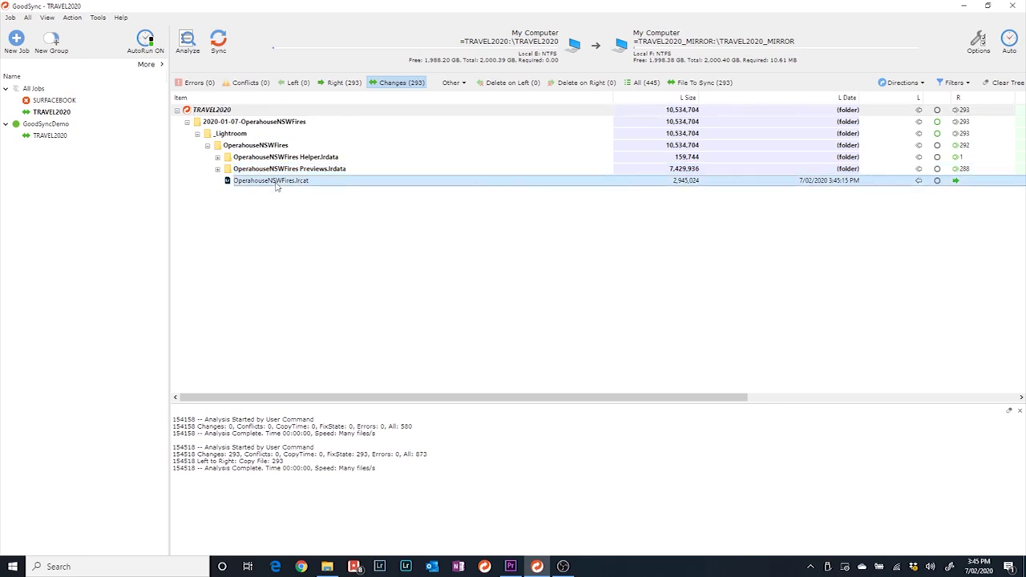
left_click(329, 170)
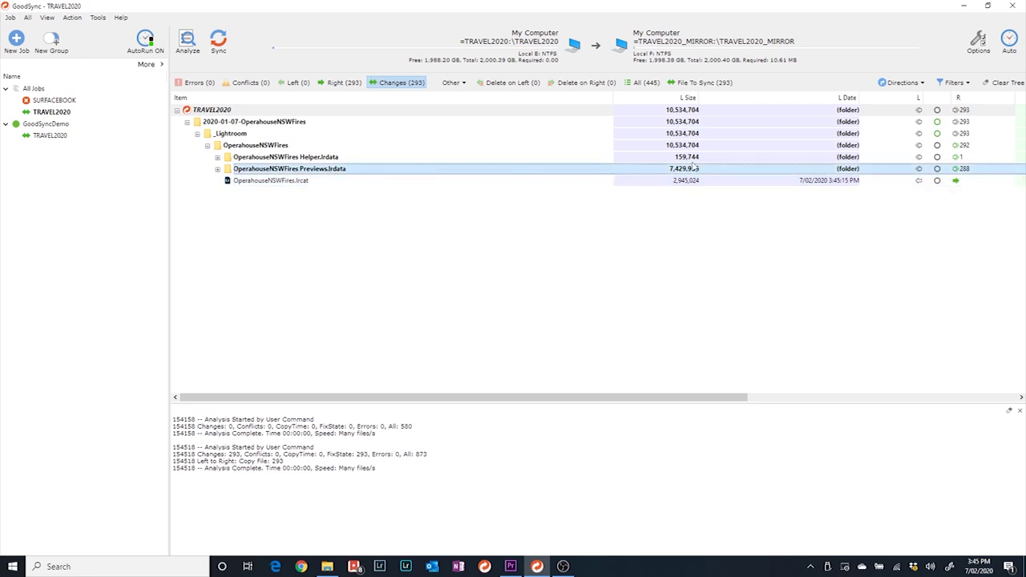
left_click(286, 185)
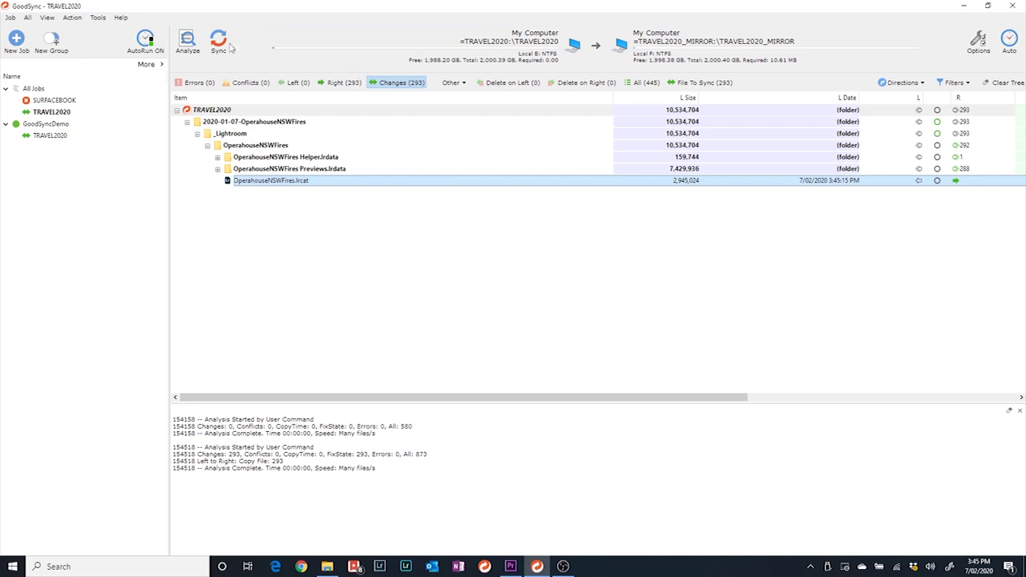
- Re-analyze TRAVEL2020, sync the 293 changes to the mirror, and confirm No changes remain
left_click(186, 40)
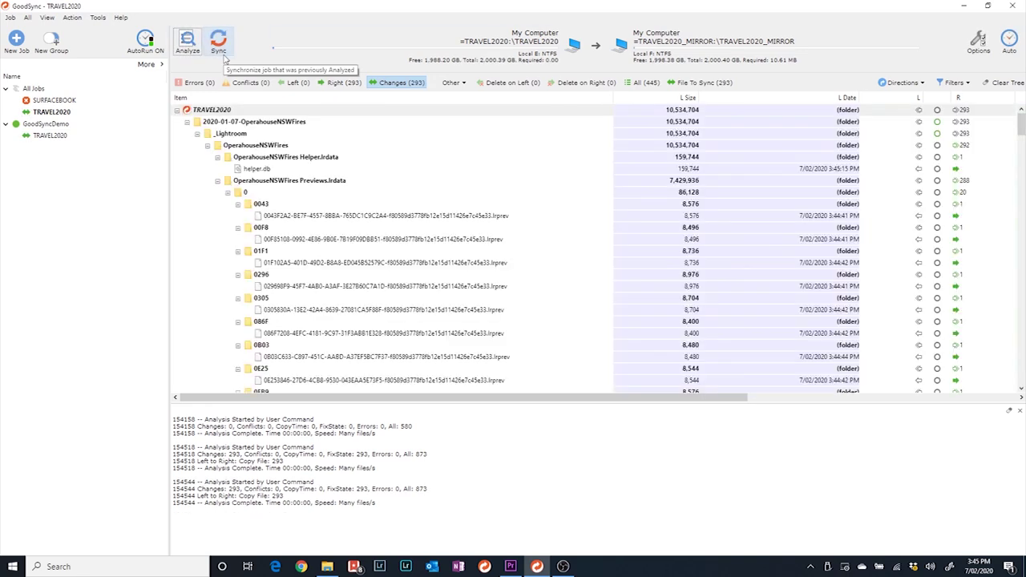
left_click(218, 42)
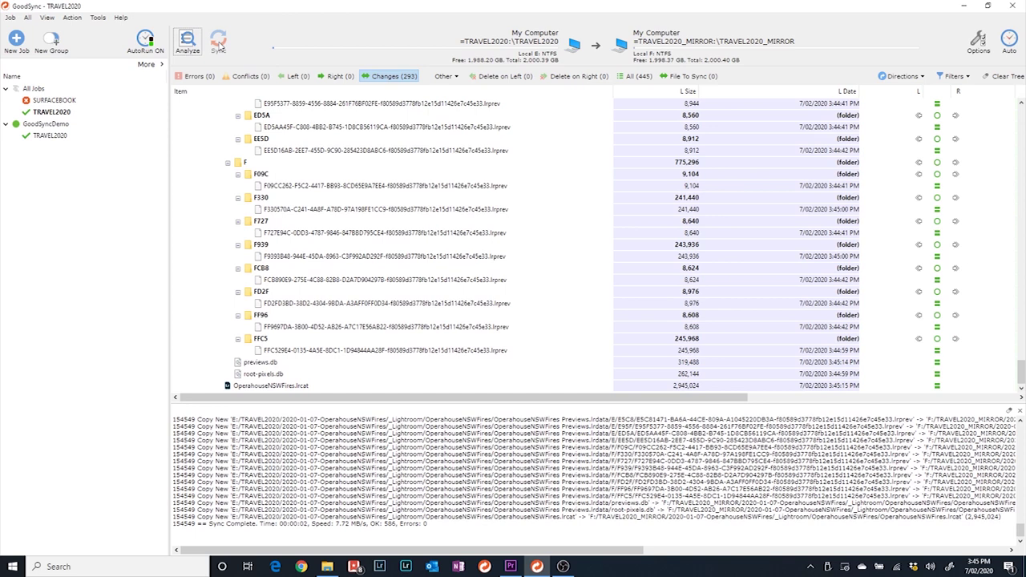
left_click(186, 40)
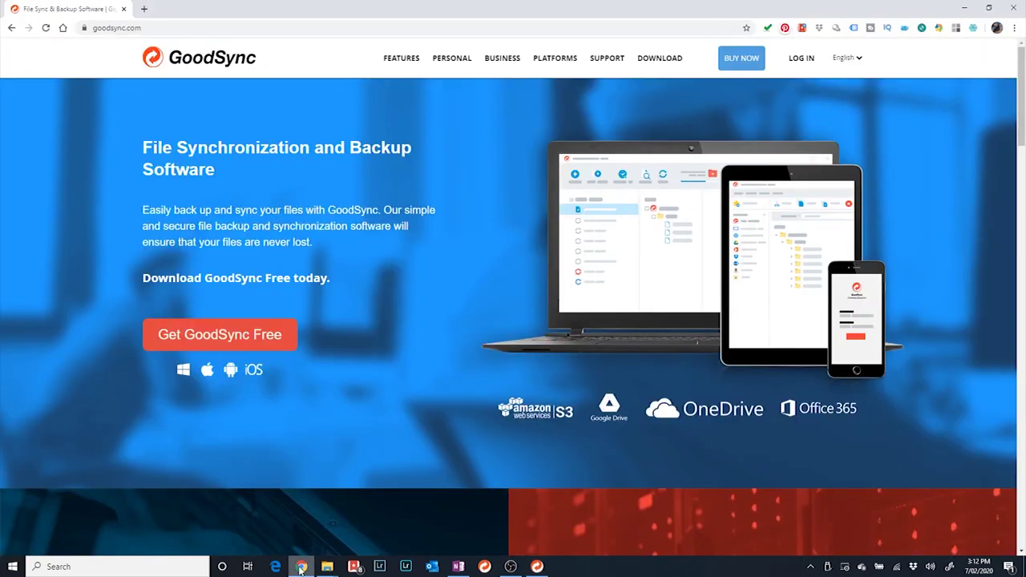
left_click(301, 566)
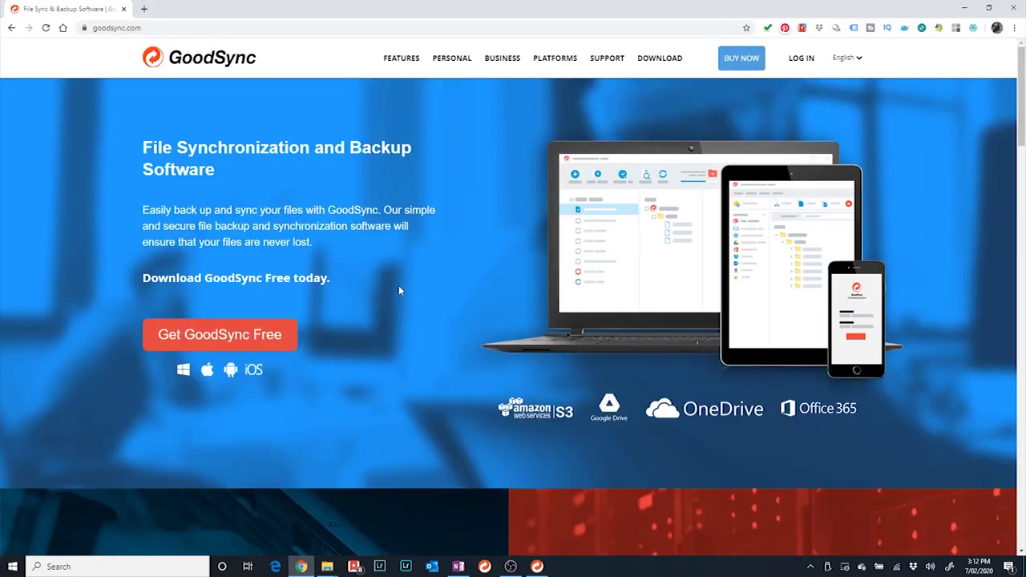